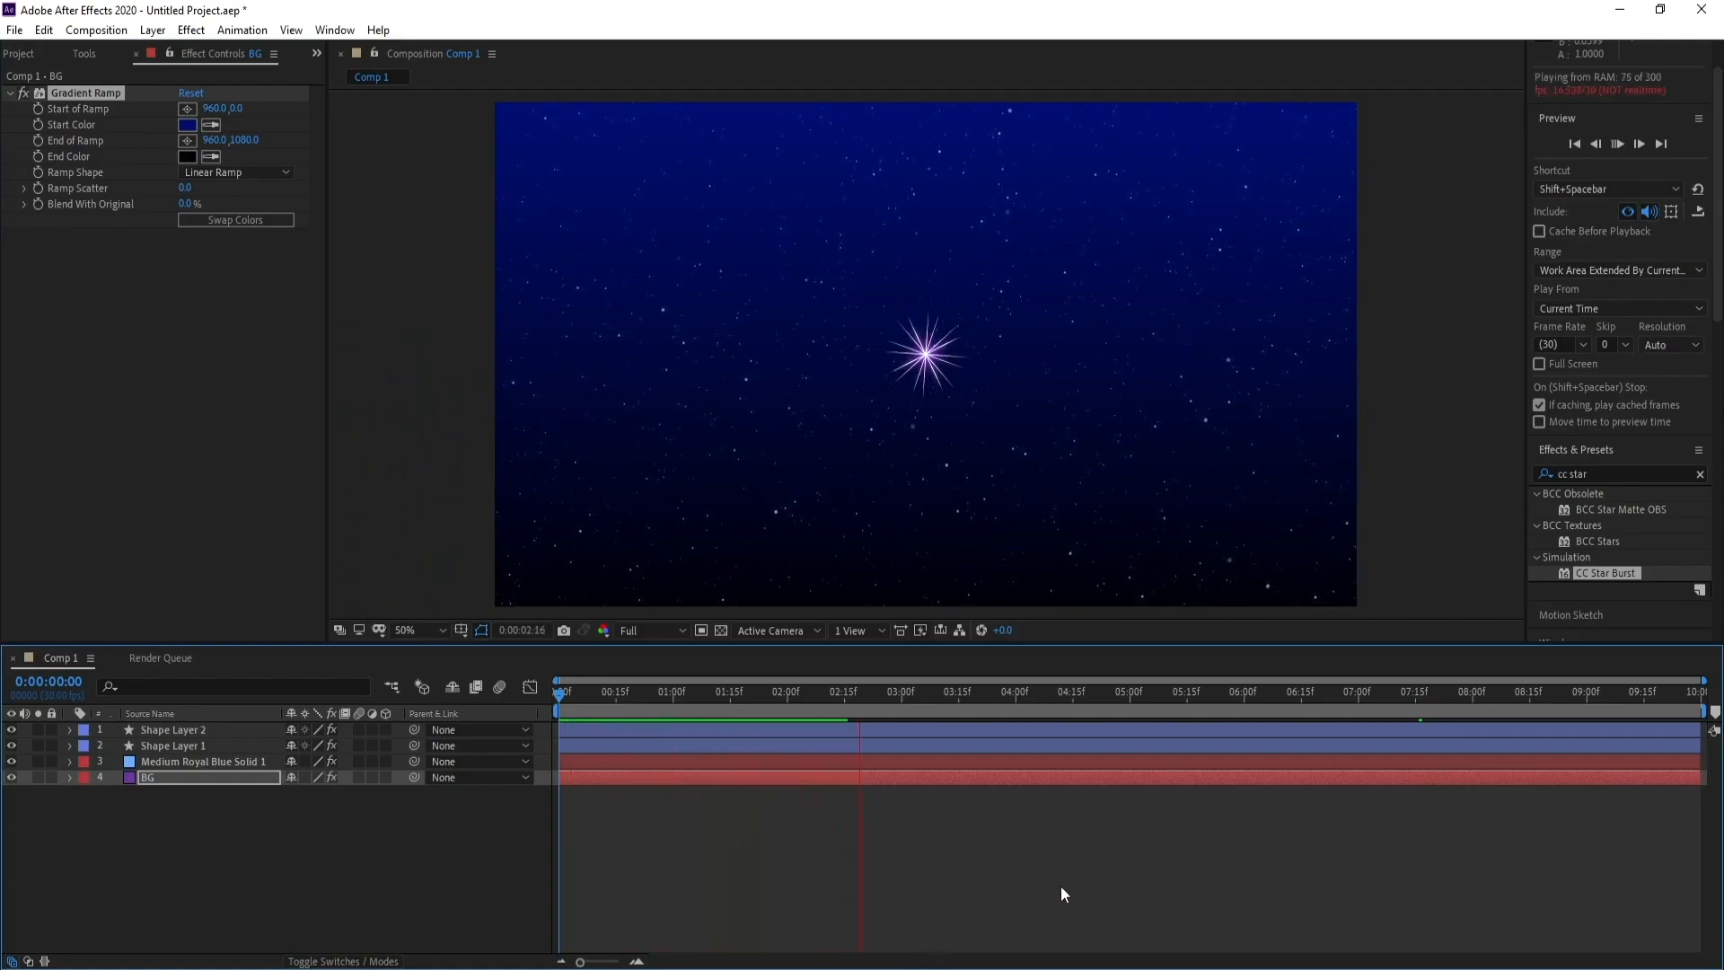
pyautogui.press('space')
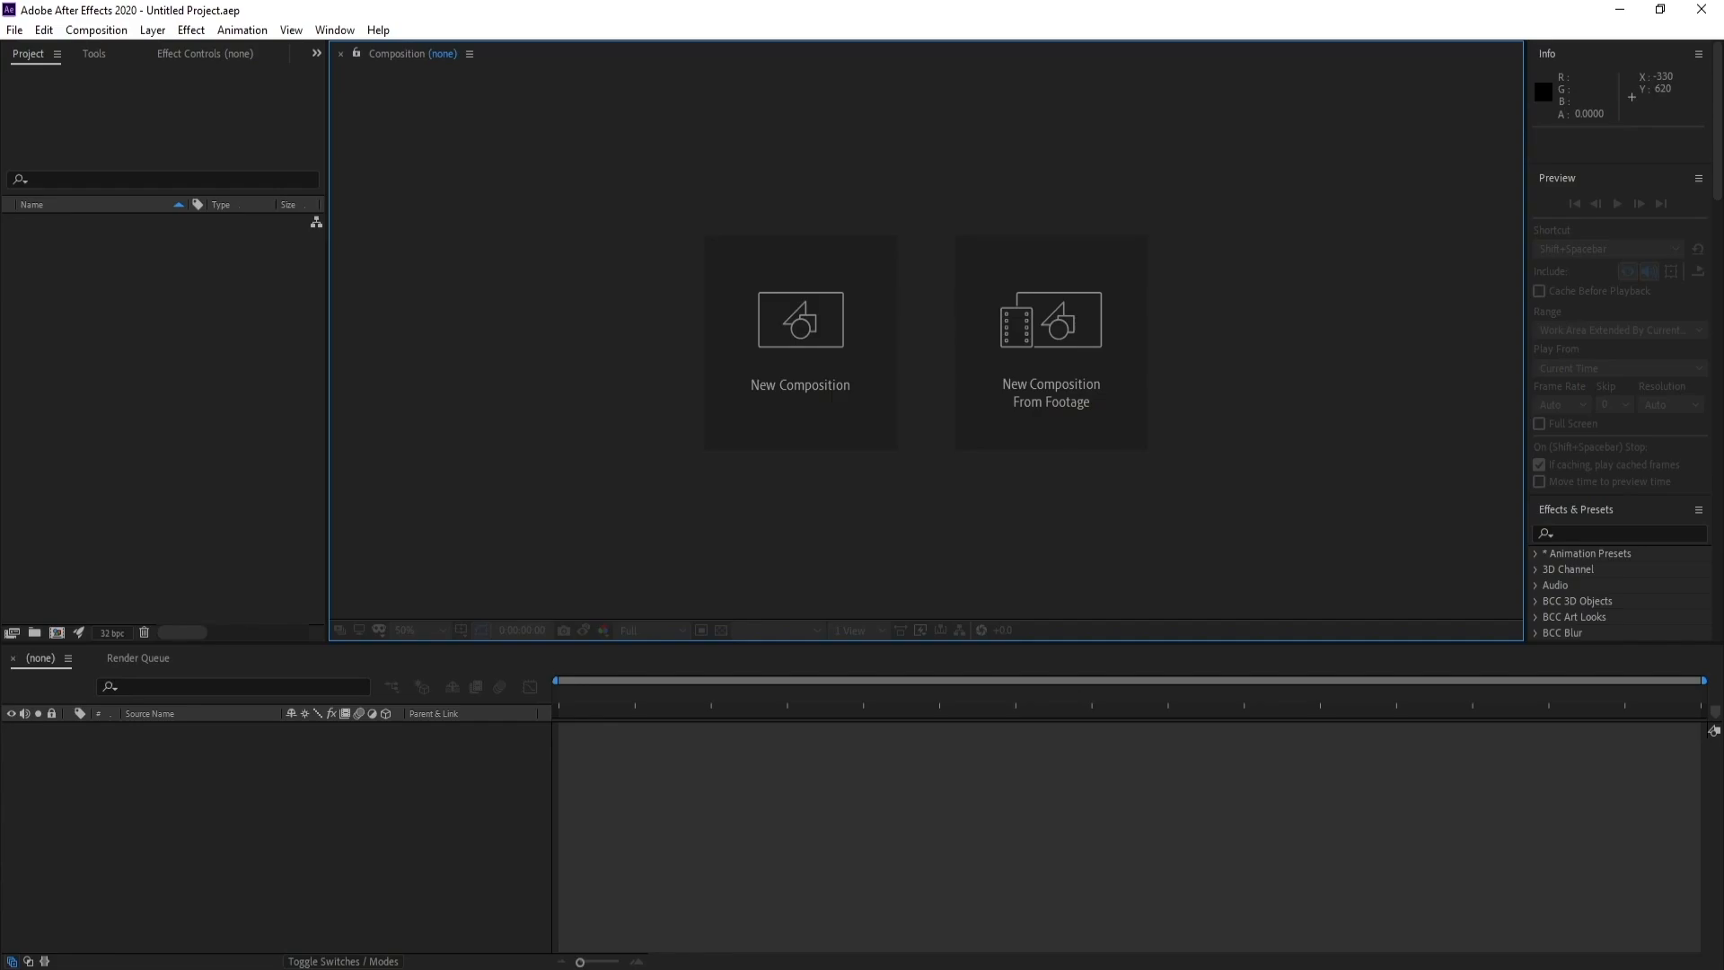
# Create a new 1920 x 1080 px composition at 30 frames per second with a duration of 10 seconds
pyautogui.click(780, 397)
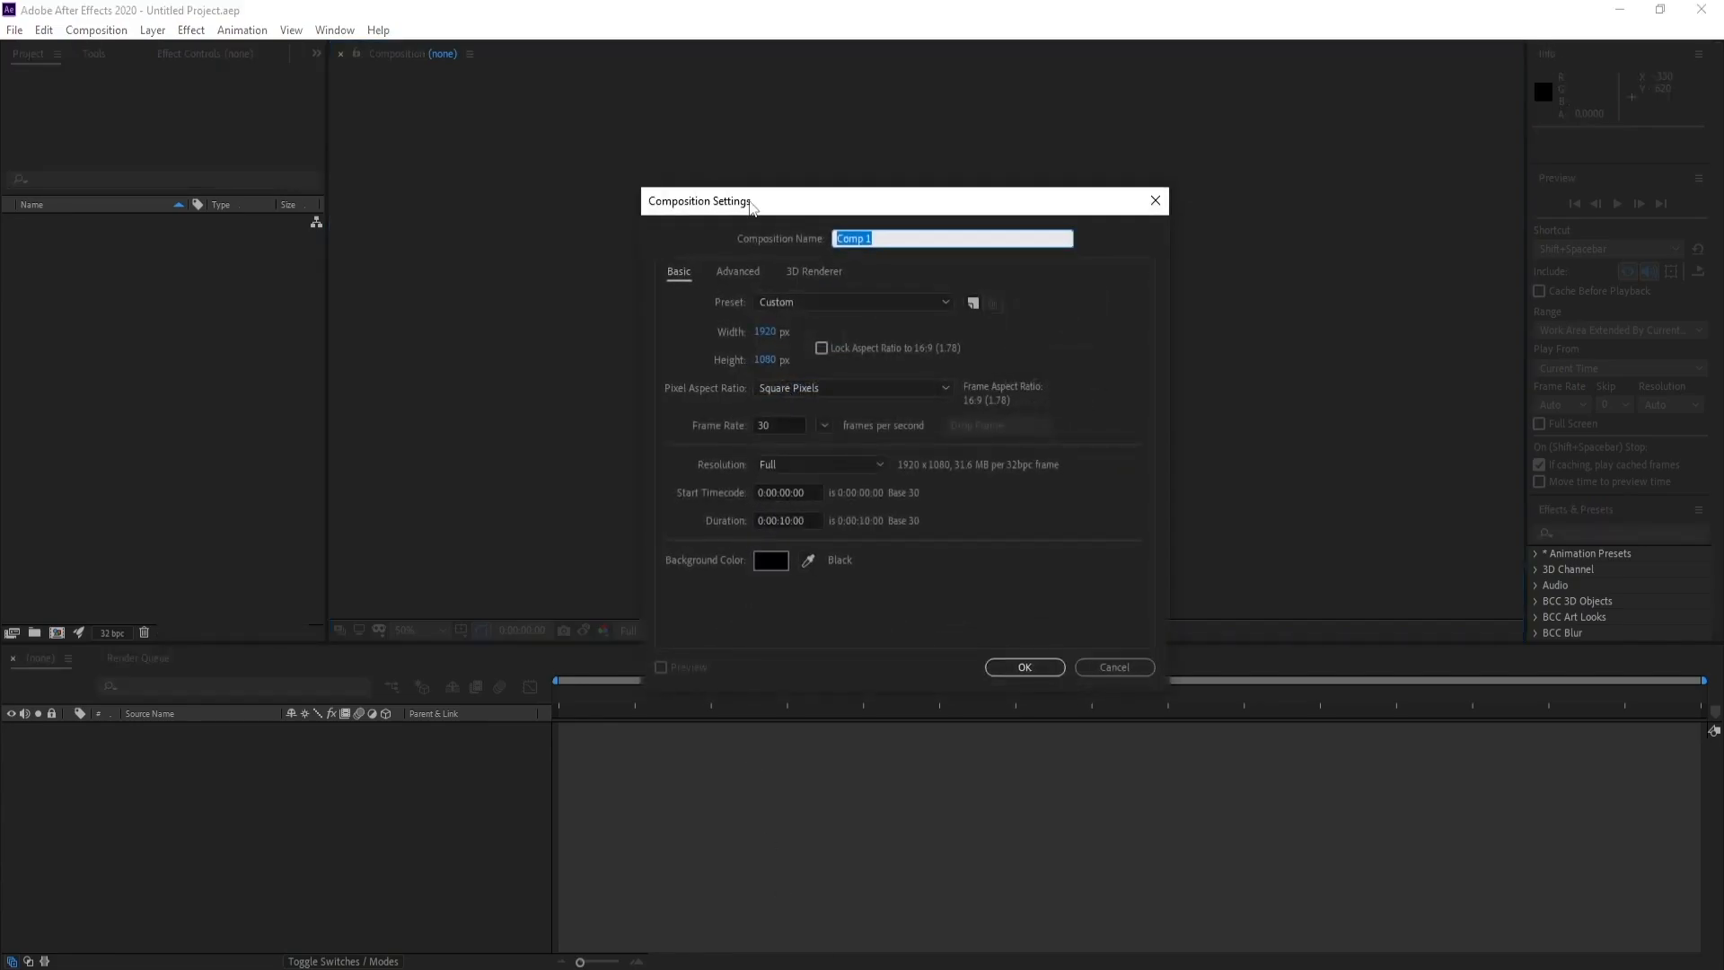
pyautogui.moveTo(751, 206); pyautogui.dragTo(769, 211)
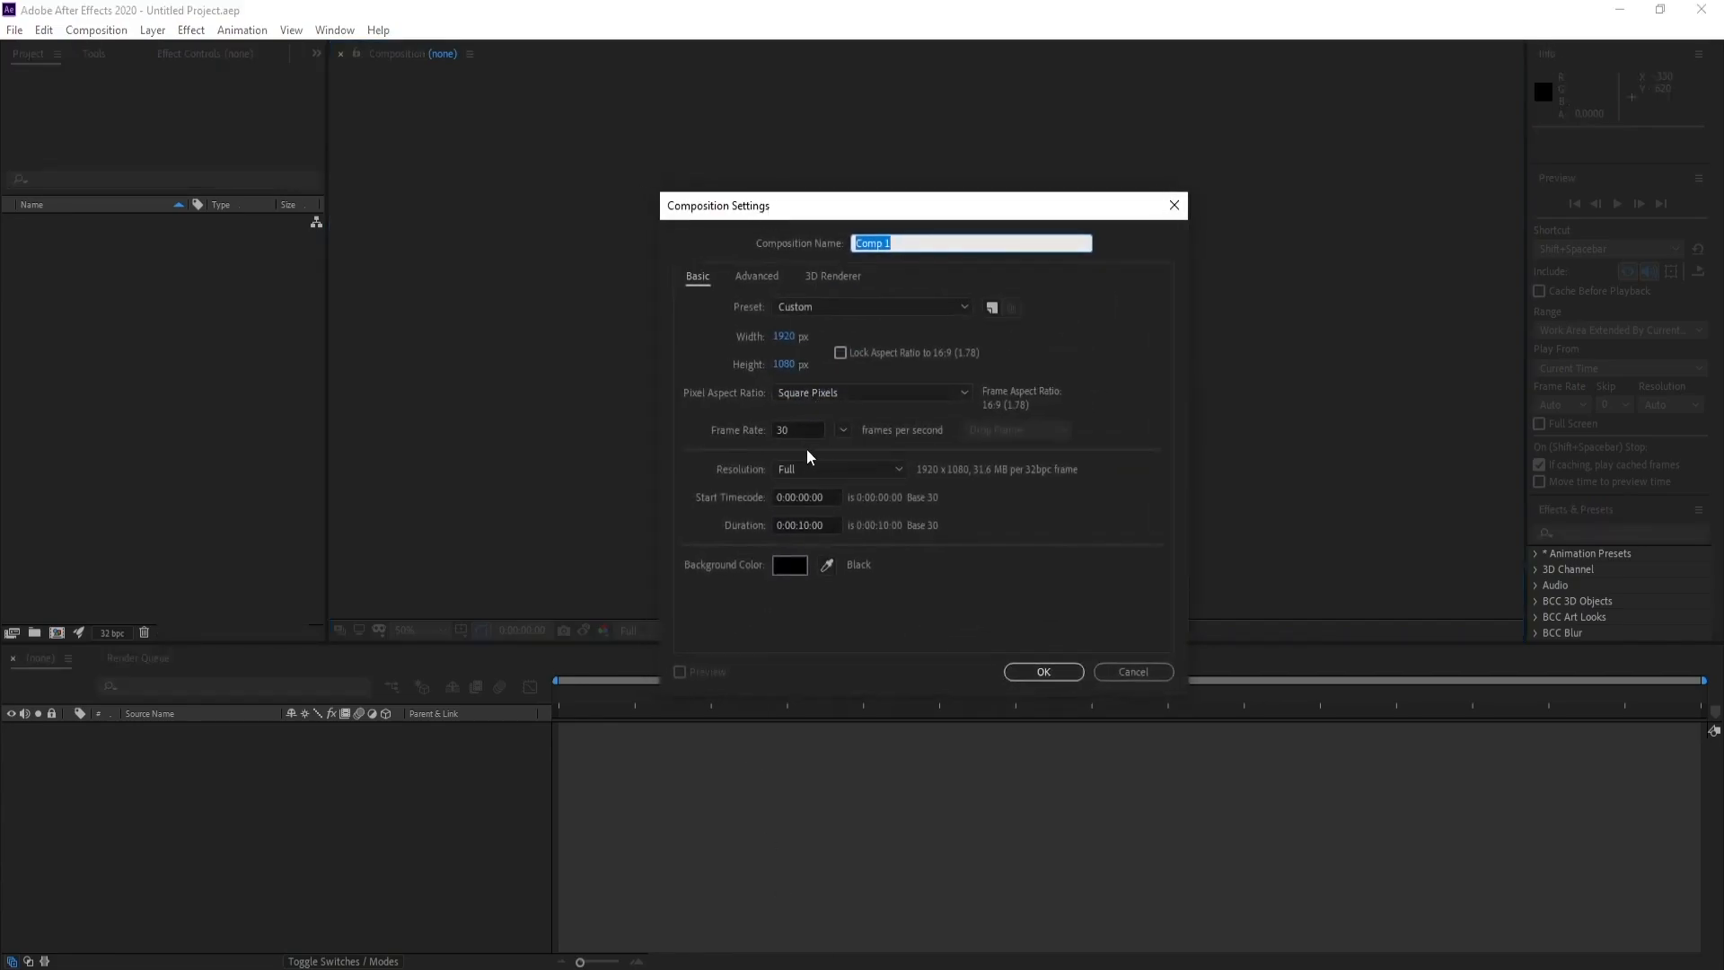
pyautogui.click(771, 430)
pyautogui.click(941, 580)
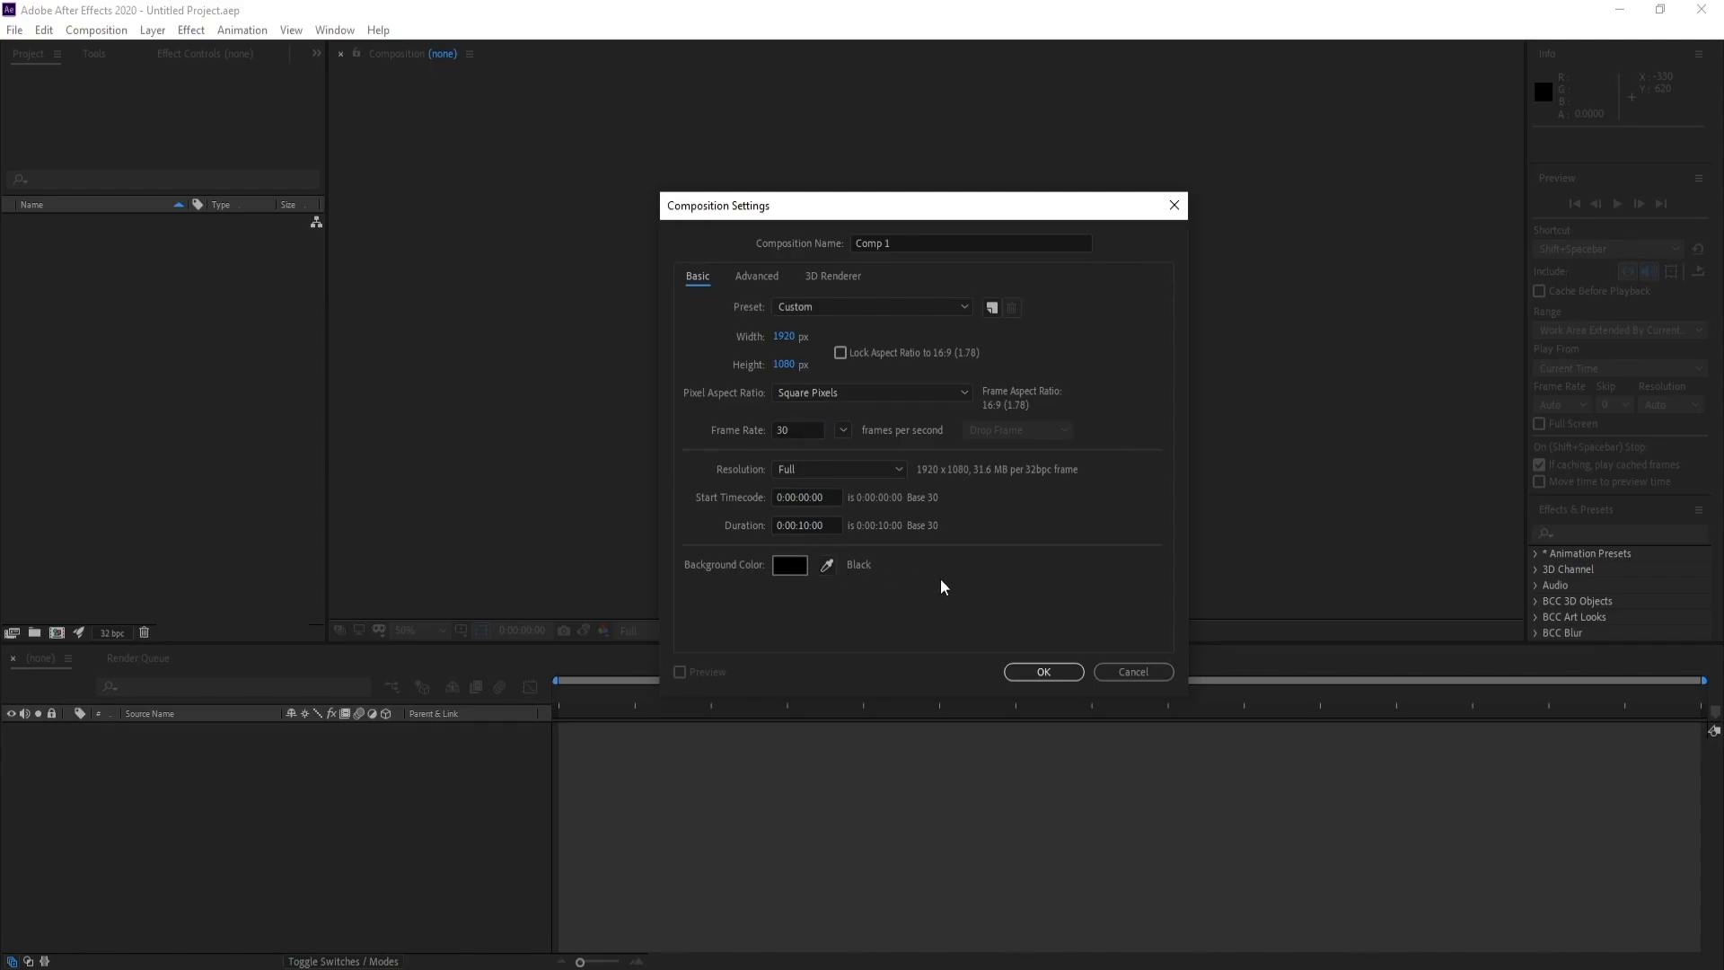
pyautogui.click(1044, 673)
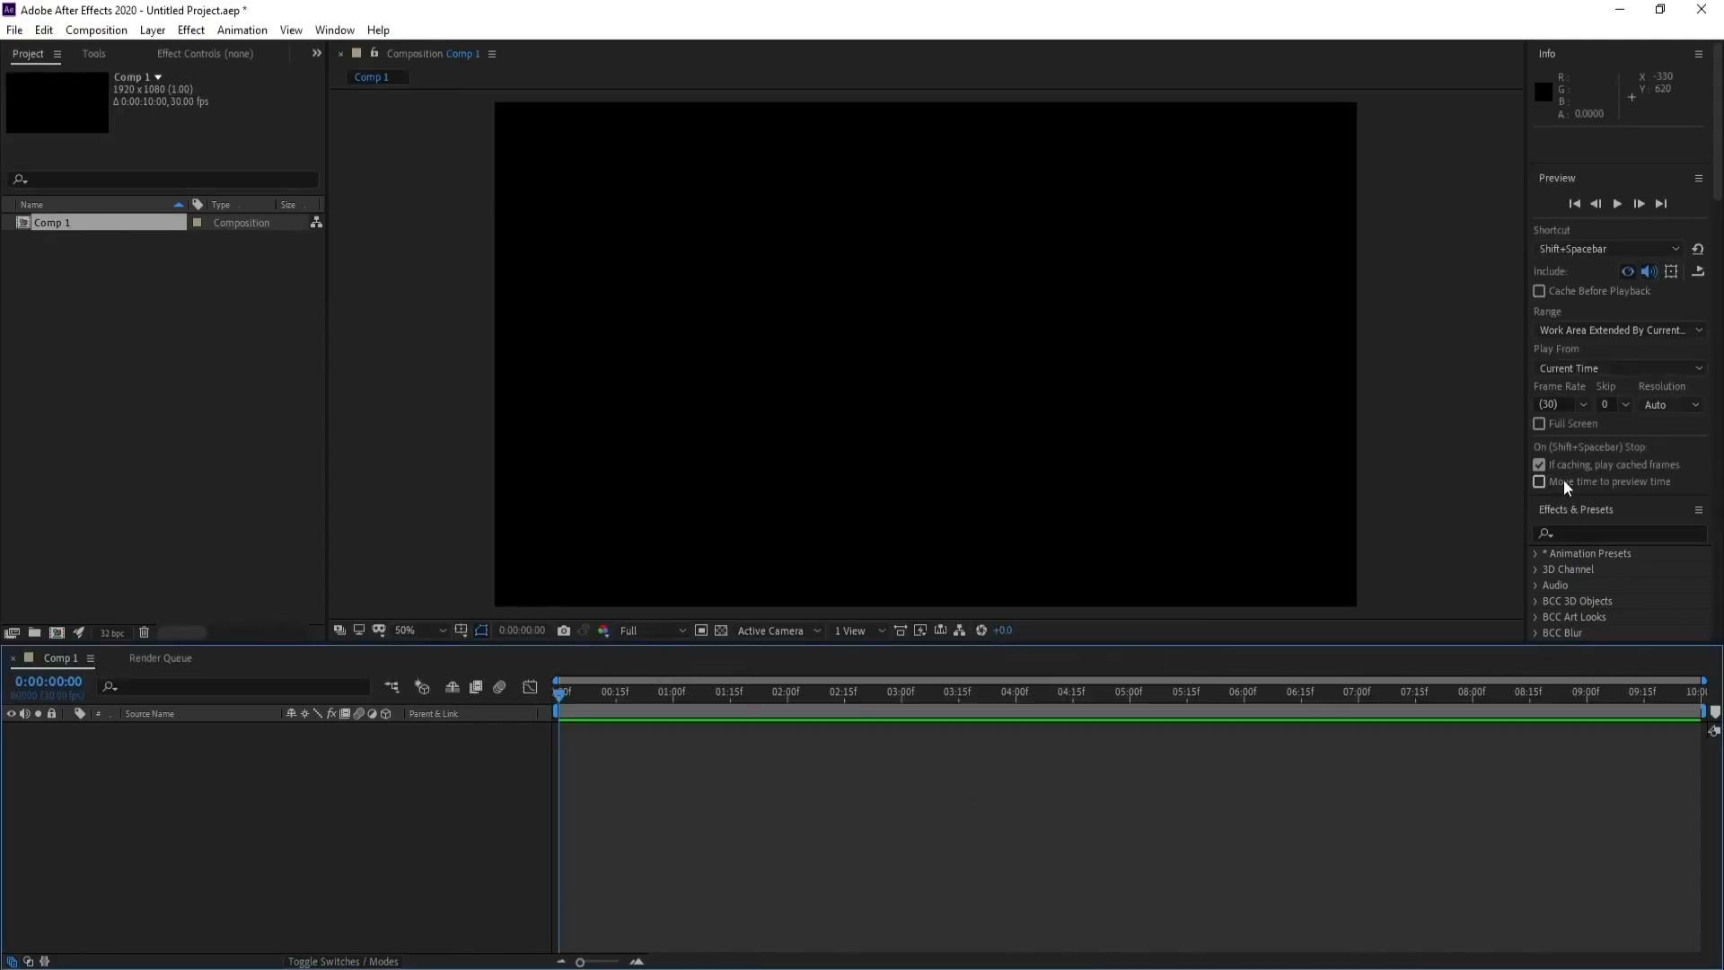
# Find the TwinkleStar animation preset, add it to the composition and preview the star
pyautogui.click(1577, 531)
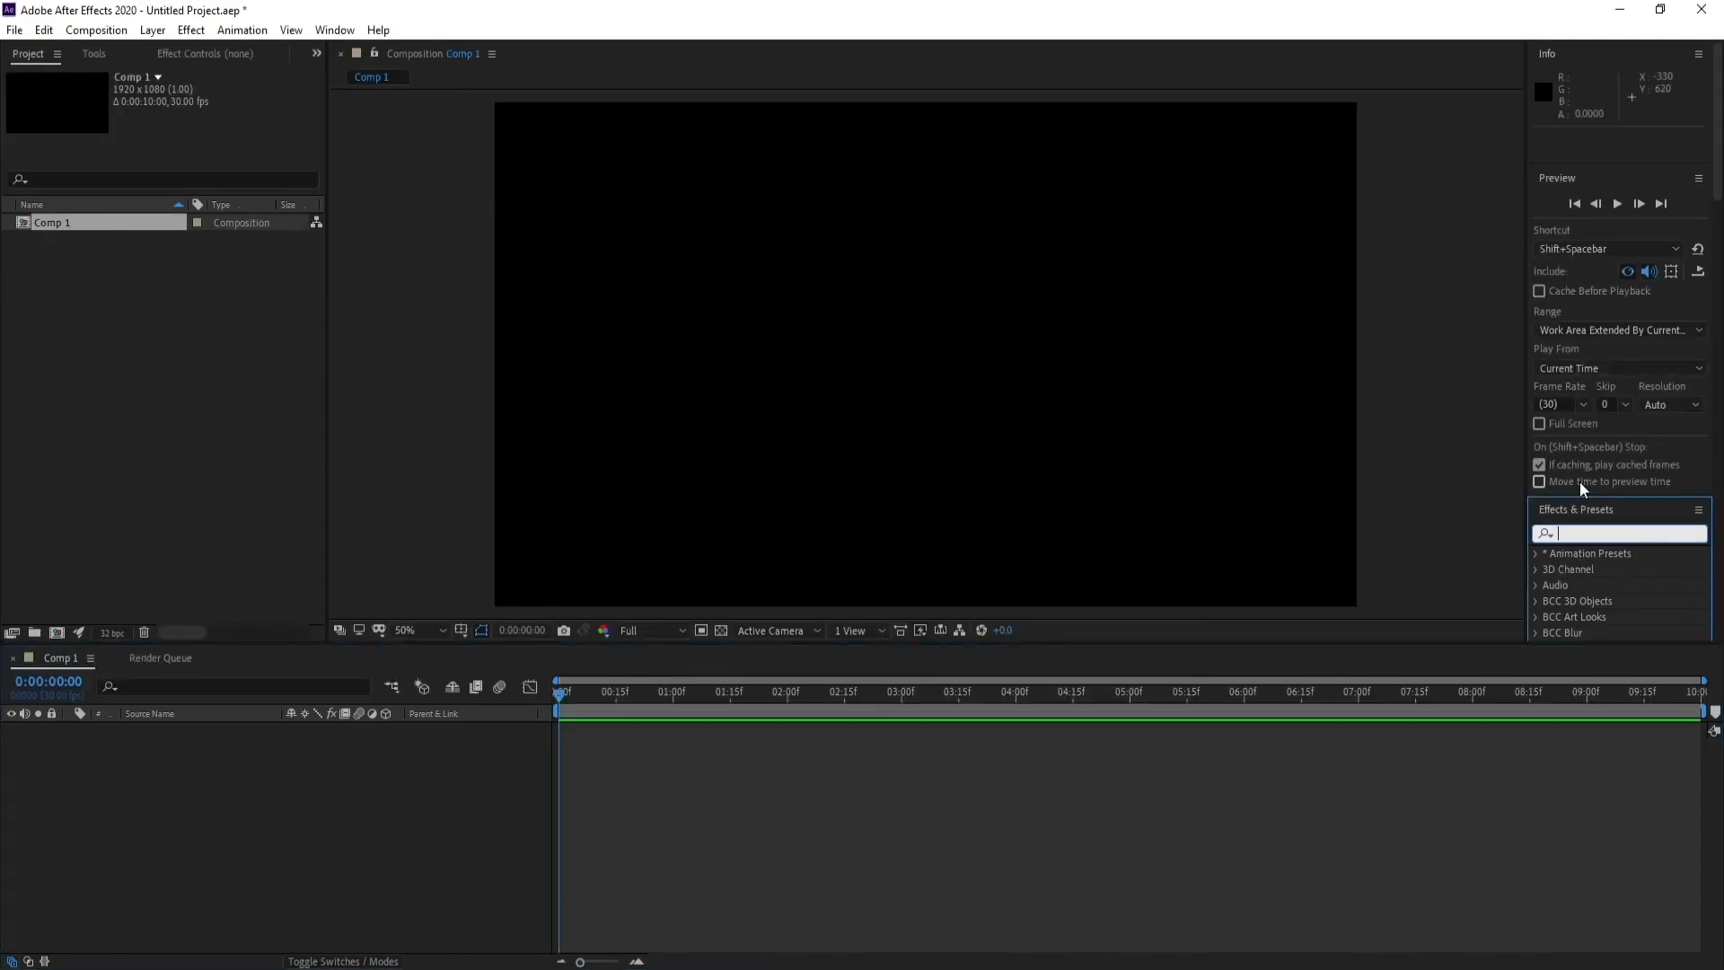
pyautogui.write('twin')
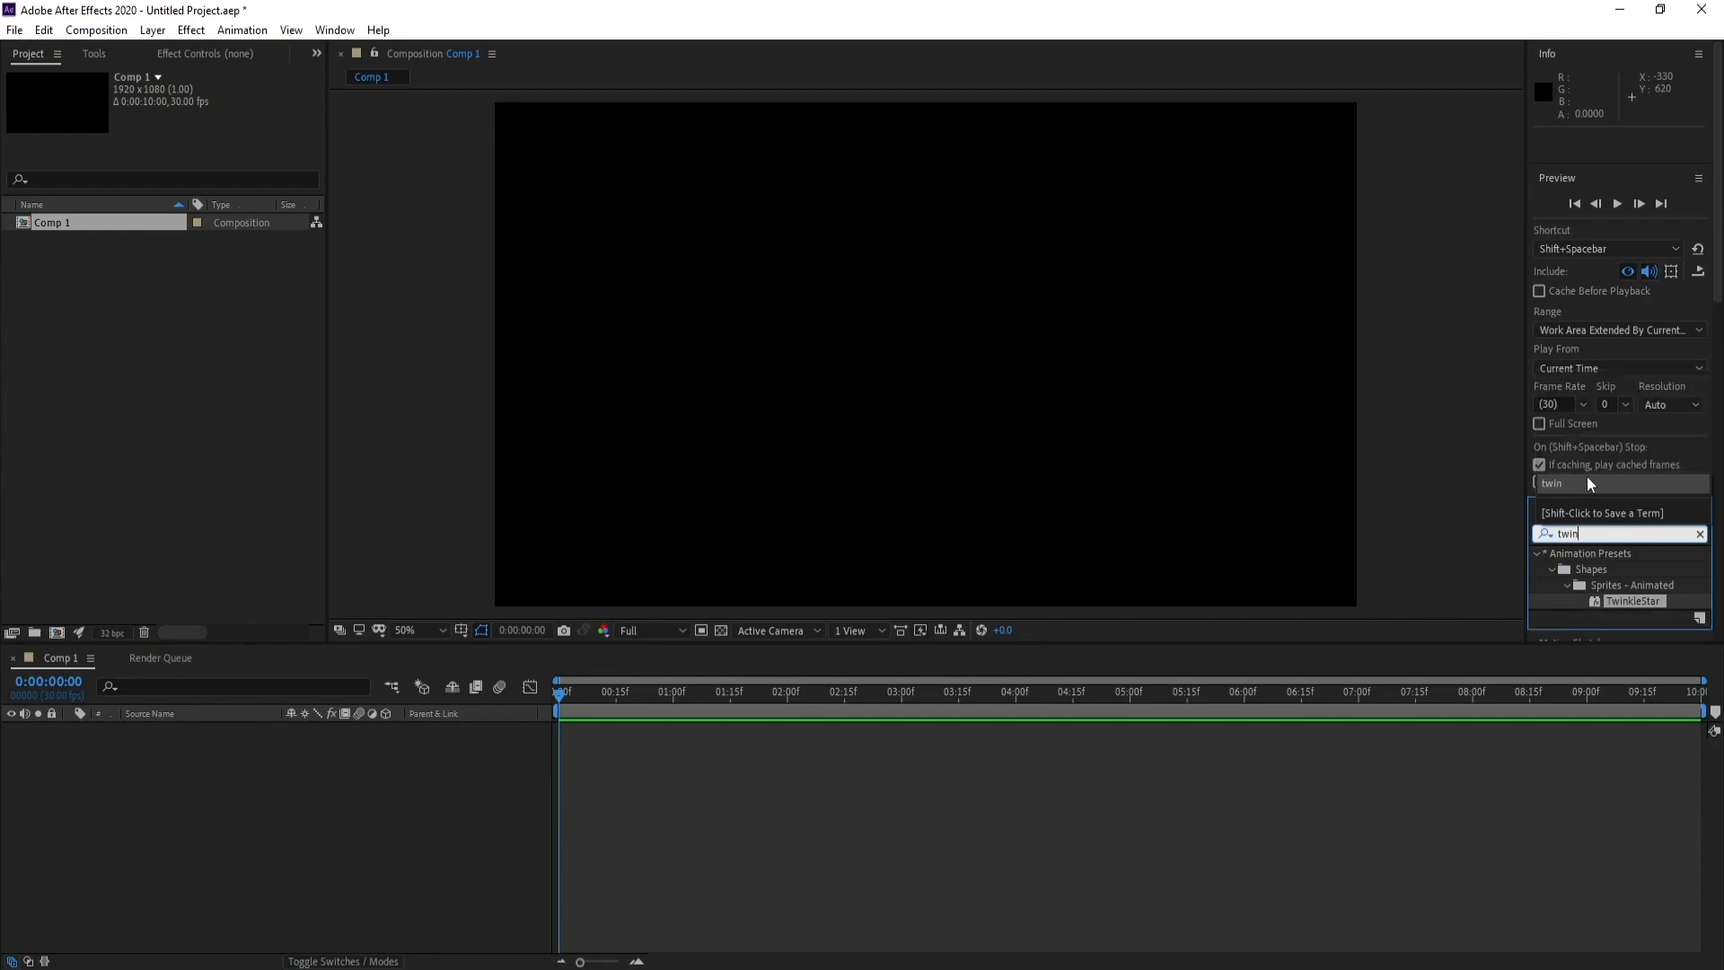
pyautogui.doubleClick(1634, 600)
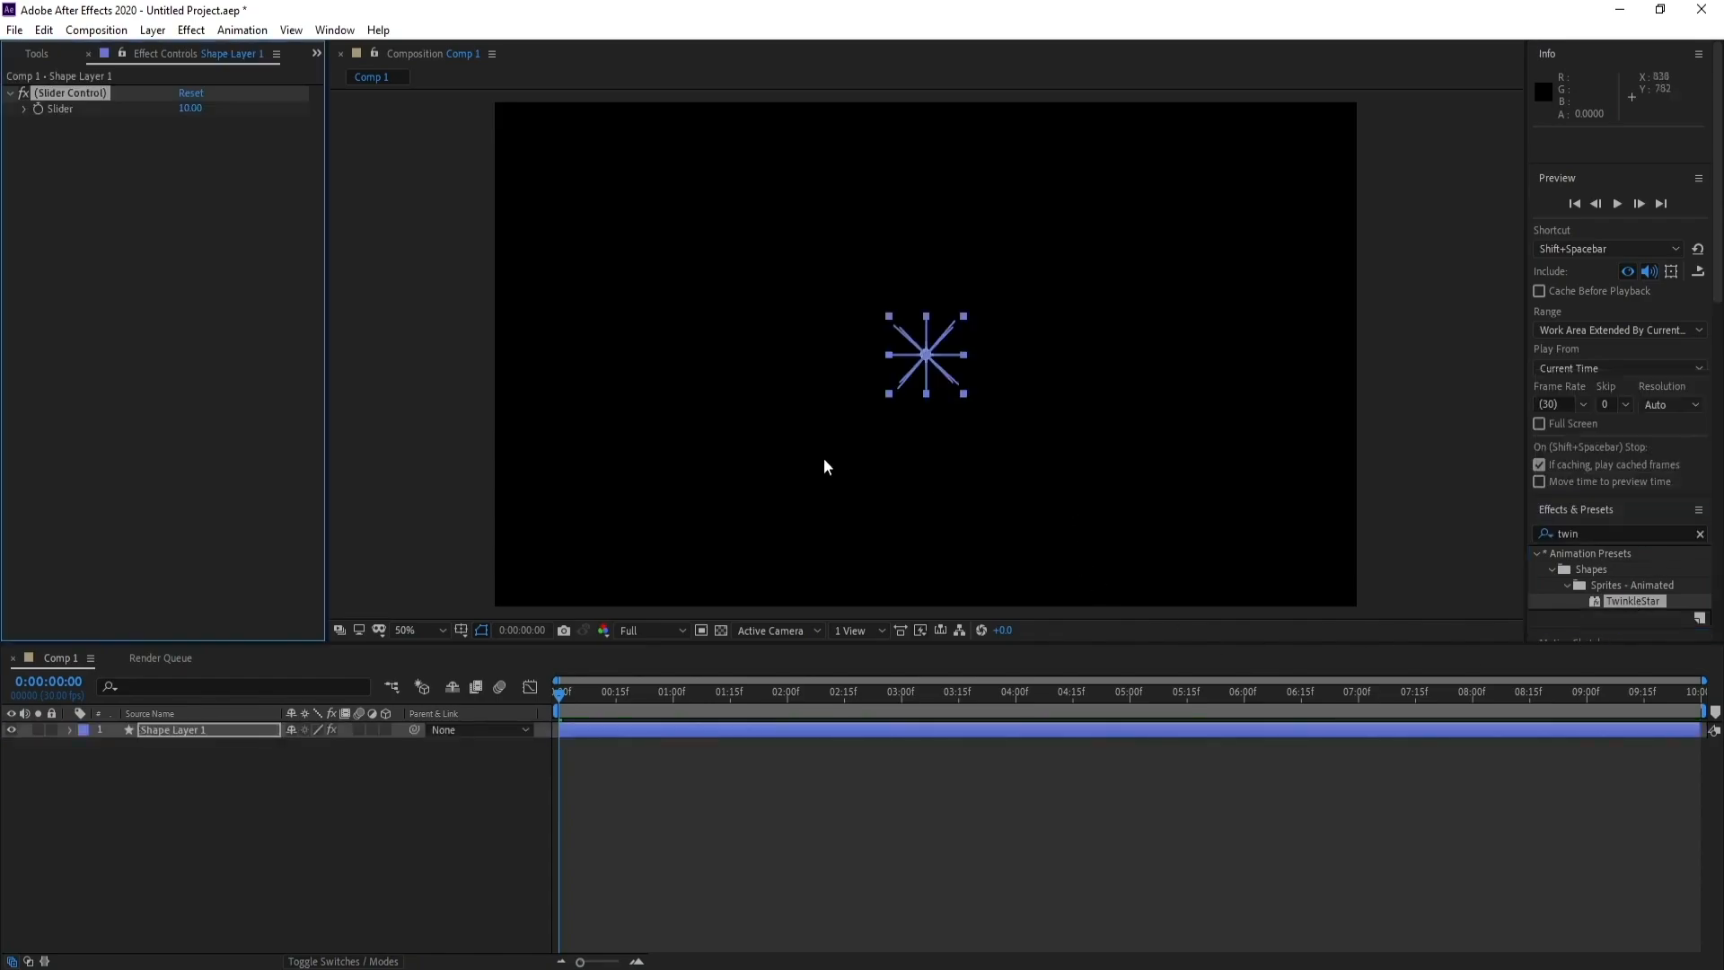
pyautogui.click(314, 819)
pyautogui.press('space')
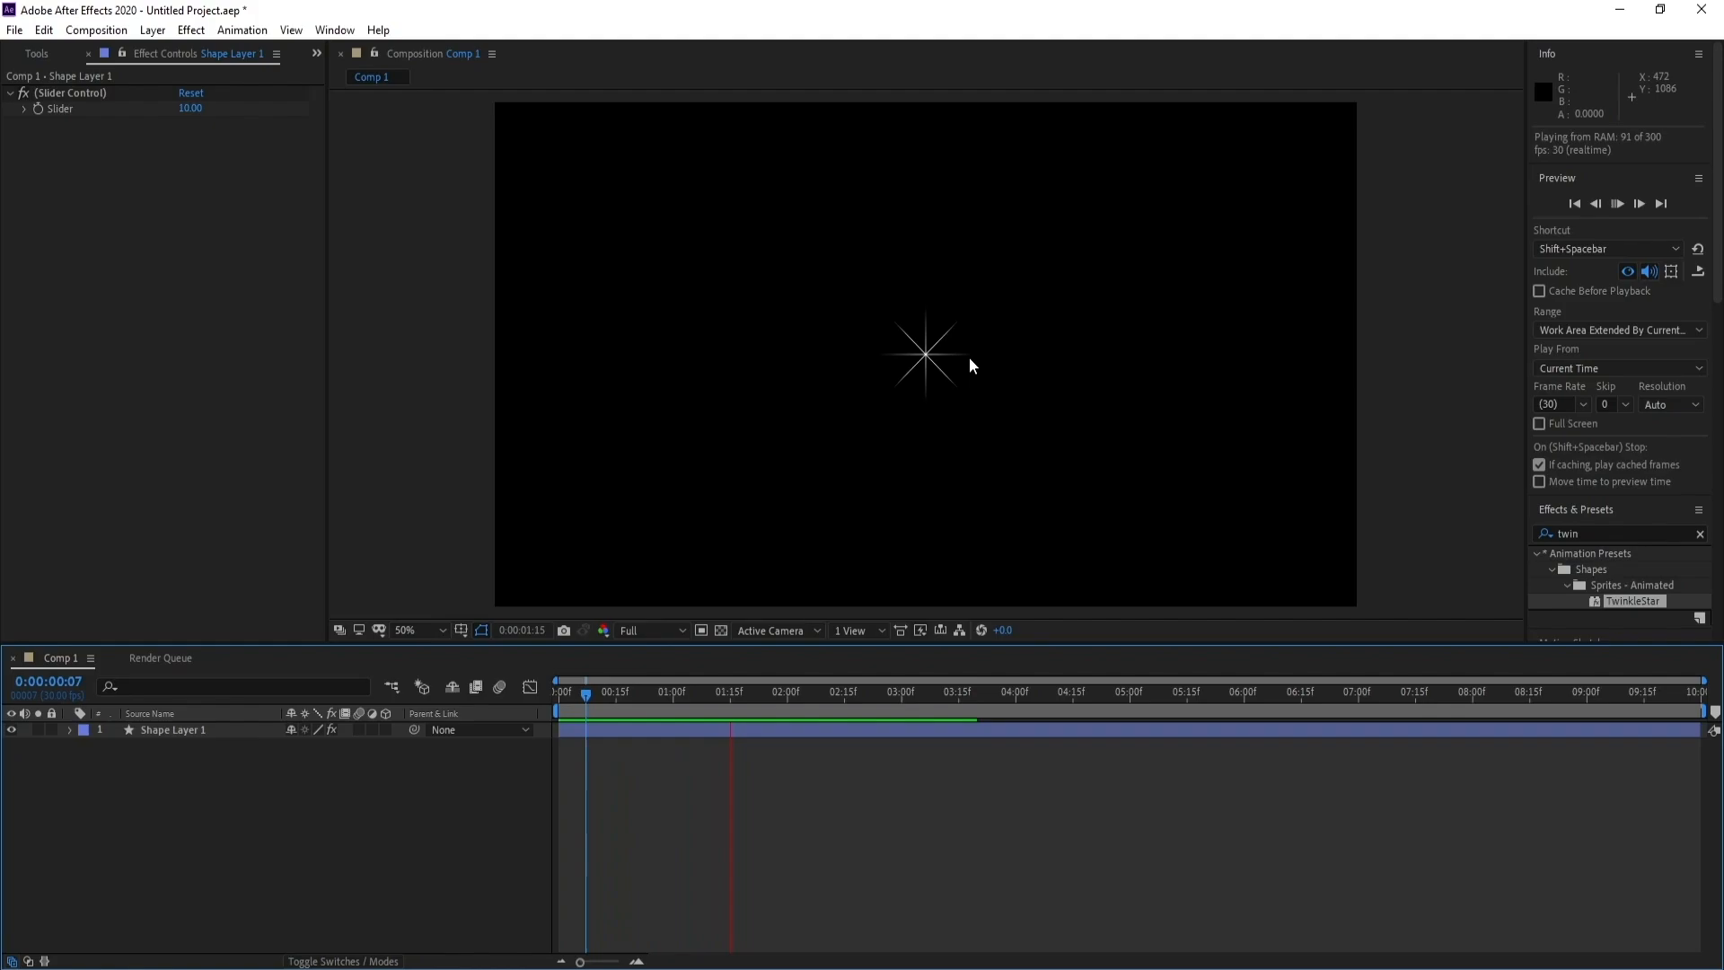
pyautogui.press('space')
# Set the star layer's Slider Control value to 25 and preview the twinkle
pyautogui.click(199, 734)
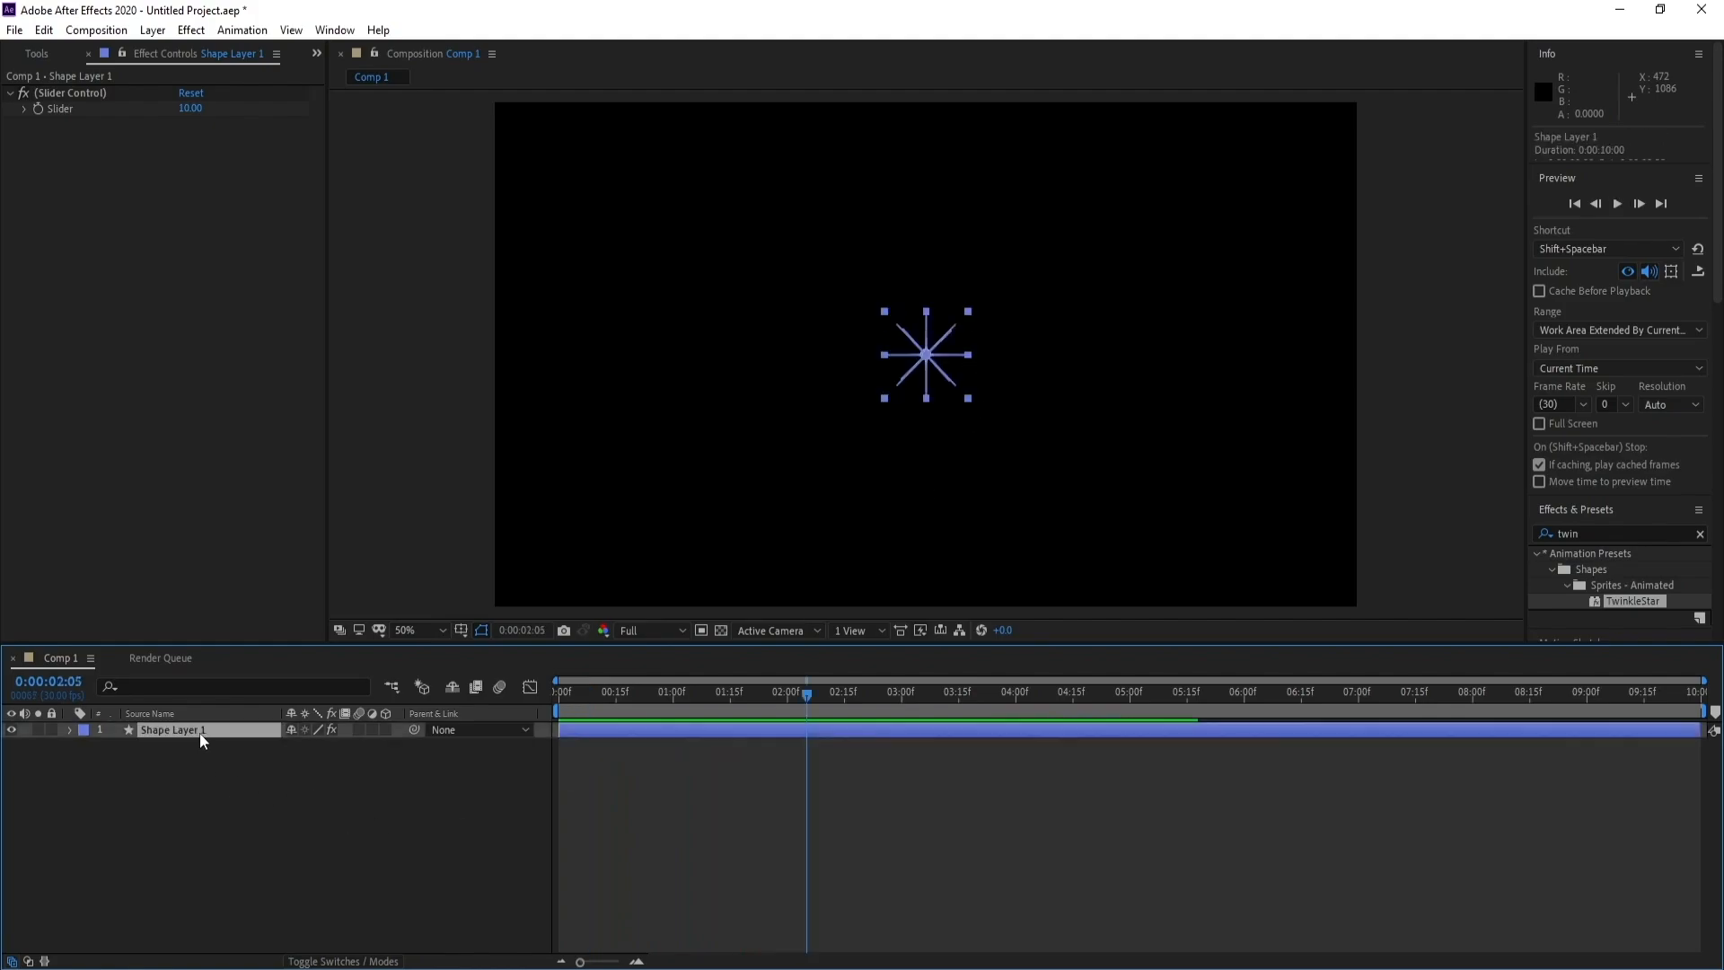
pyautogui.click(188, 109)
pyautogui.write('2')
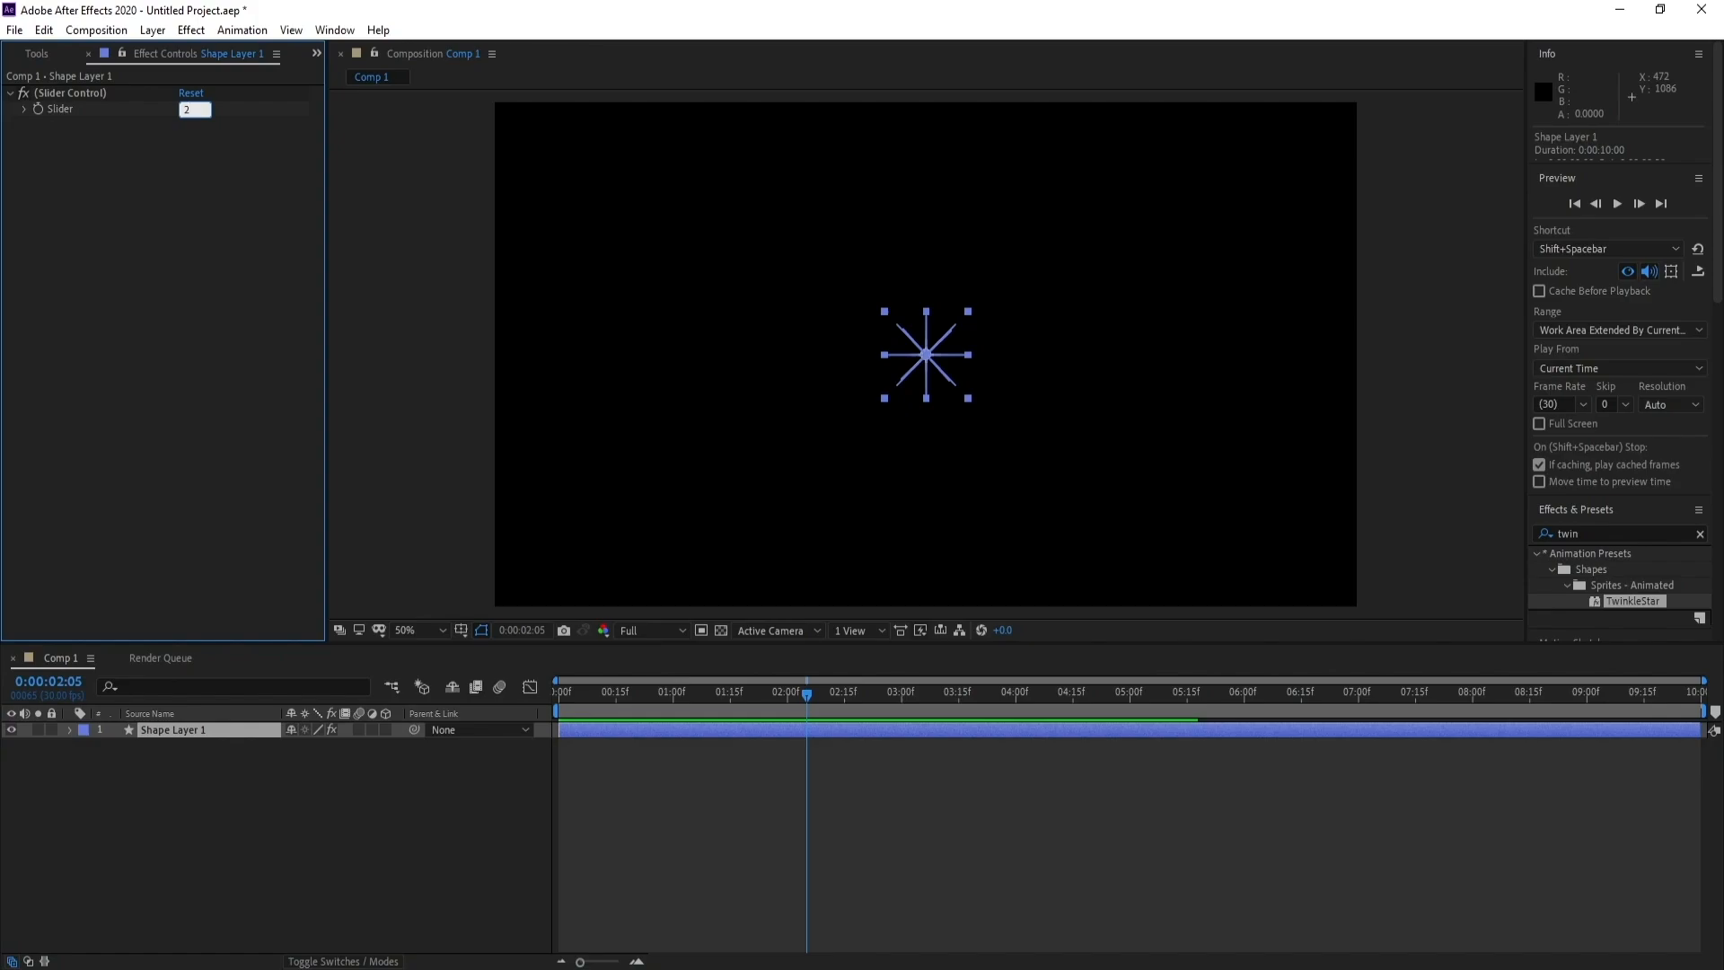
pyautogui.write('6')
pyautogui.press('Return')
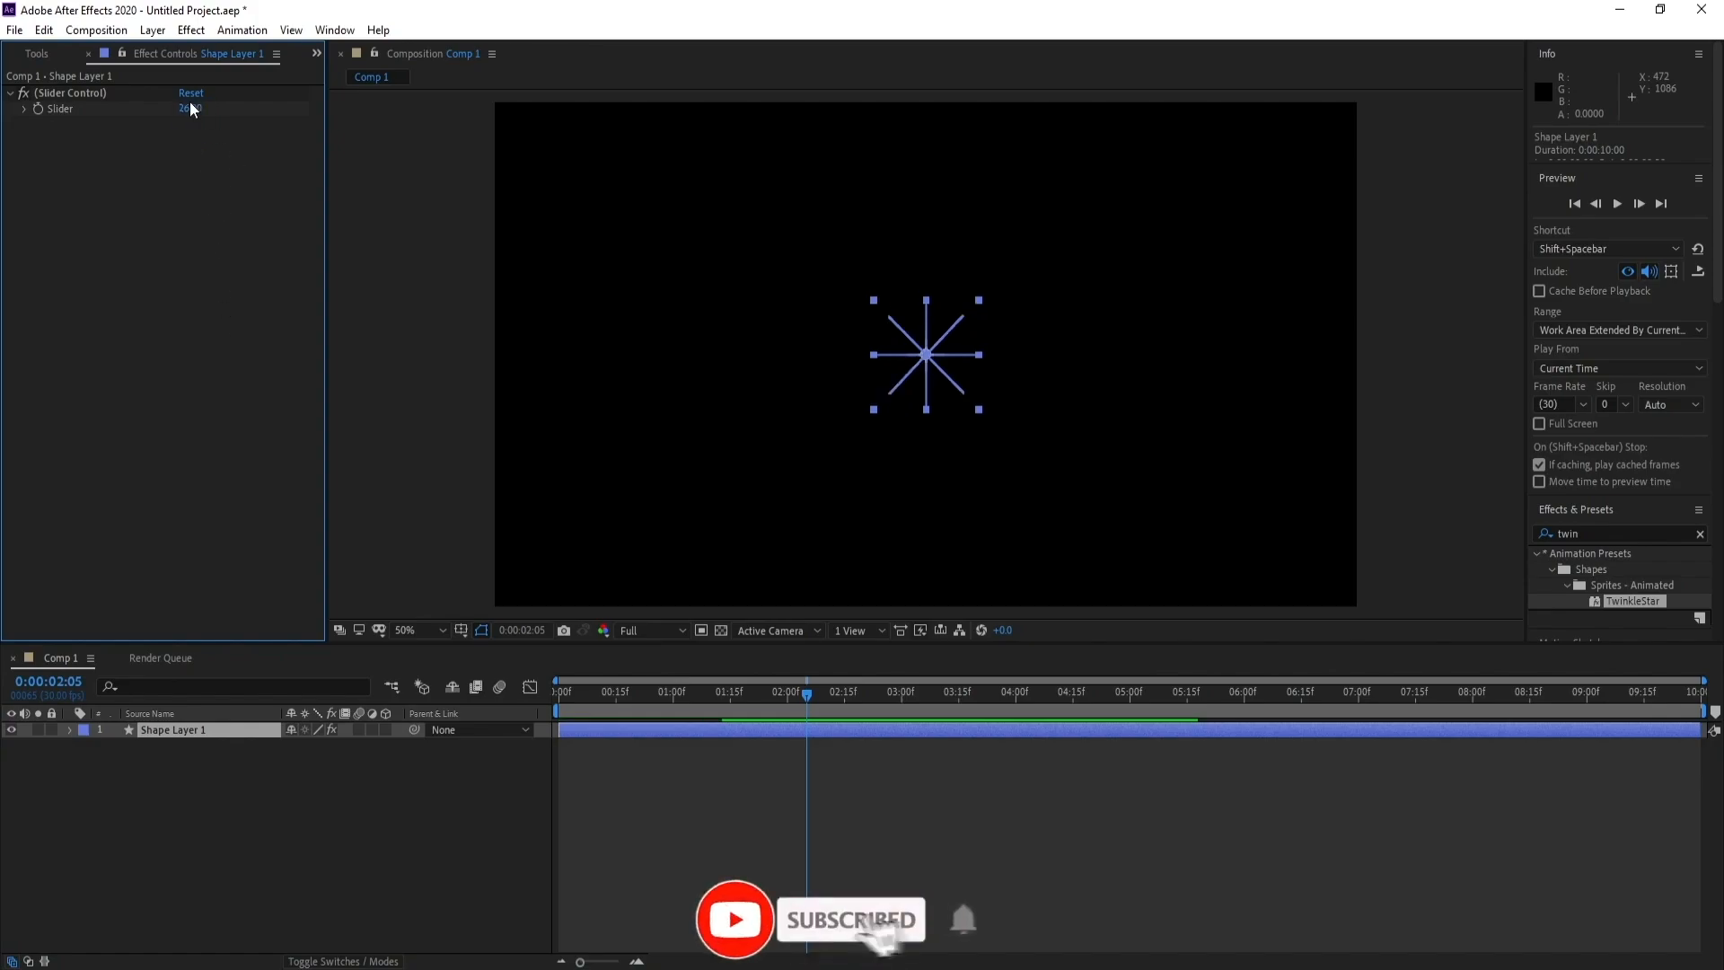
pyautogui.click(190, 107)
pyautogui.write('2')
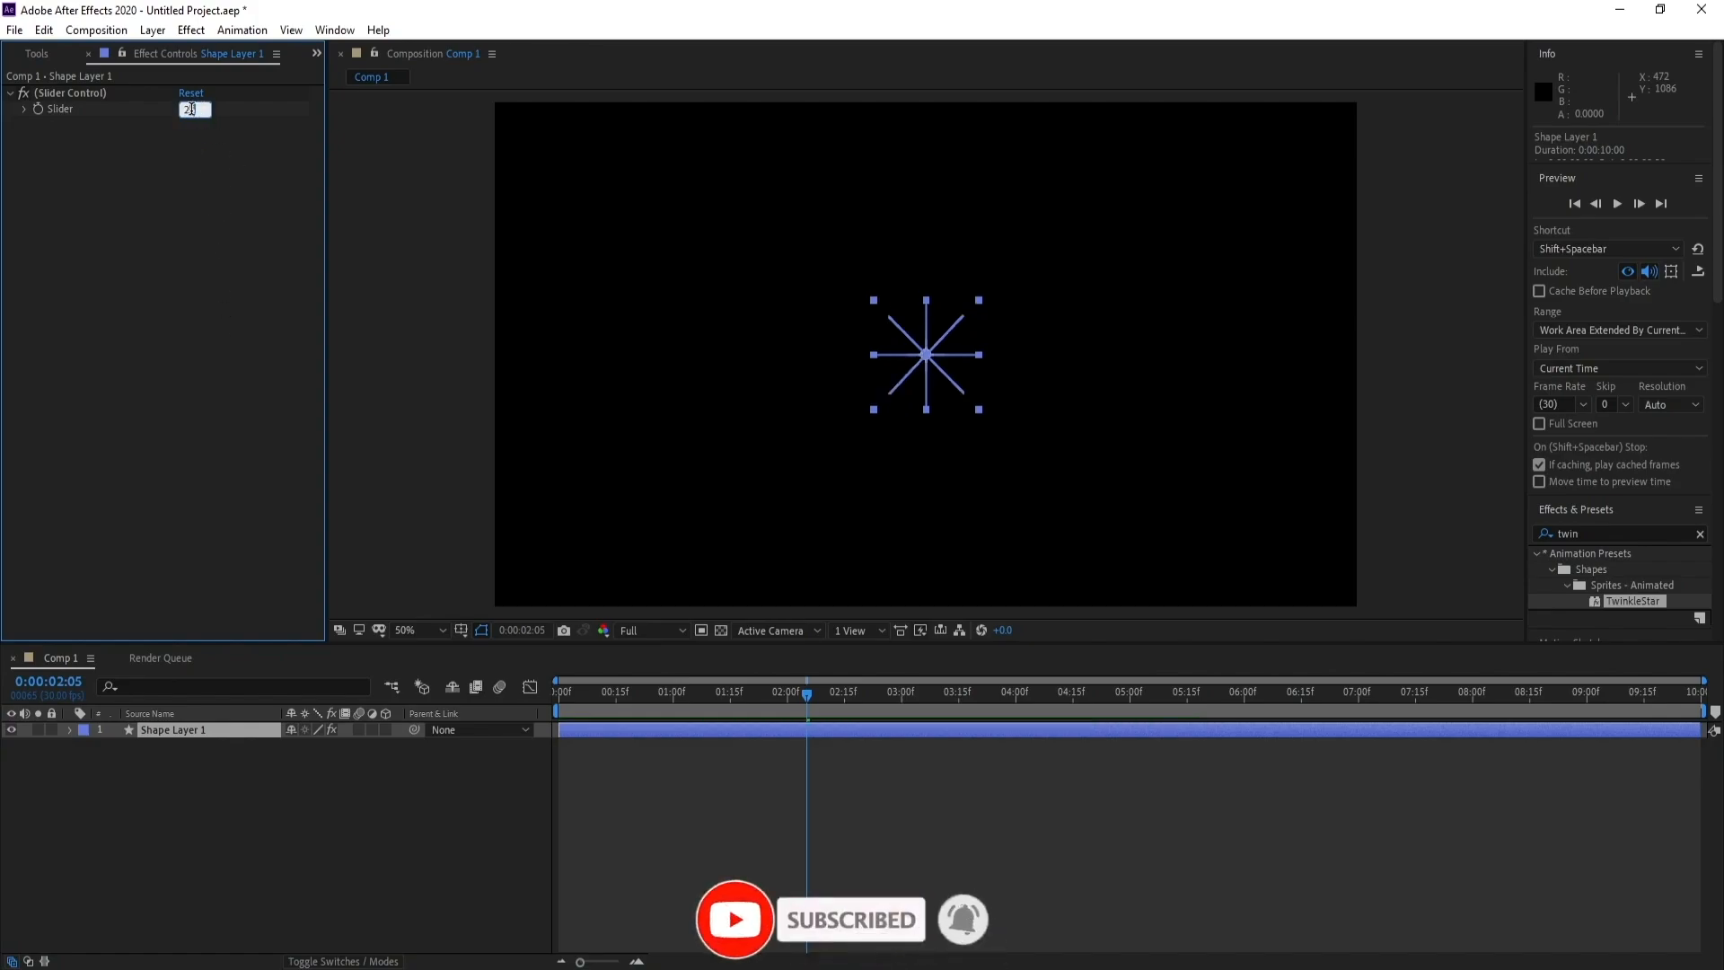
pyautogui.write('5')
pyautogui.press('Return')
pyautogui.press('space')
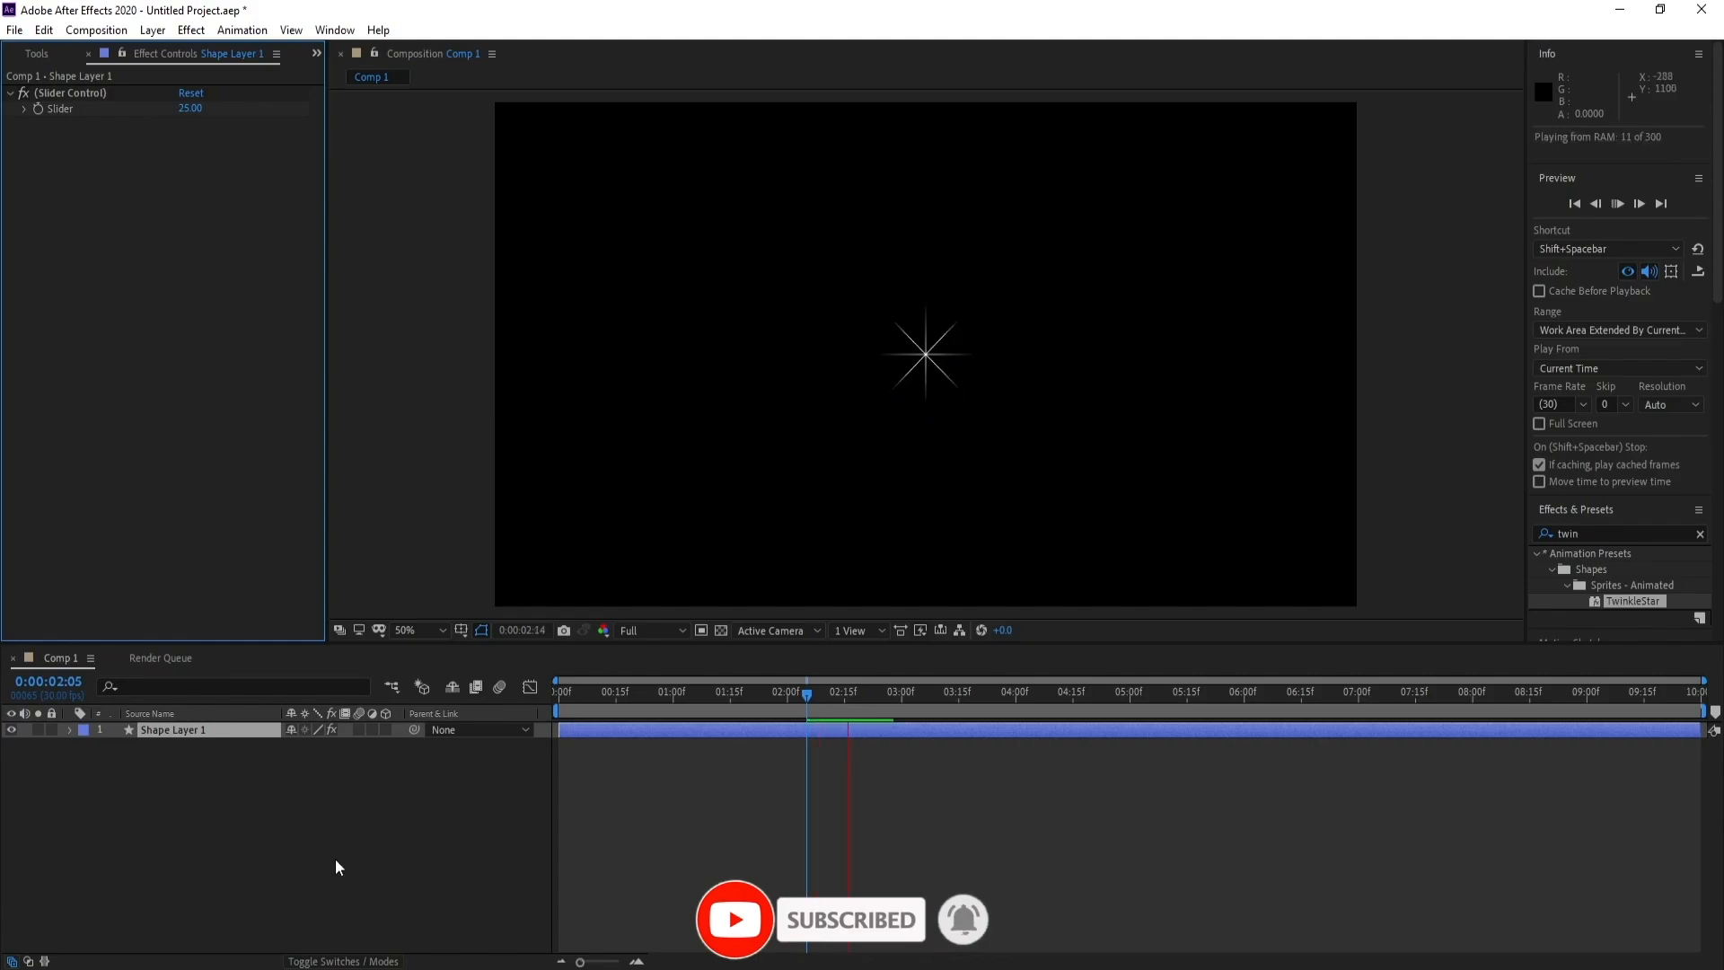
pyautogui.press('space')
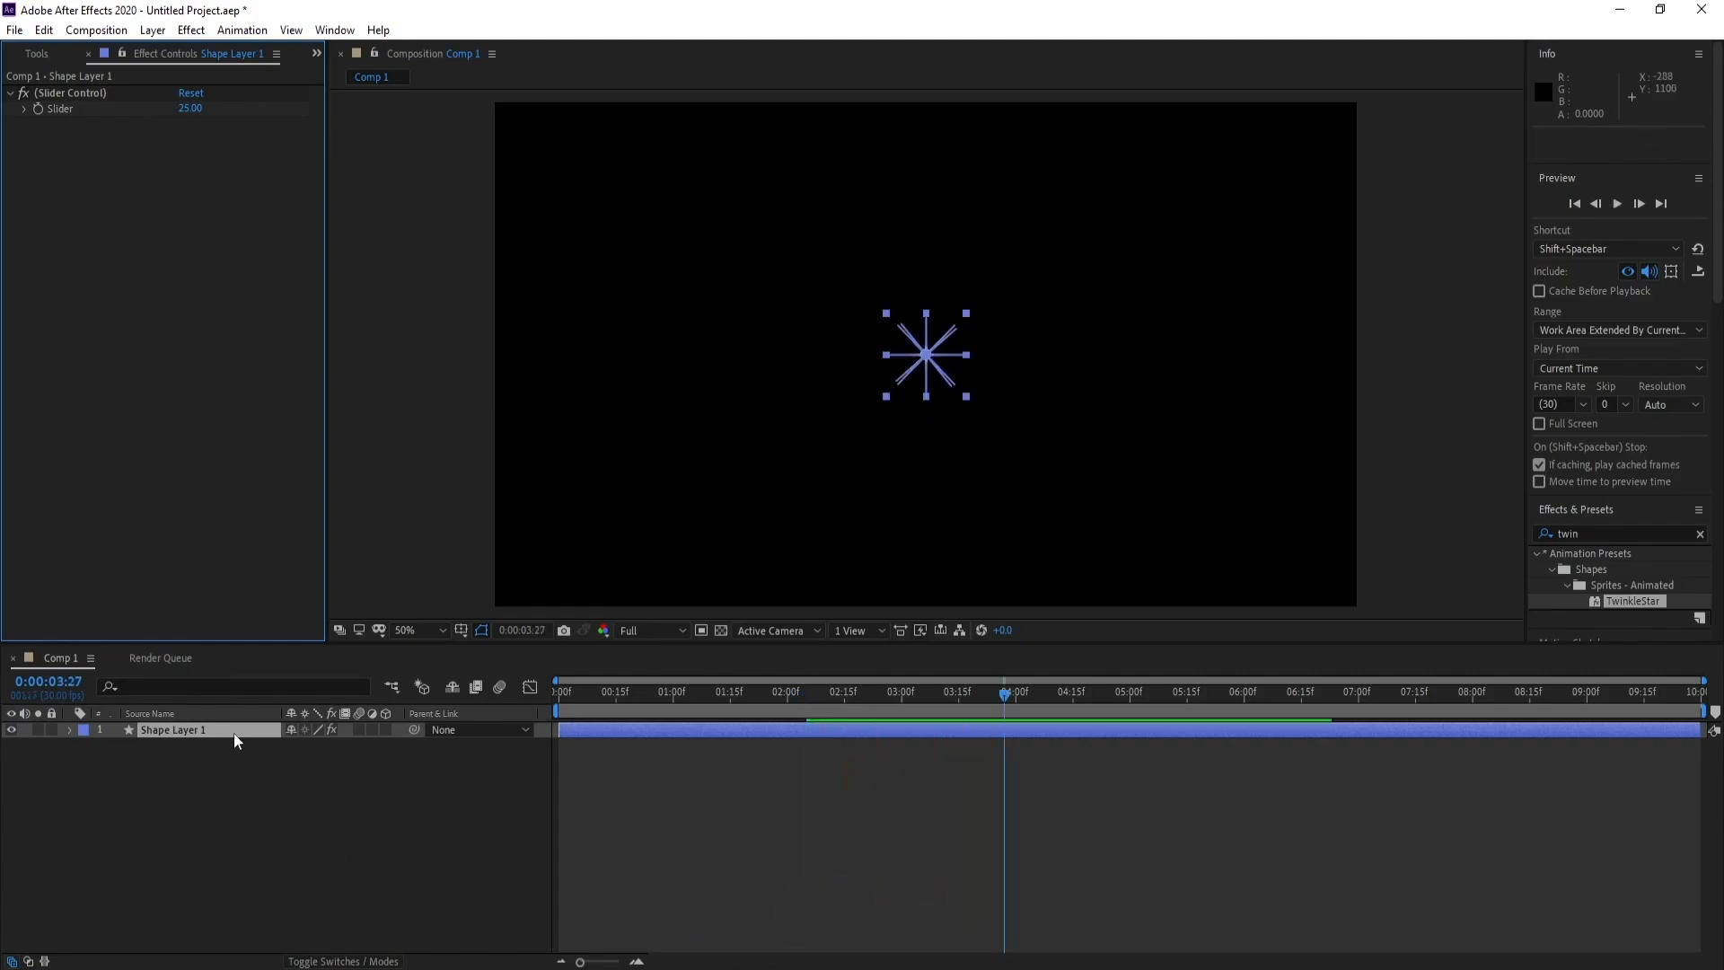
# Apply the Stylize Glow effect to the star shape layer and preview it
pyautogui.click(235, 736)
pyautogui.click(191, 29)
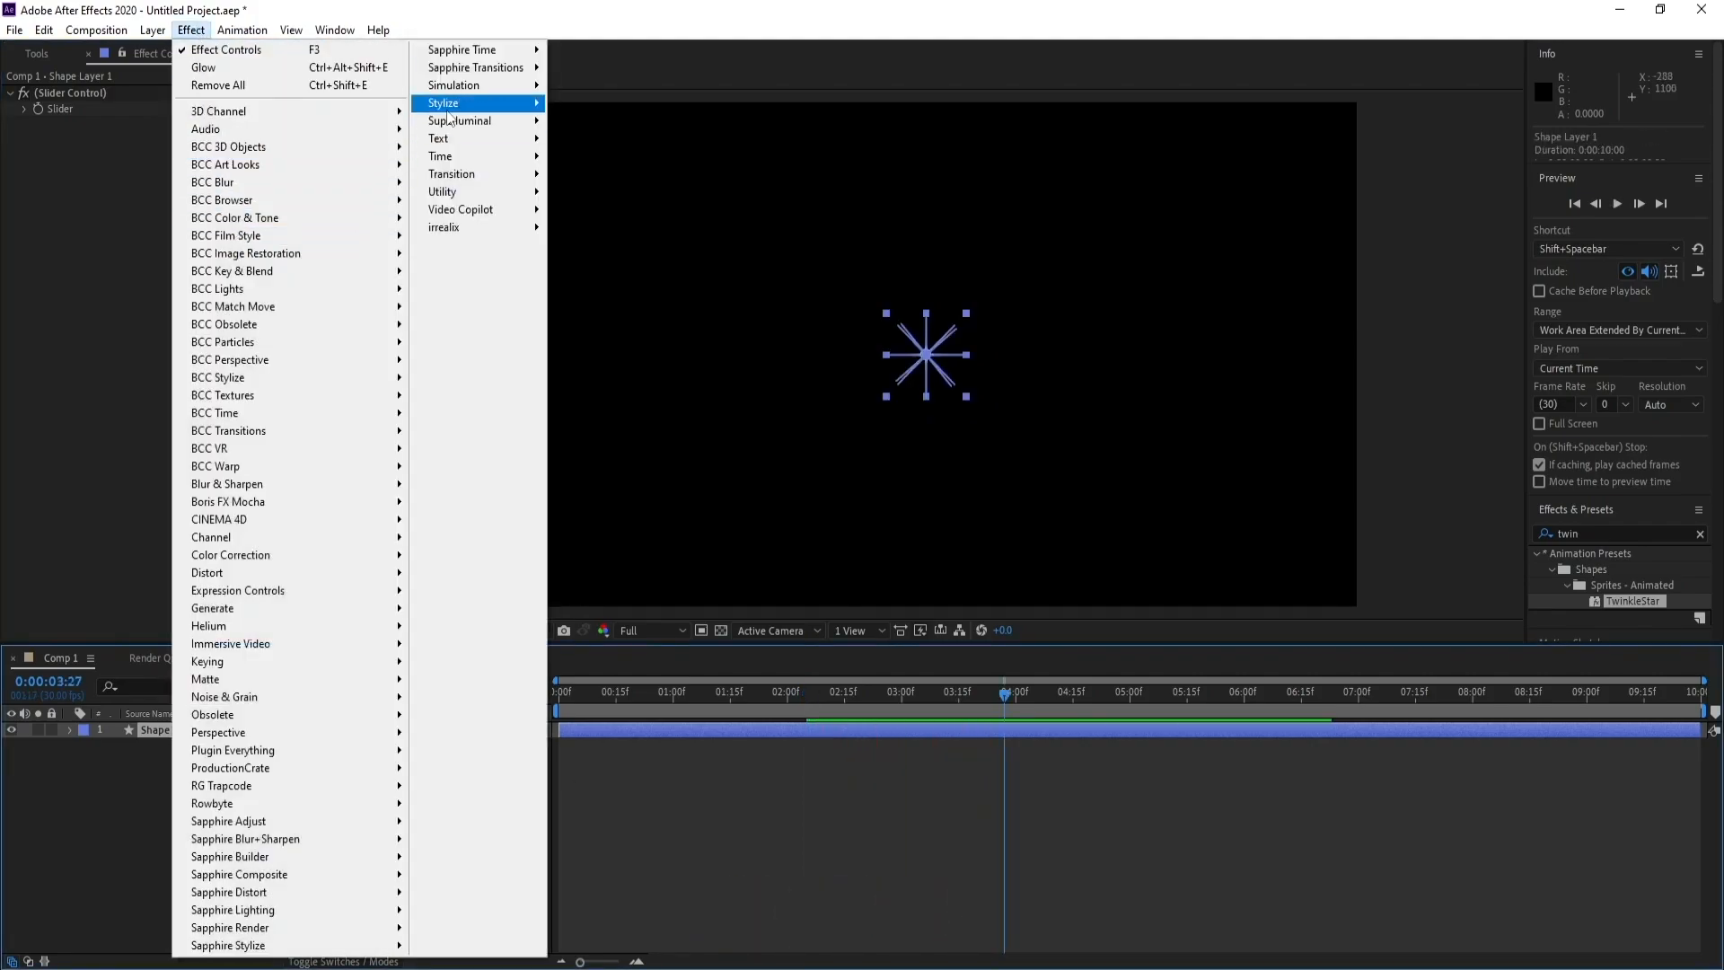
pyautogui.moveTo(510, 121)
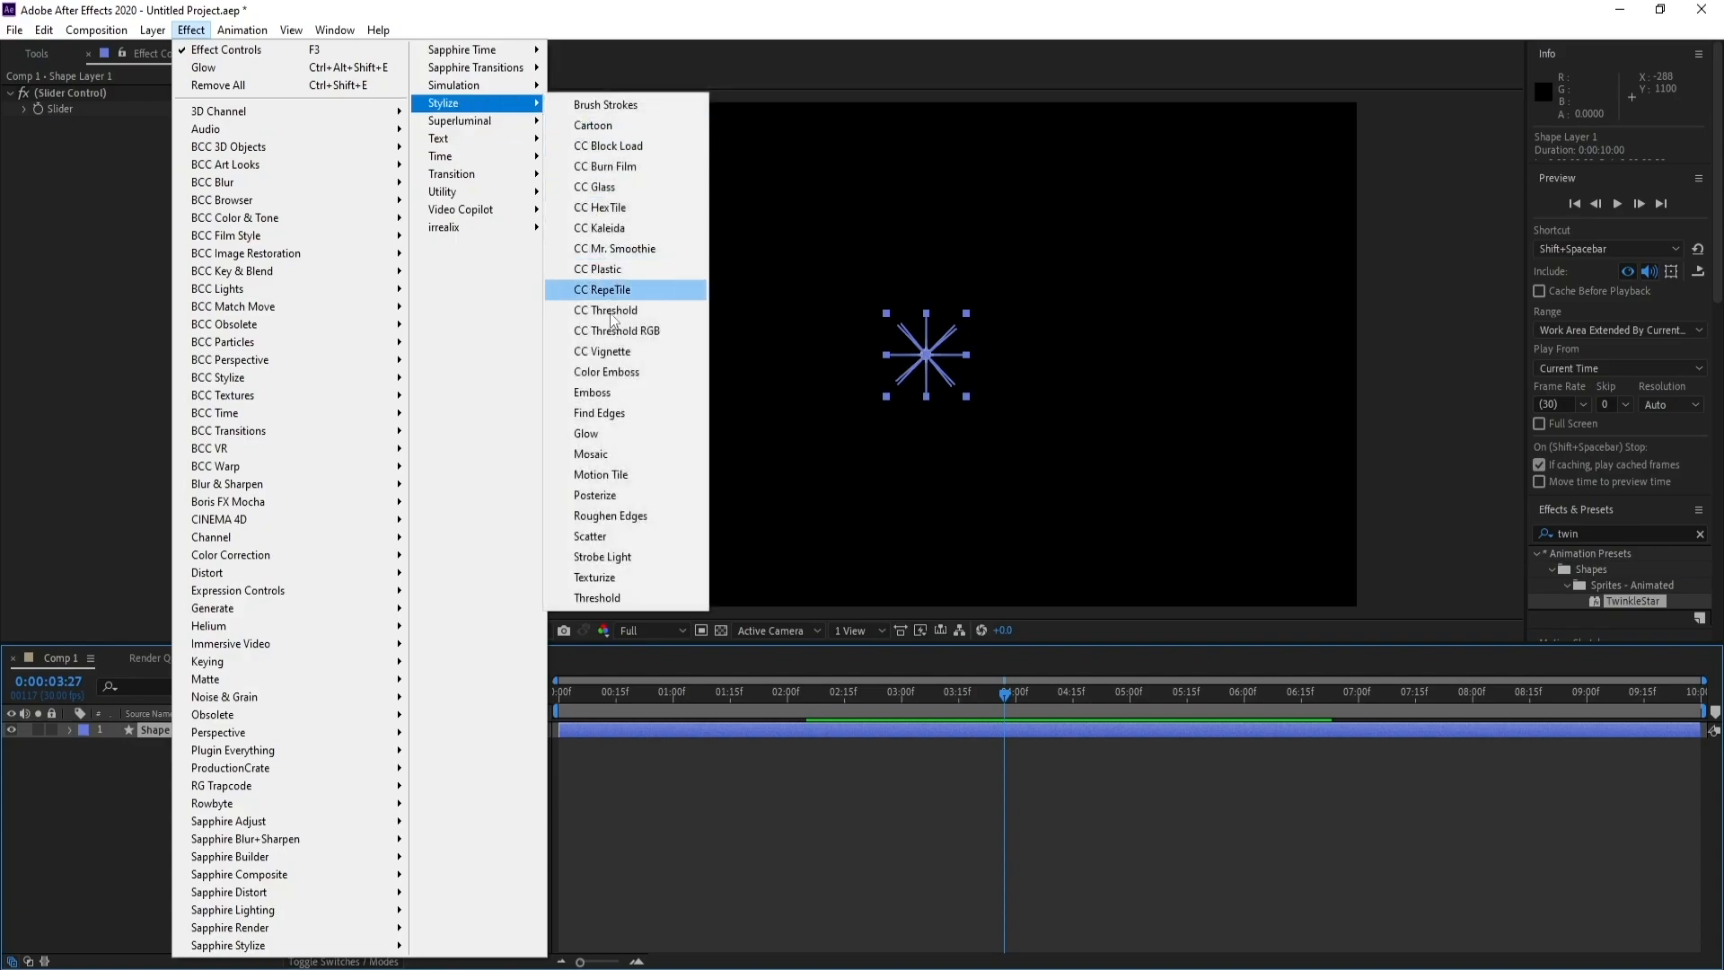
pyautogui.click(627, 433)
pyautogui.click(225, 844)
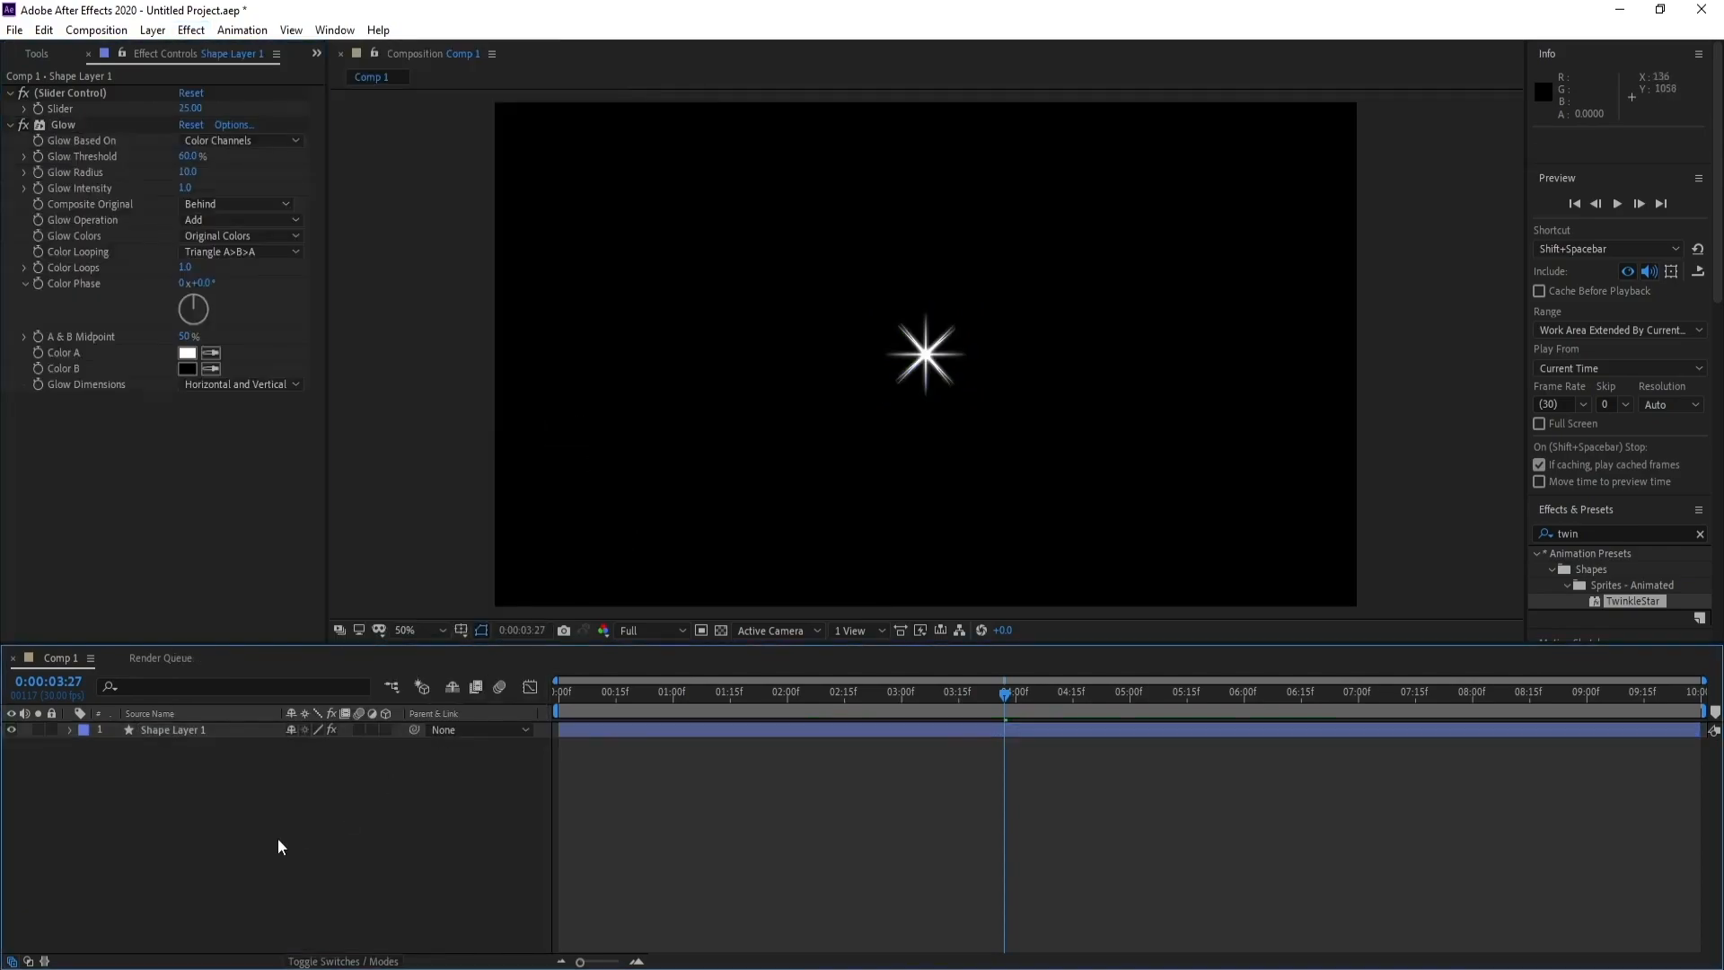
pyautogui.press('space')
pyautogui.press('space')
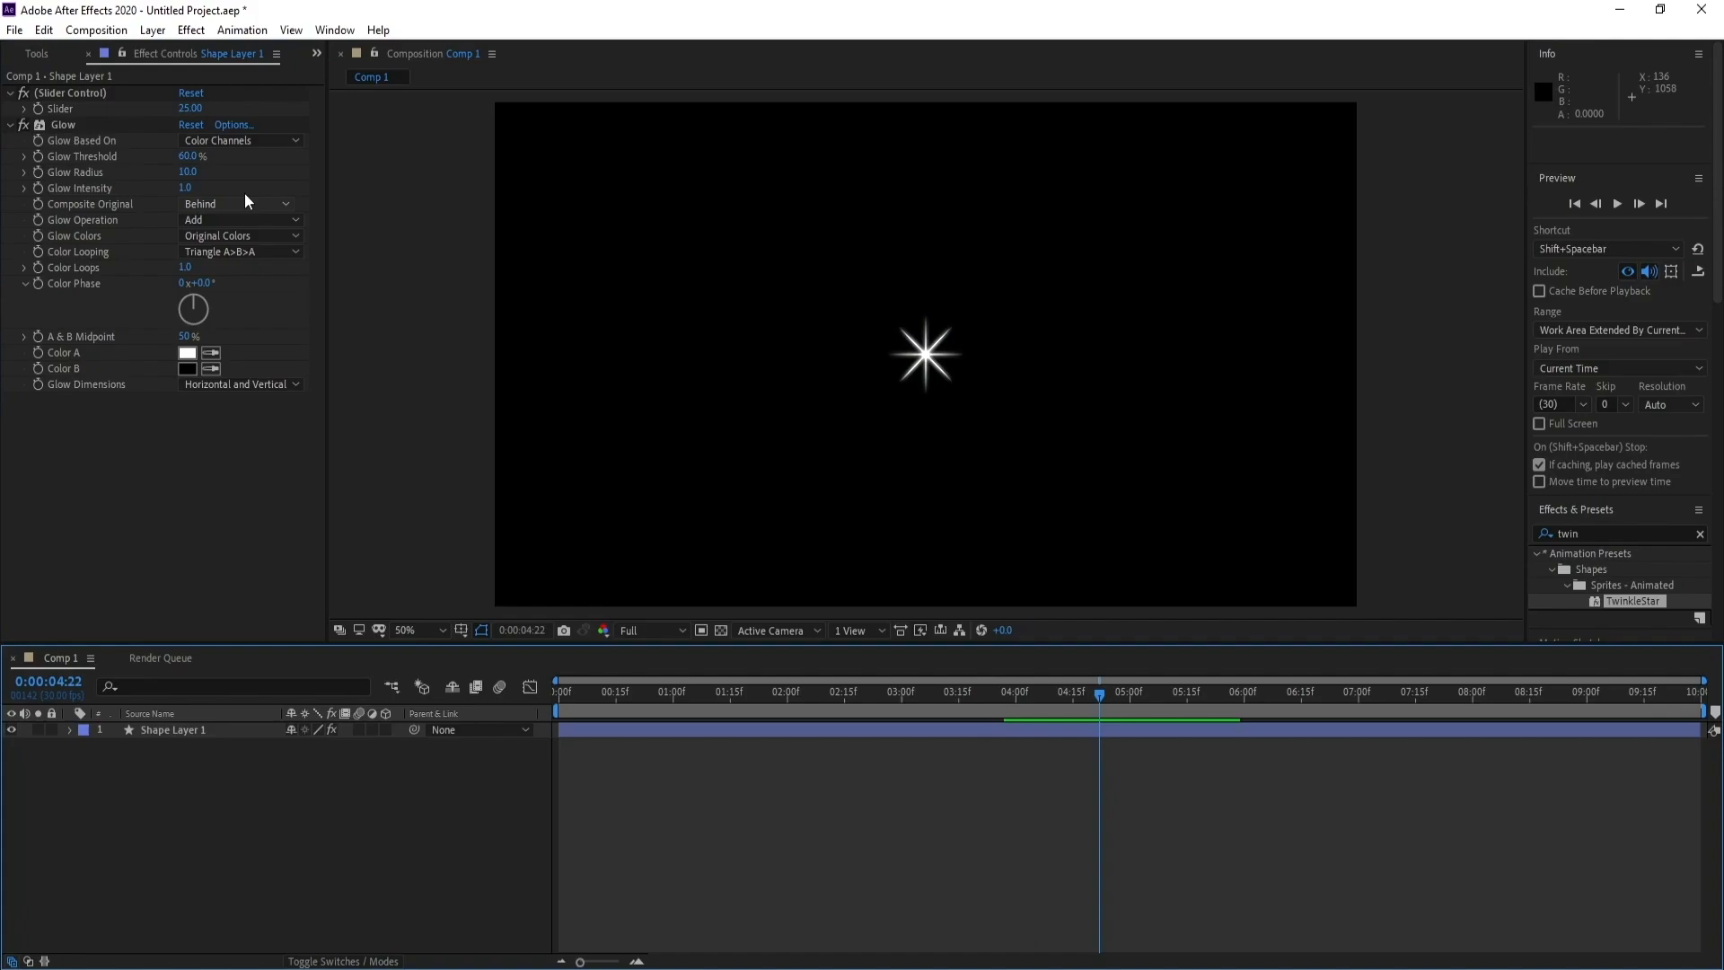
# Set the star's Glow Threshold to 70% and Glow Radius to 16, and preview the animation
pyautogui.click(187, 157)
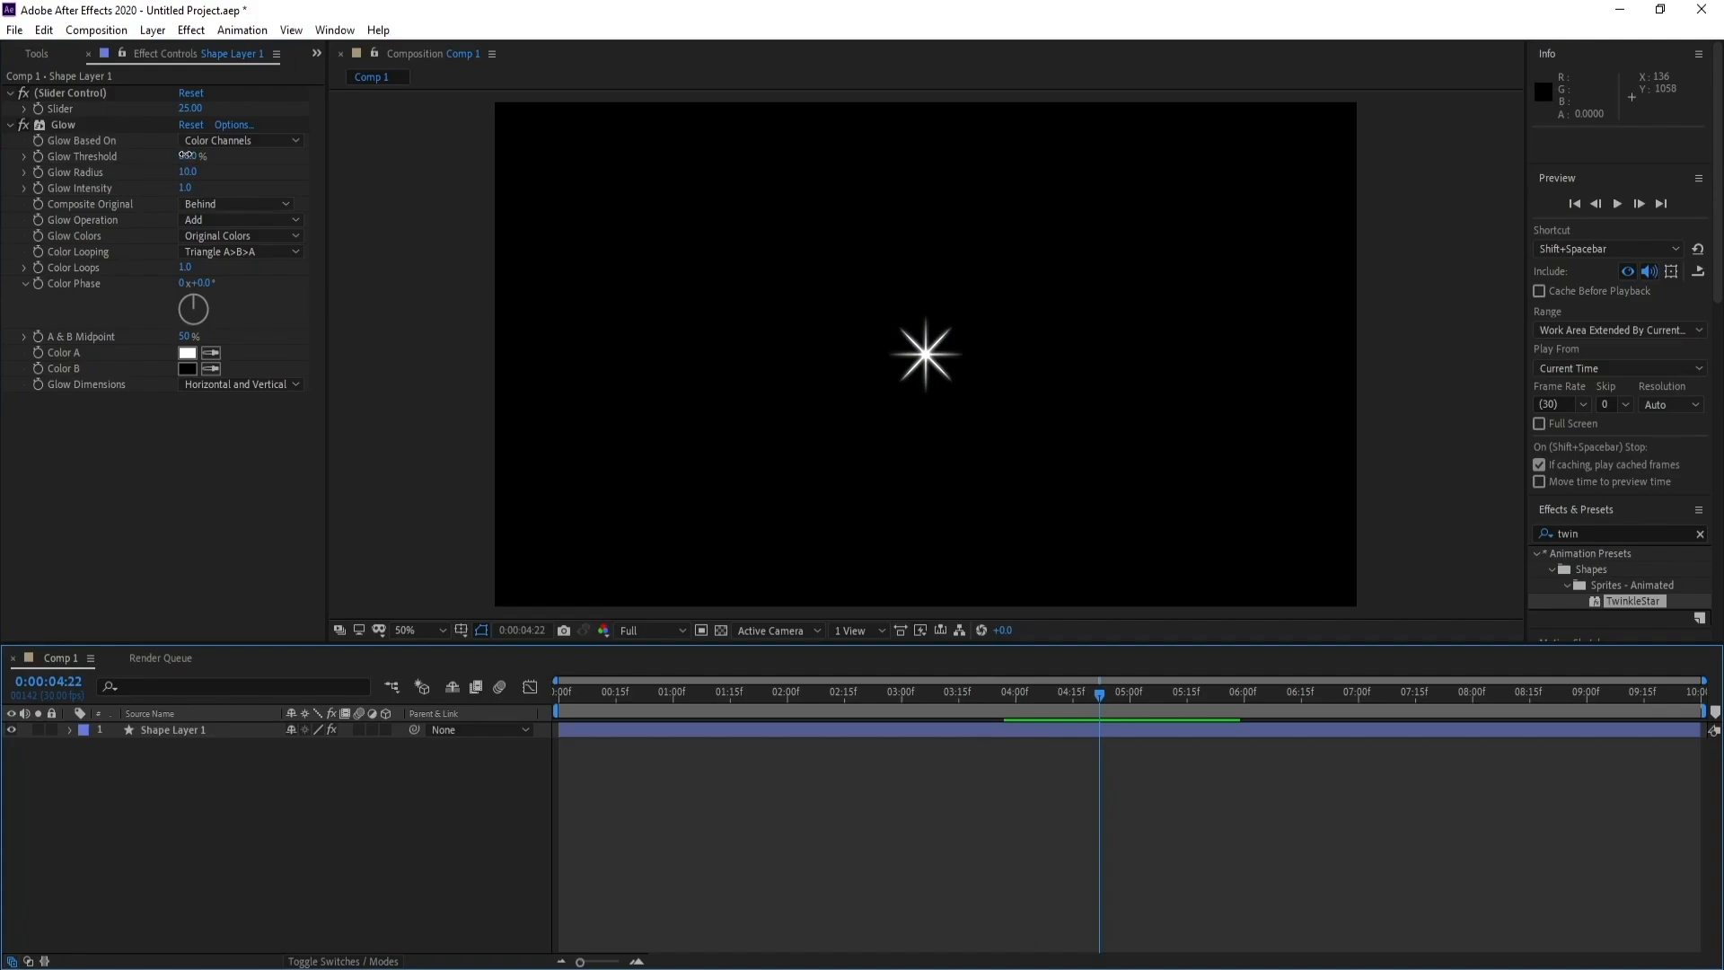
pyautogui.click(241, 187)
pyautogui.moveTo(187, 171); pyautogui.dragTo(192, 170)
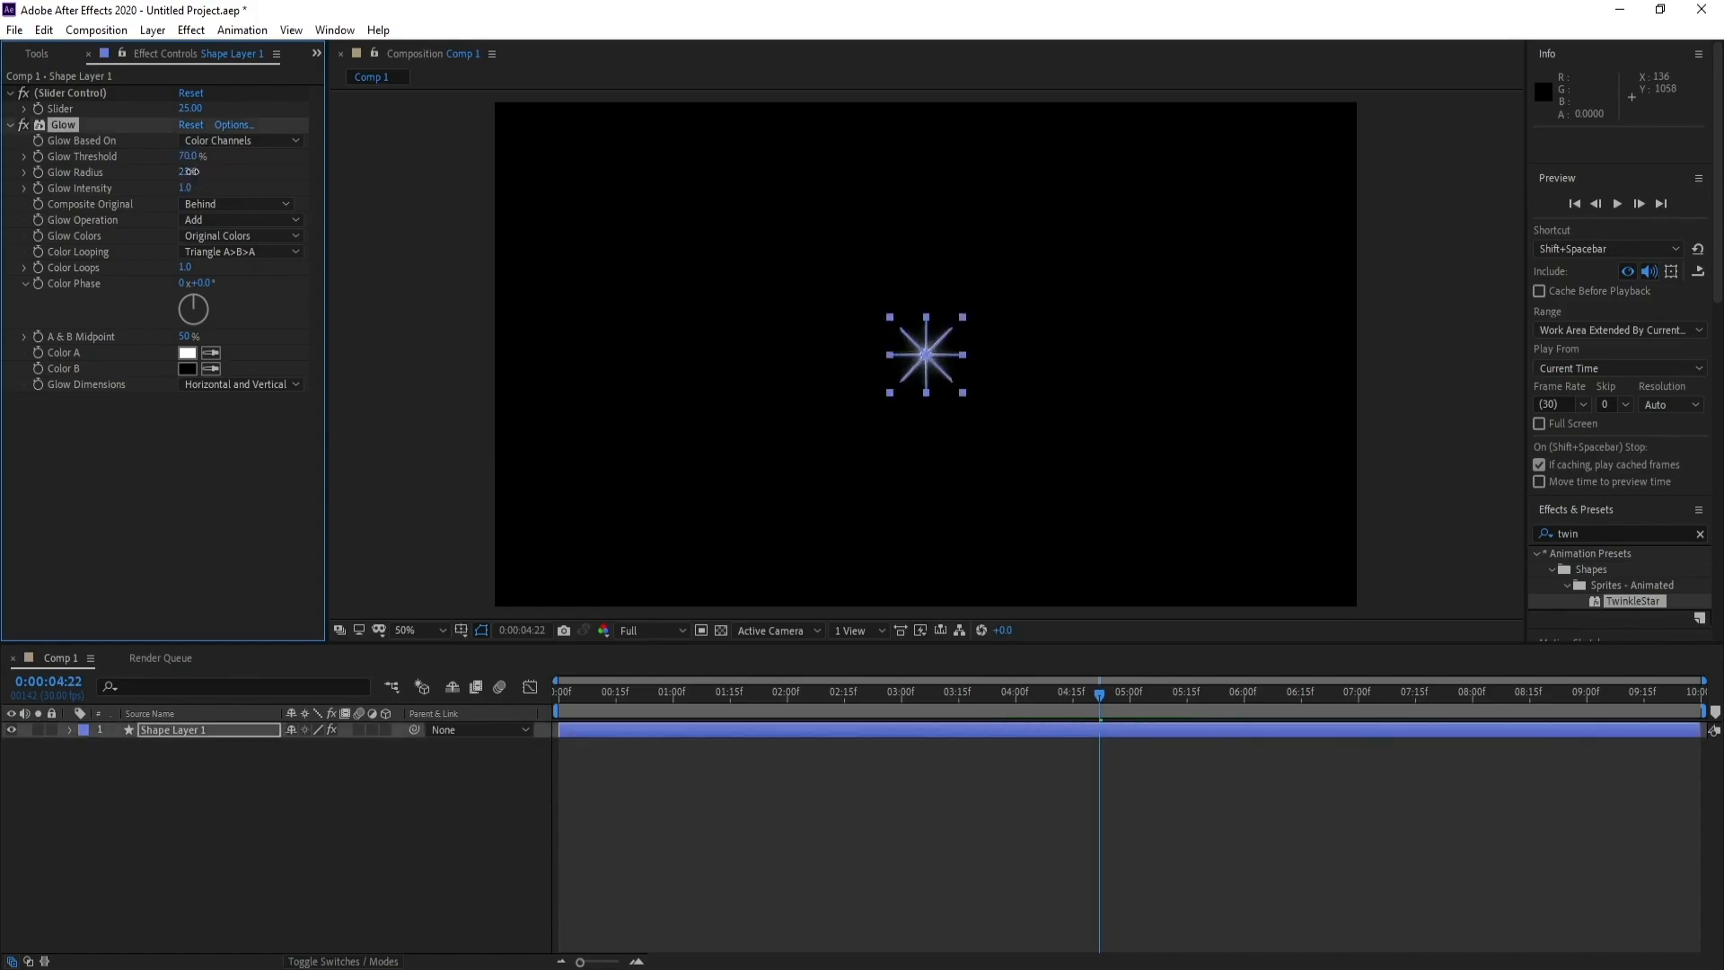
pyautogui.click(192, 171)
pyautogui.write('16')
pyautogui.press('Return')
pyautogui.click(756, 840)
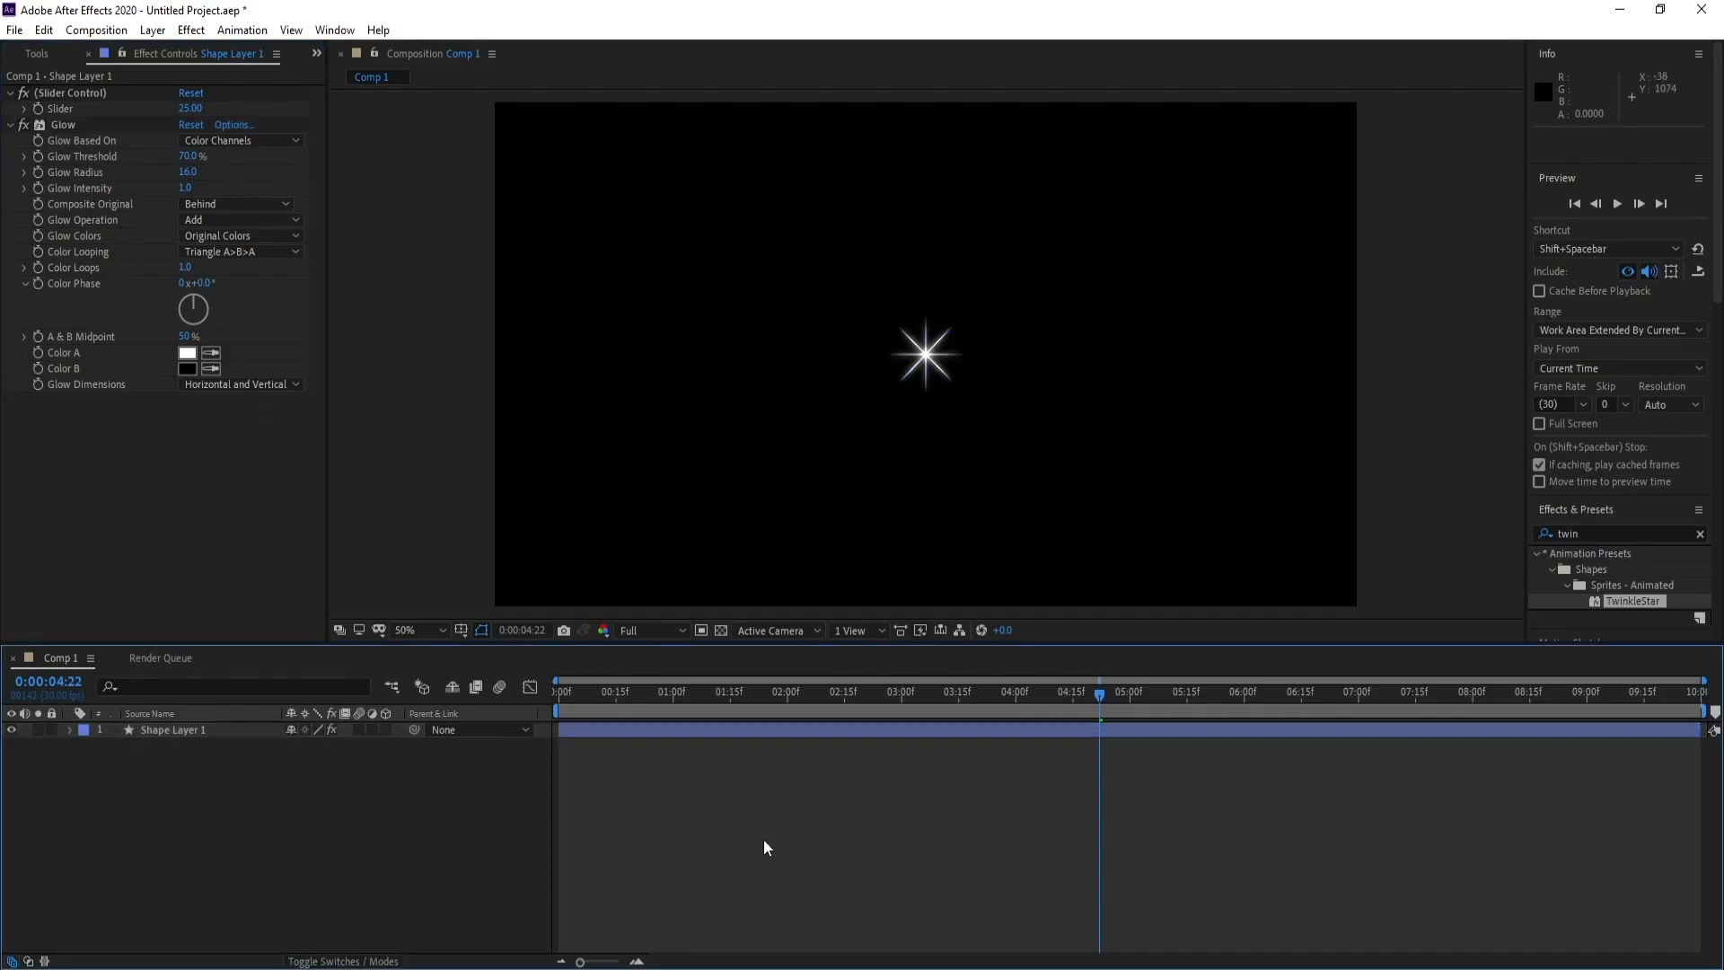
pyautogui.press('space')
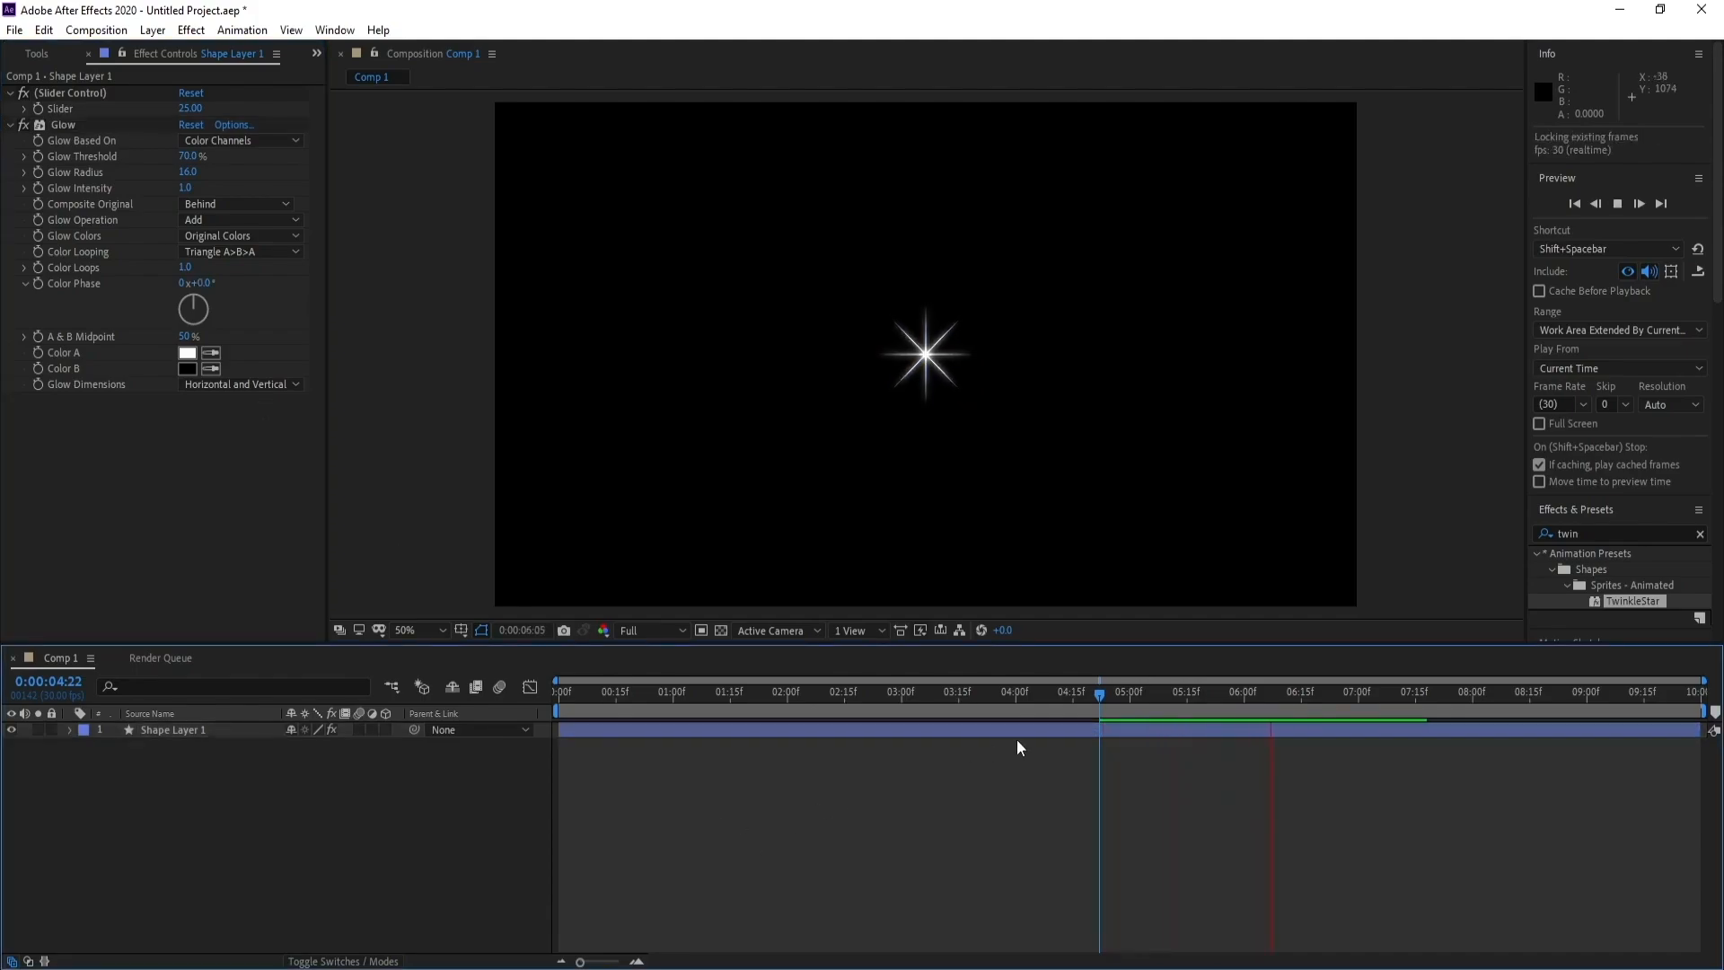
pyautogui.press('space')
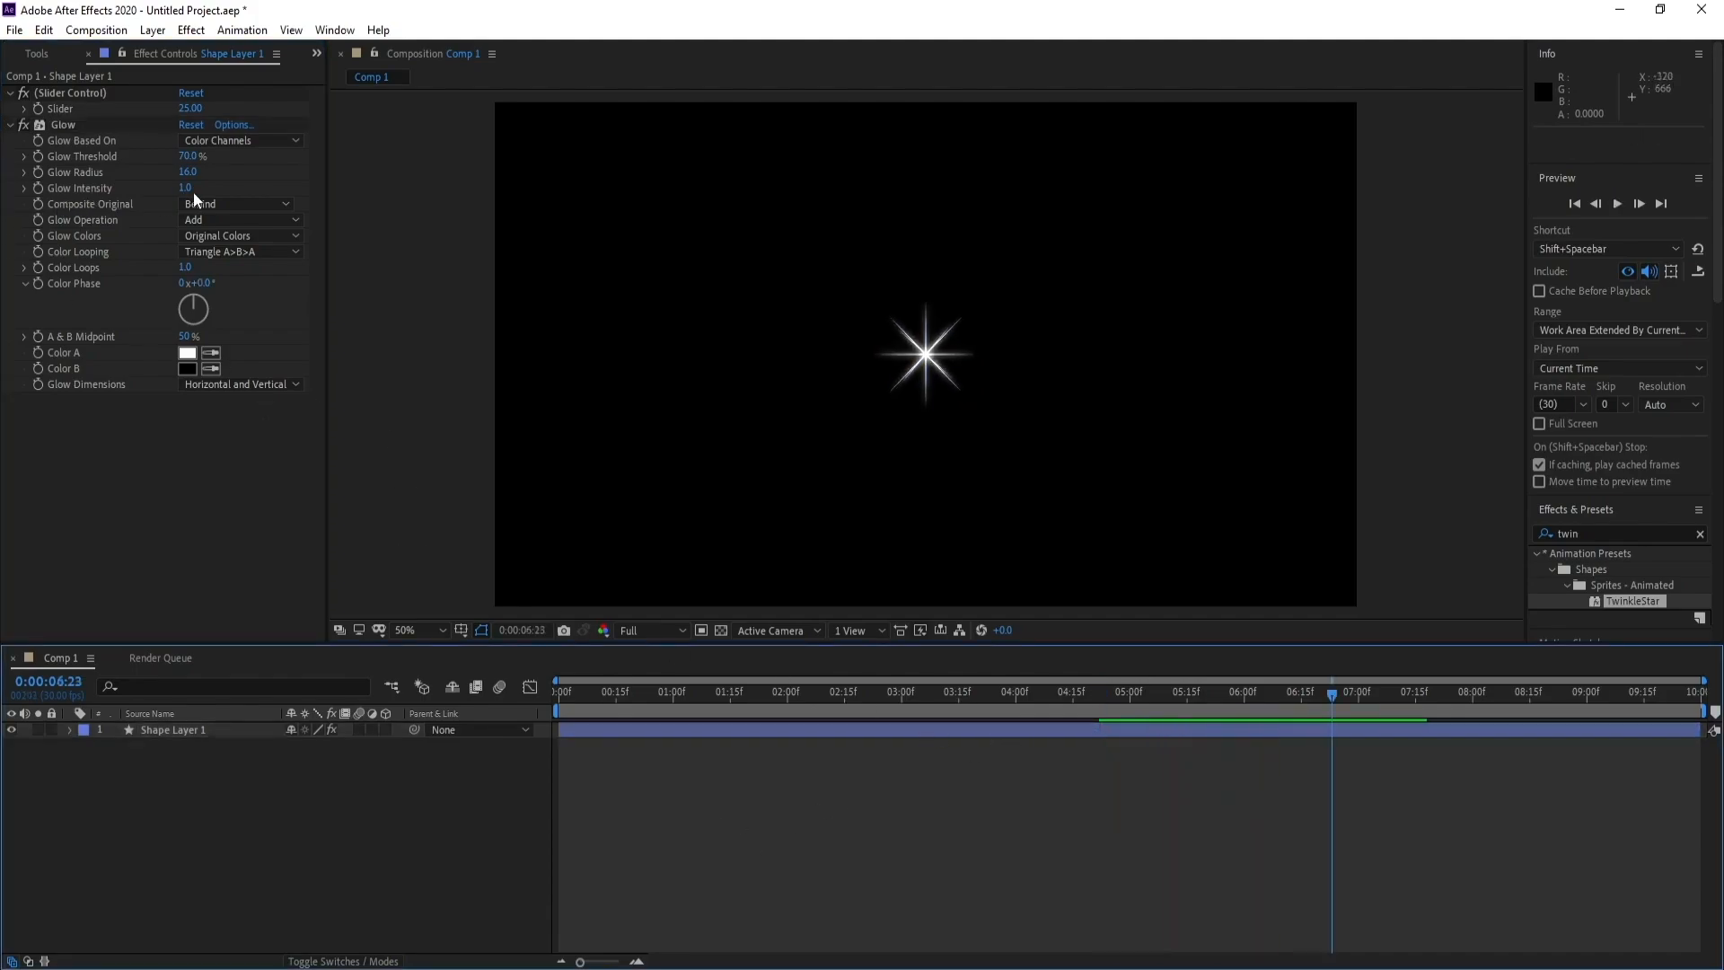
# Raise the star's Glow Intensity to 3.6 and preview the brighter glow
pyautogui.moveTo(192, 190); pyautogui.dragTo(444, 204)
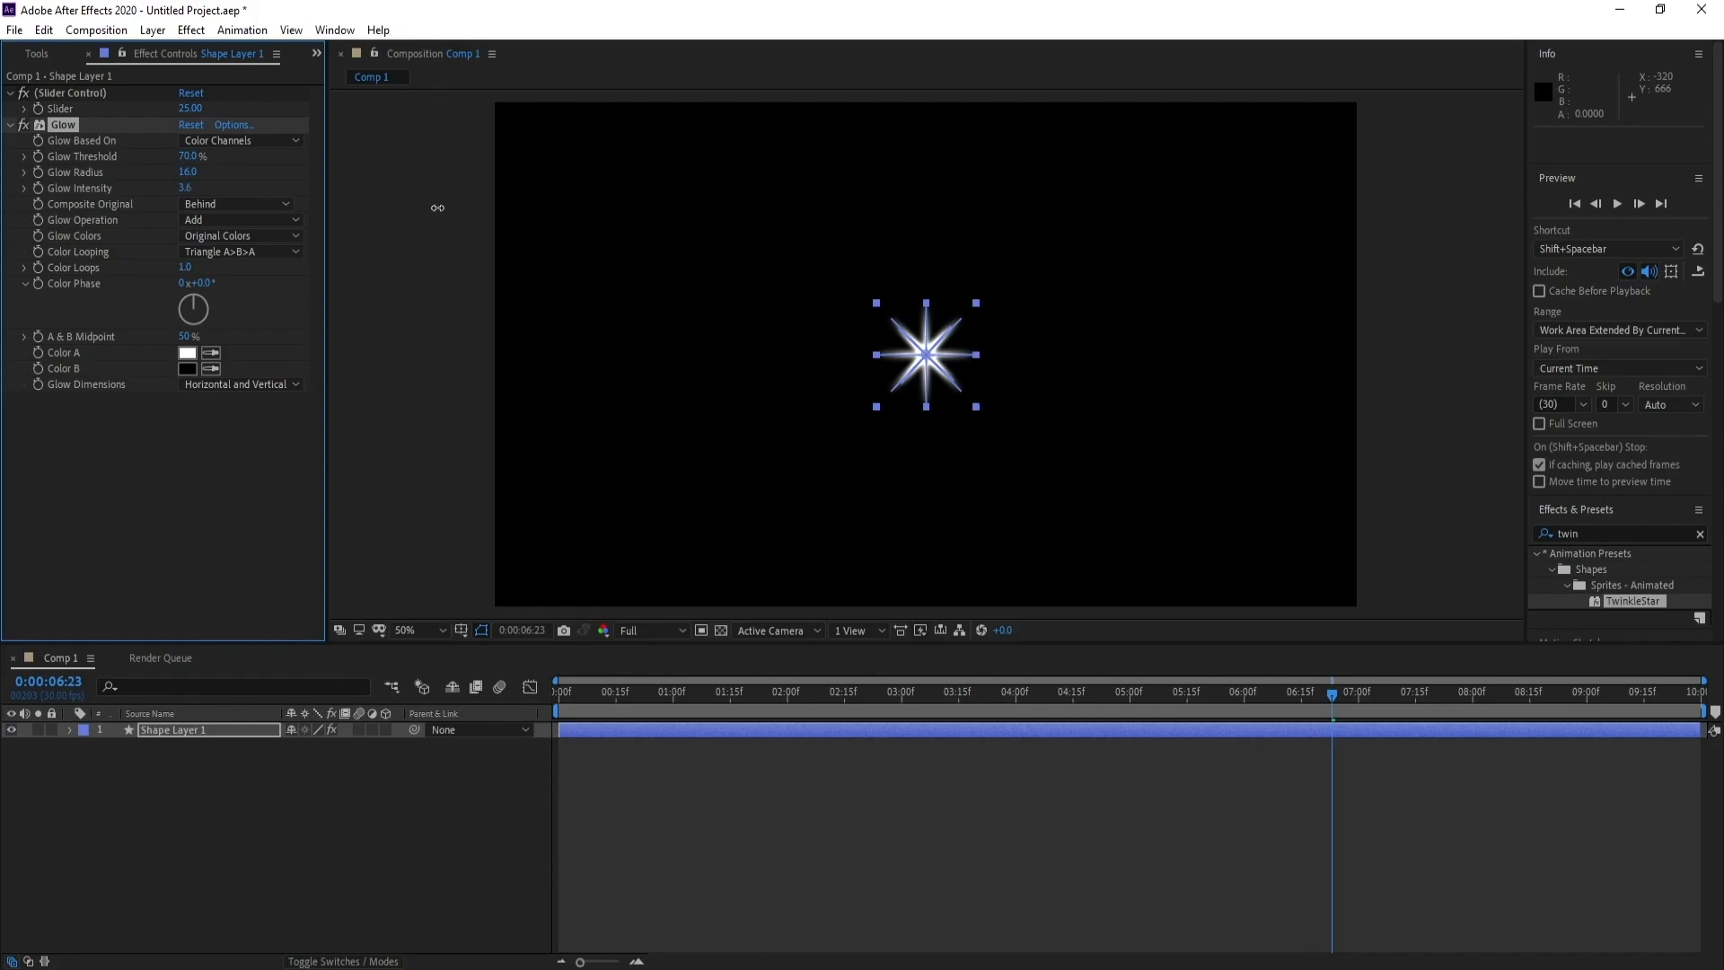
pyautogui.press('space')
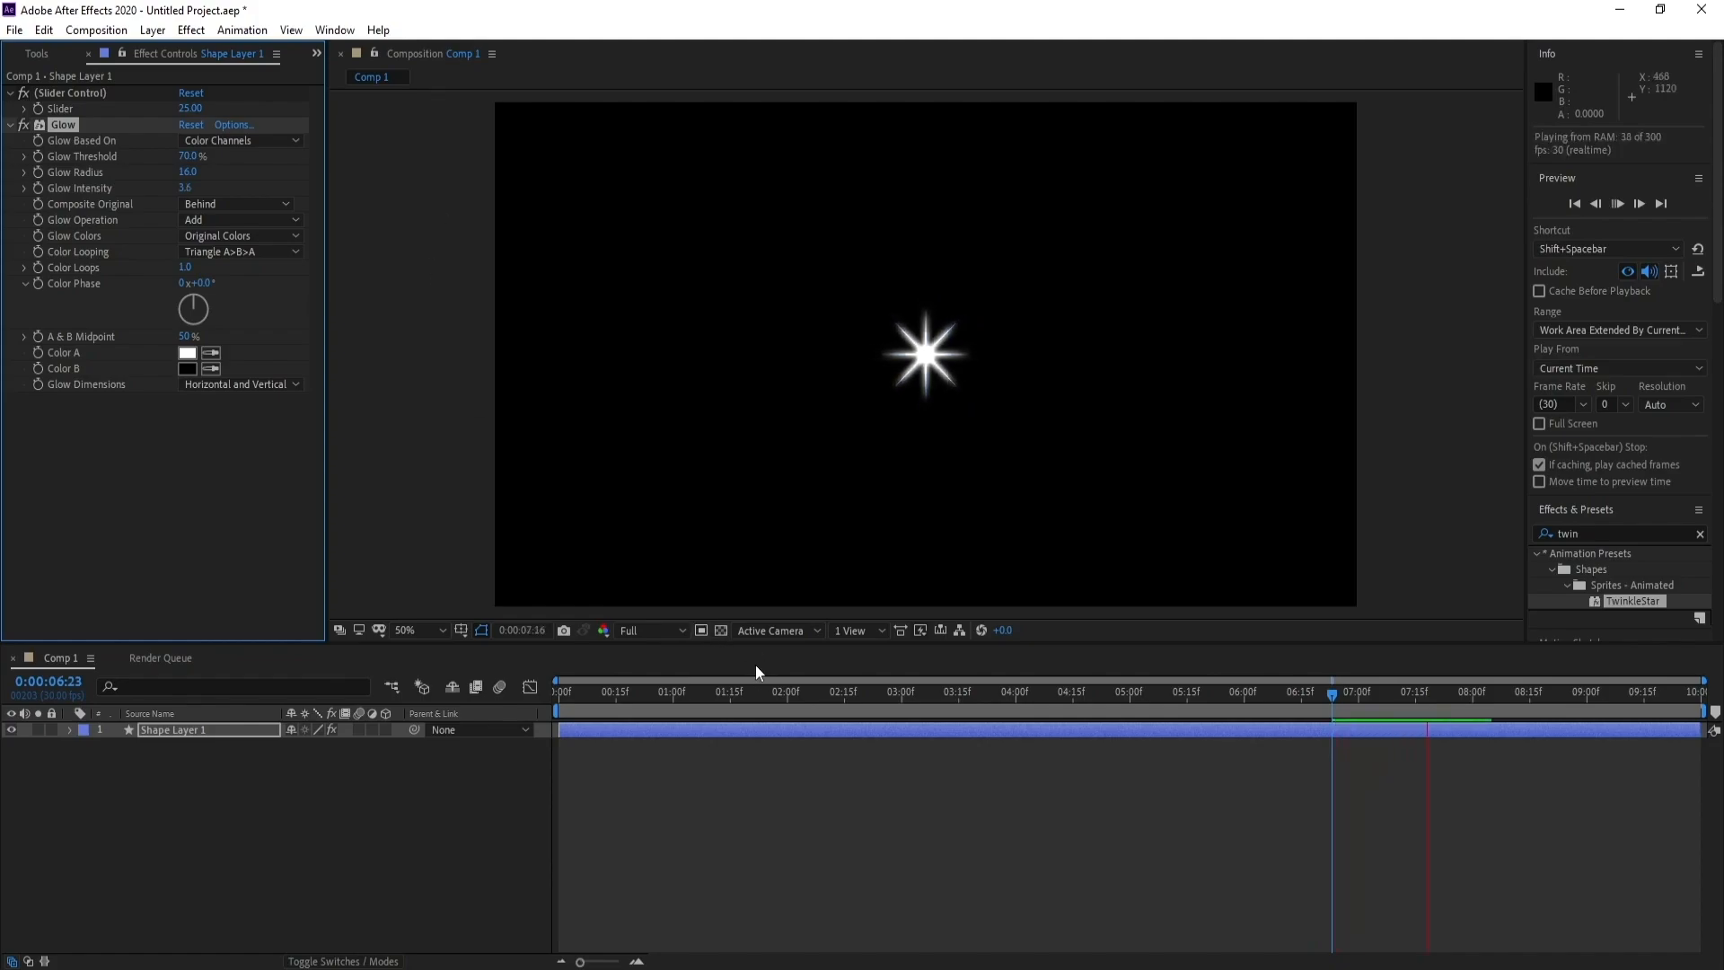
pyautogui.press('space')
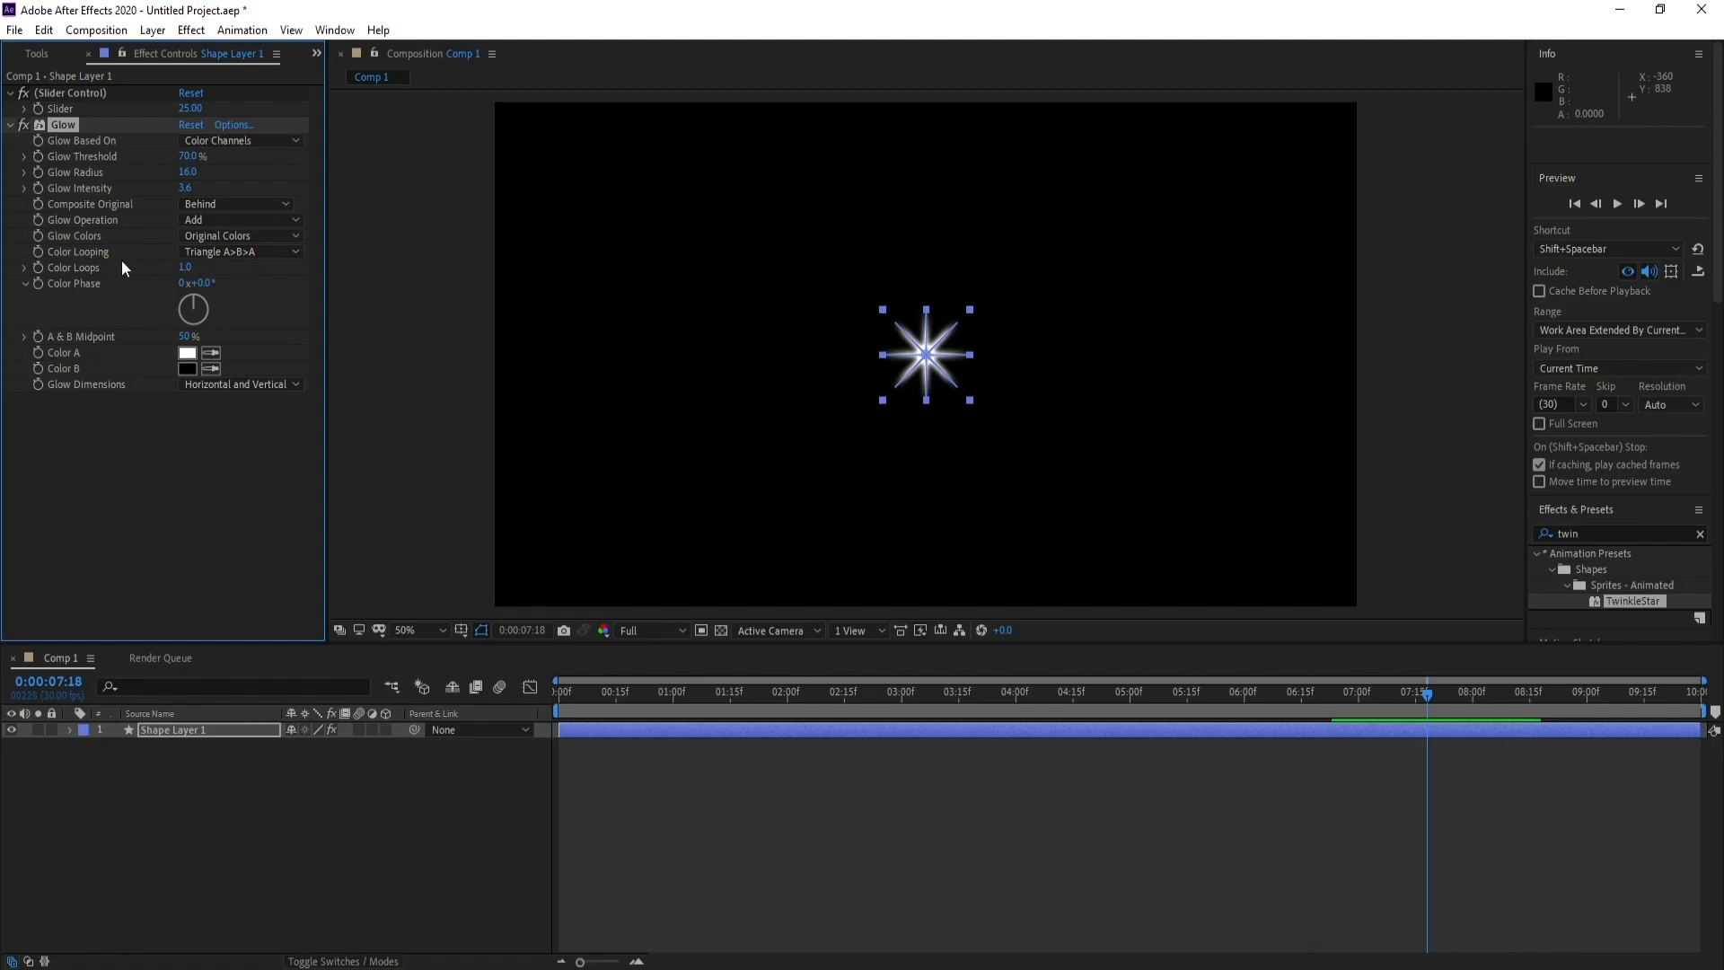
# Switch the Glow Colors option to A & B Colors and move the current time to 0:00:02:27
pyautogui.click(224, 236)
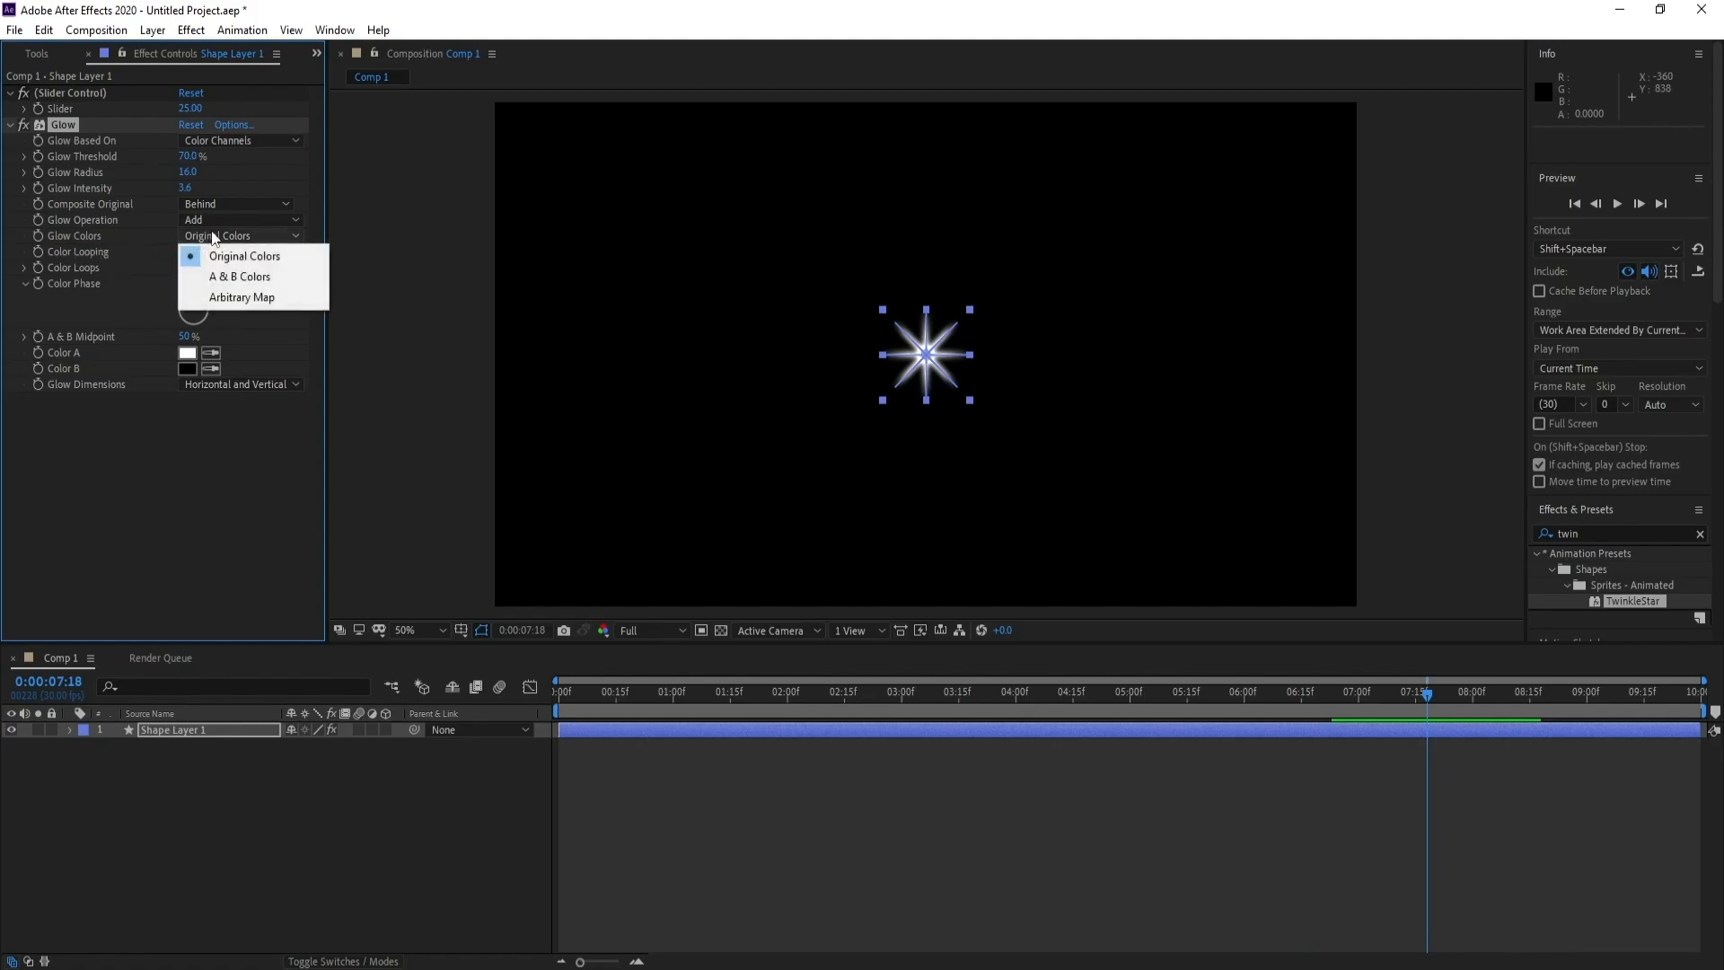
pyautogui.click(237, 278)
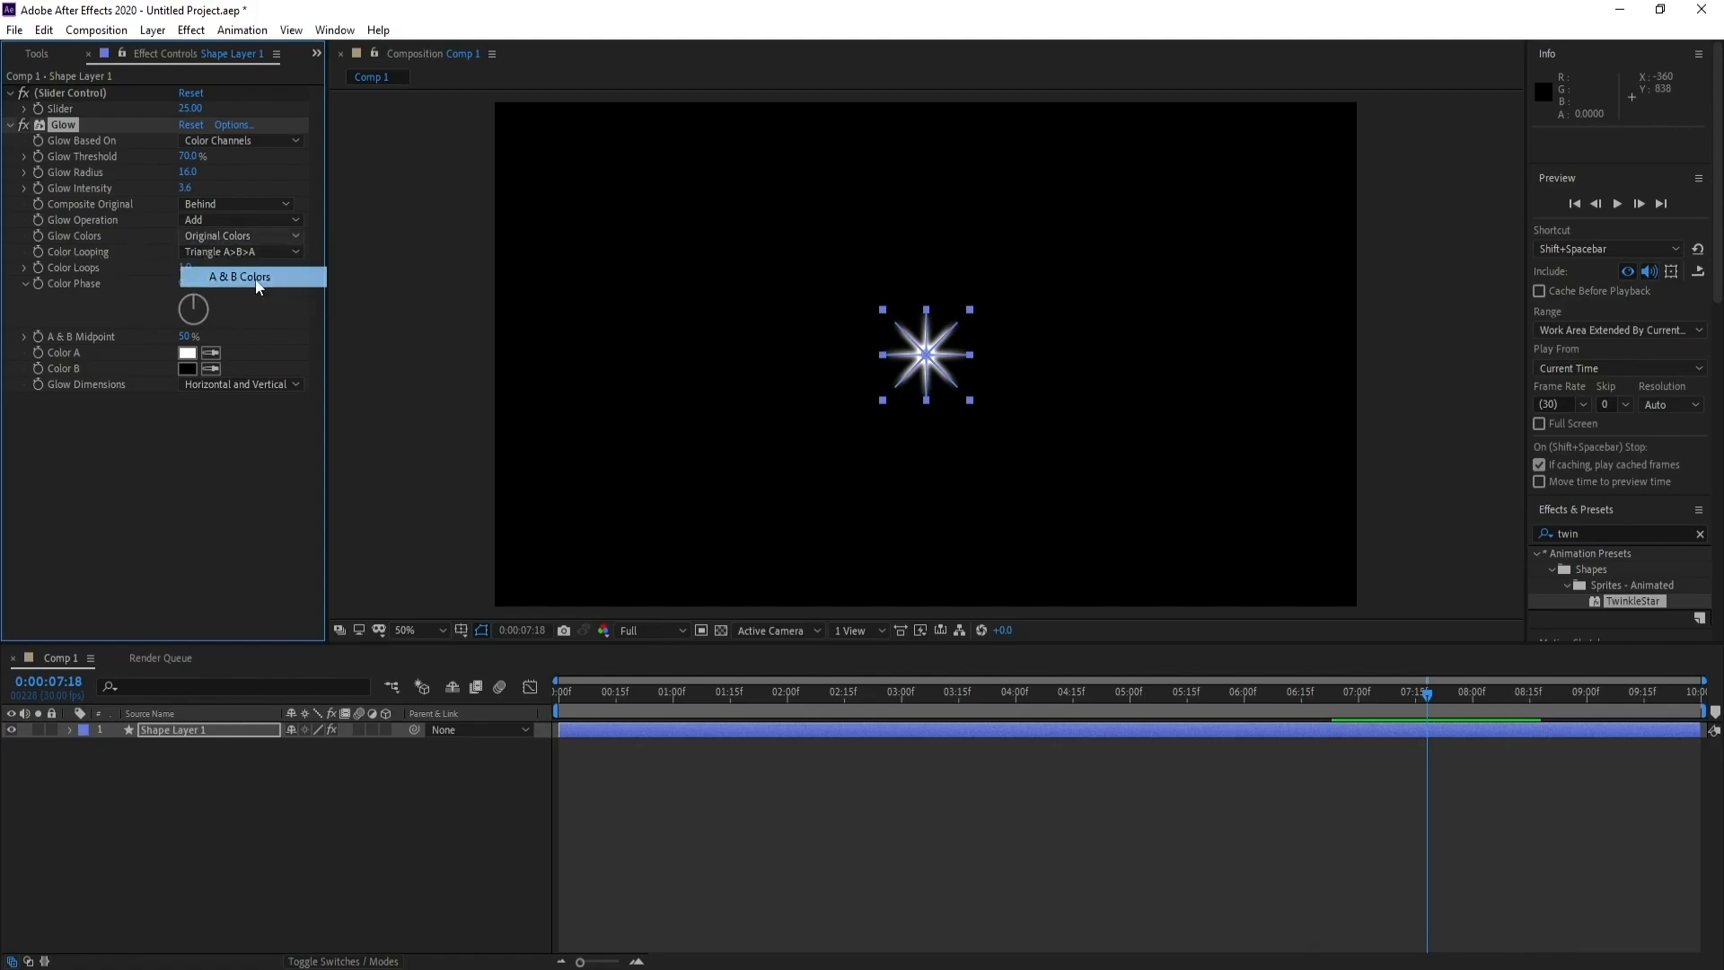
pyautogui.click(767, 788)
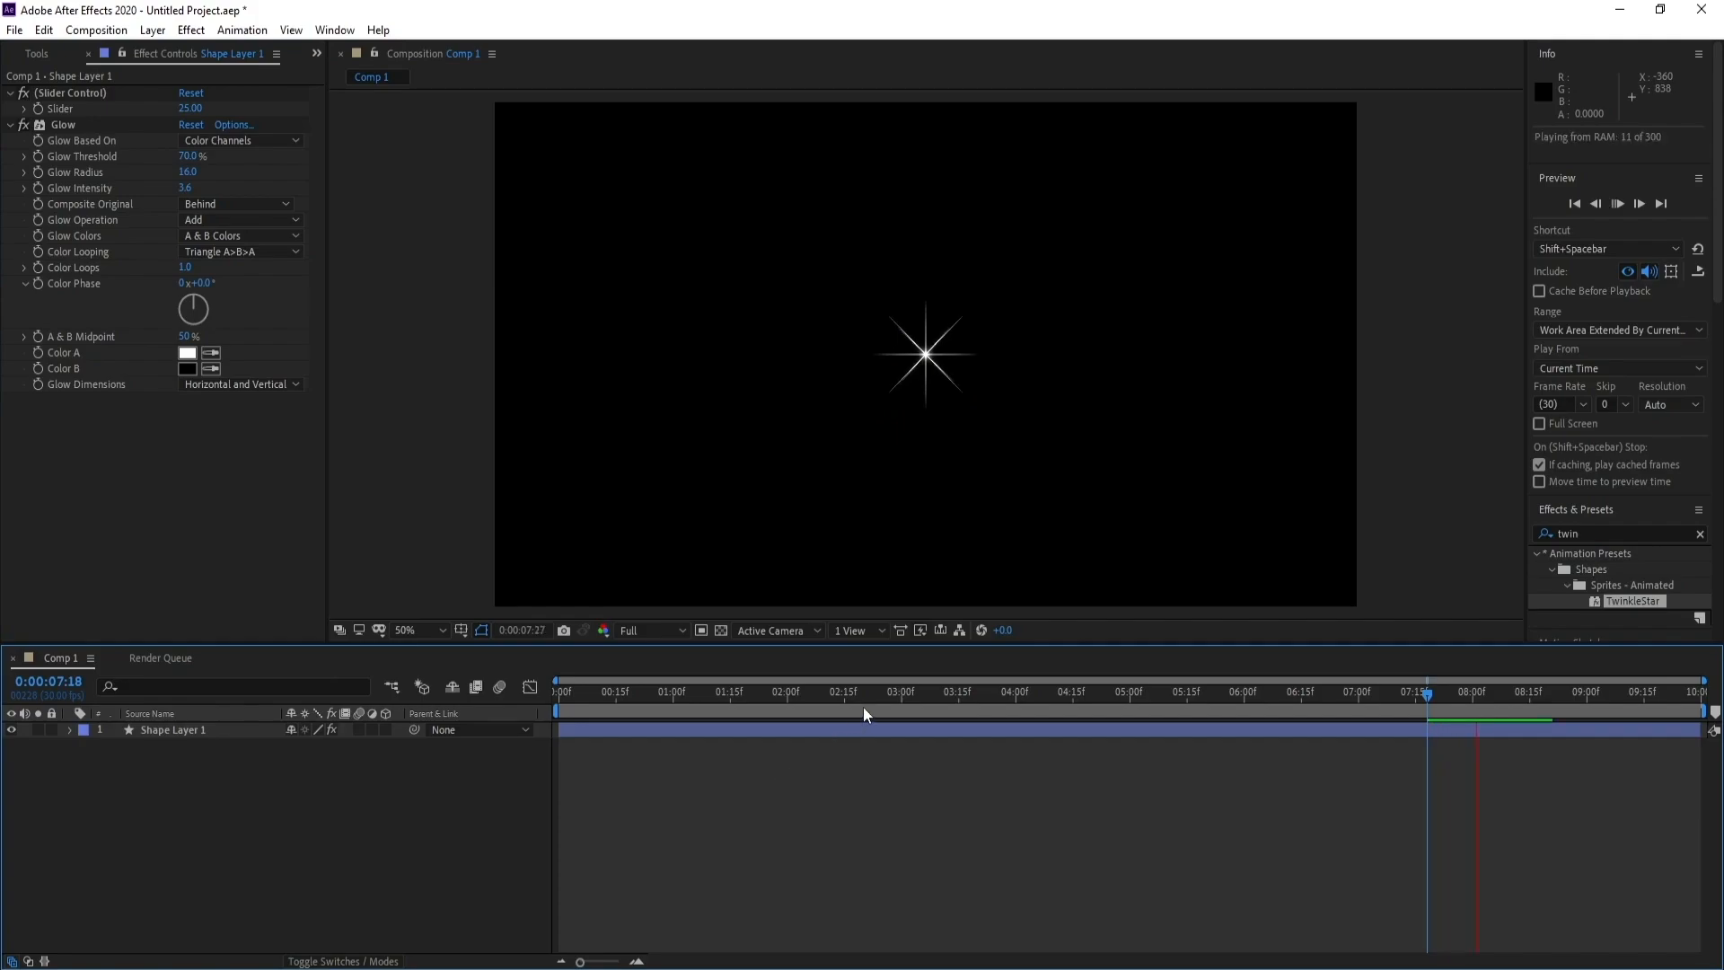
pyautogui.moveTo(842, 688); pyautogui.dragTo(890, 695)
# Change the glow's Color A to light blue 77D4FF and preview the star at 100% magnification
pyautogui.click(187, 352)
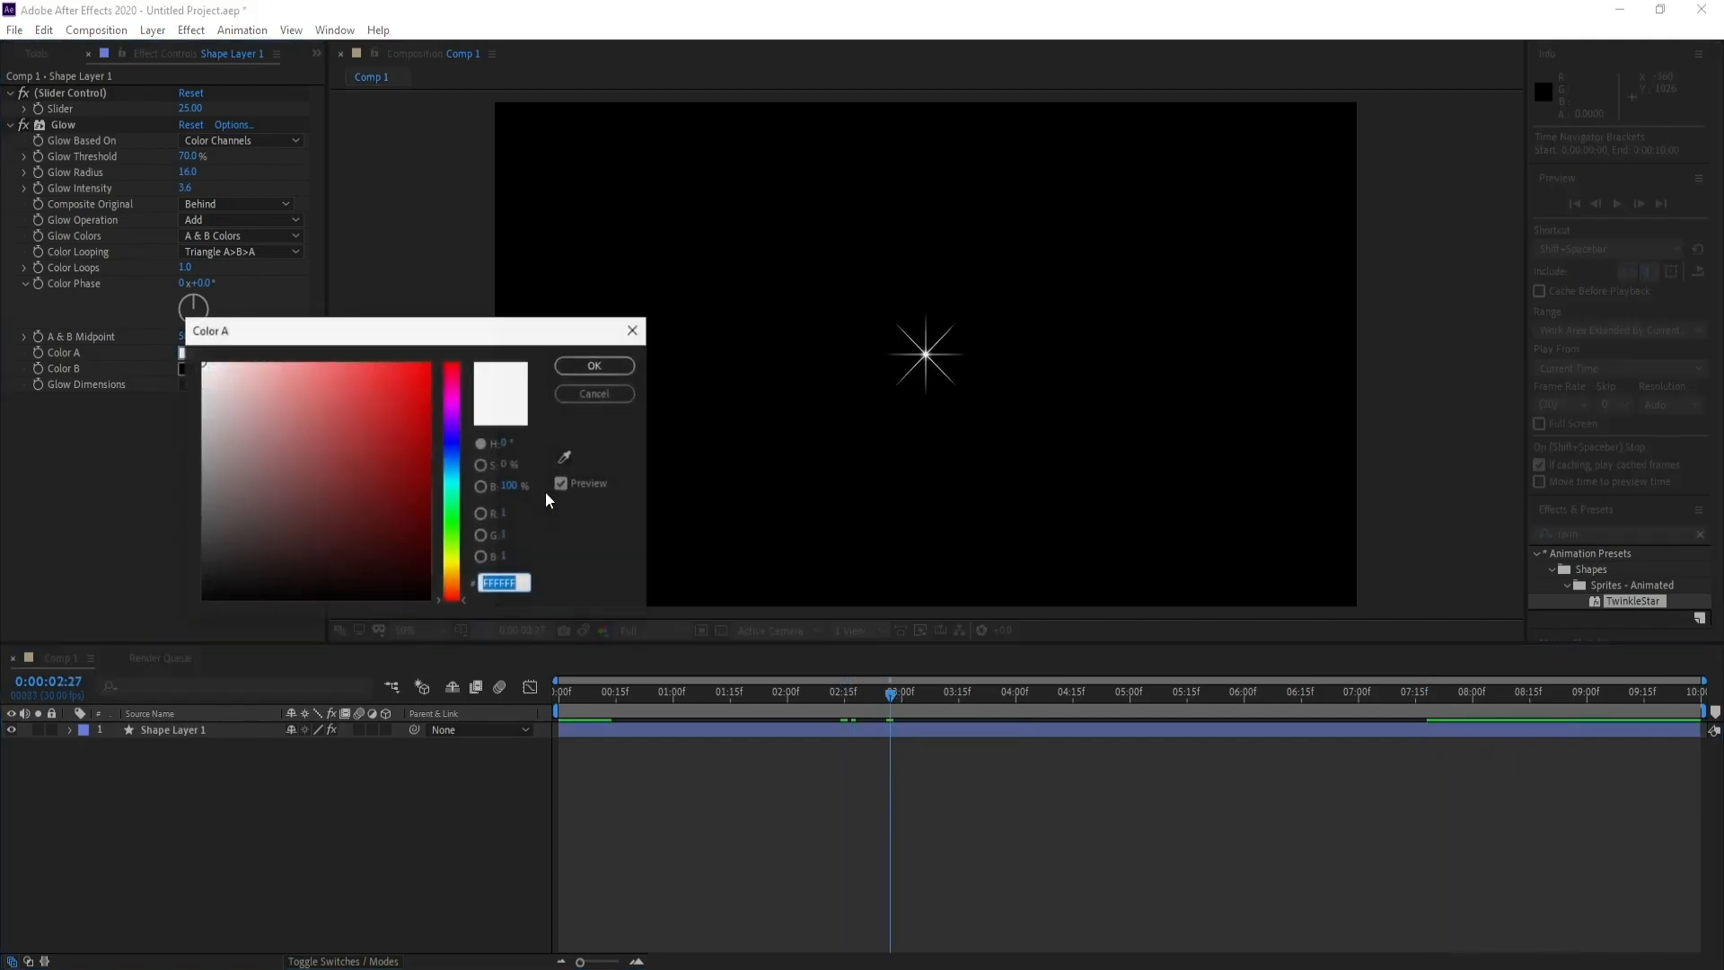
pyautogui.click(452, 482)
pyautogui.click(348, 363)
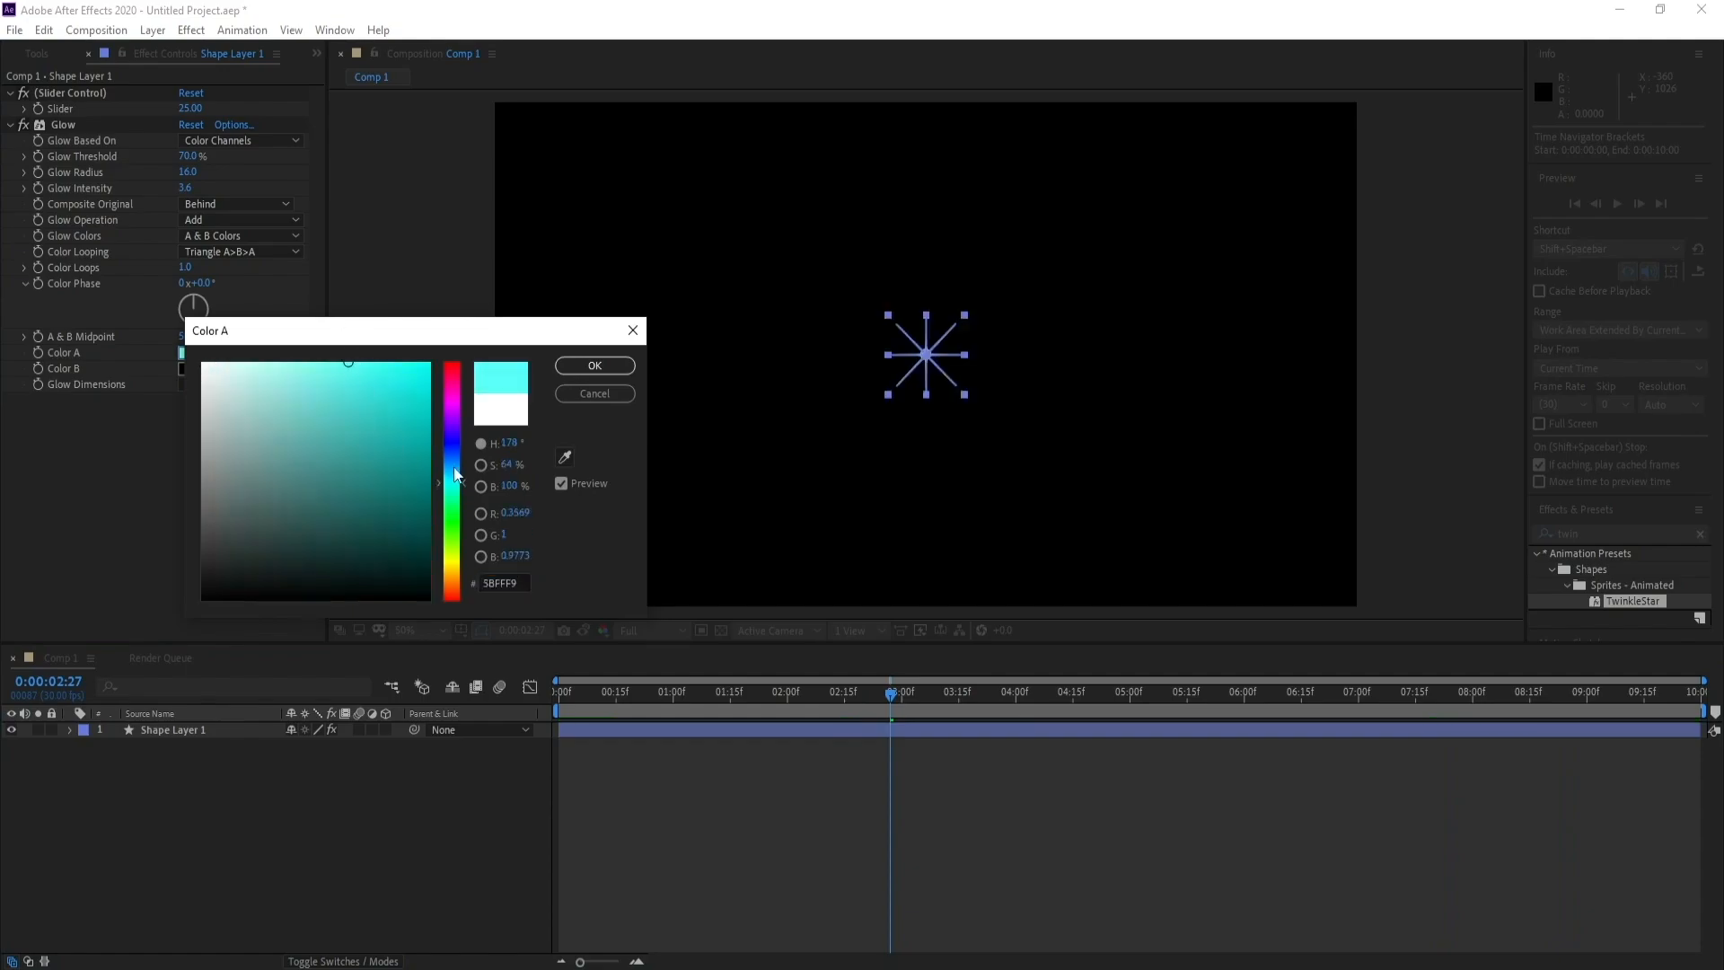
pyautogui.click(456, 467)
pyautogui.click(455, 469)
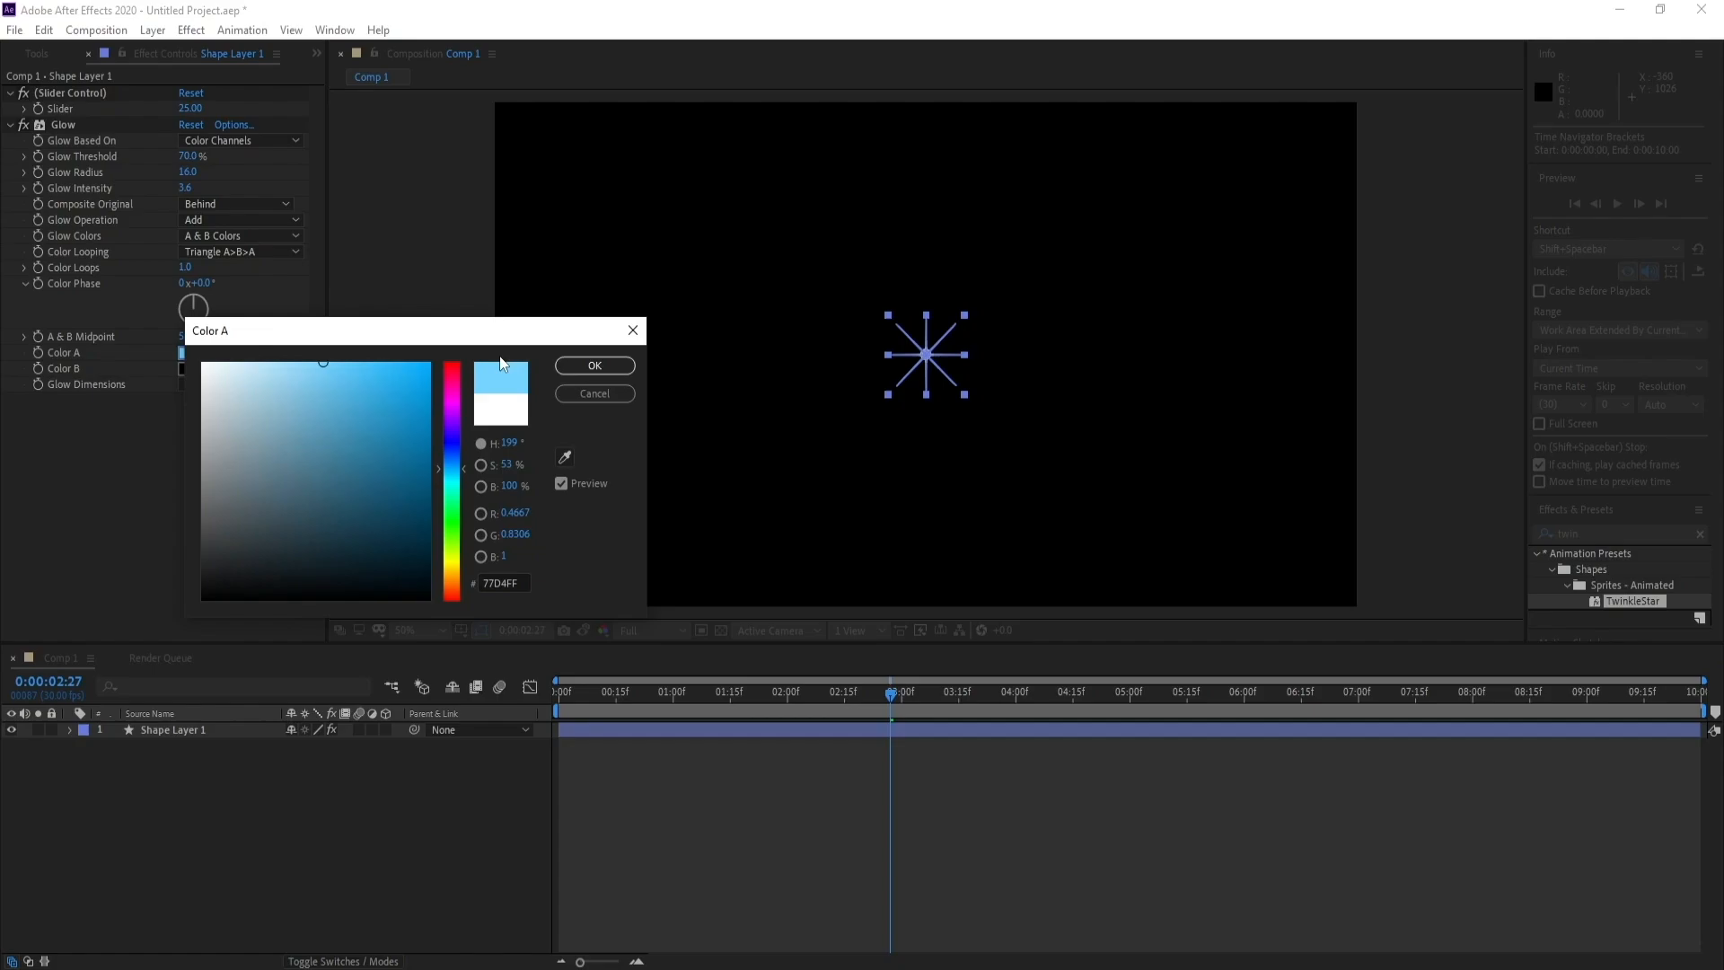
pyautogui.click(595, 366)
pyautogui.press('space')
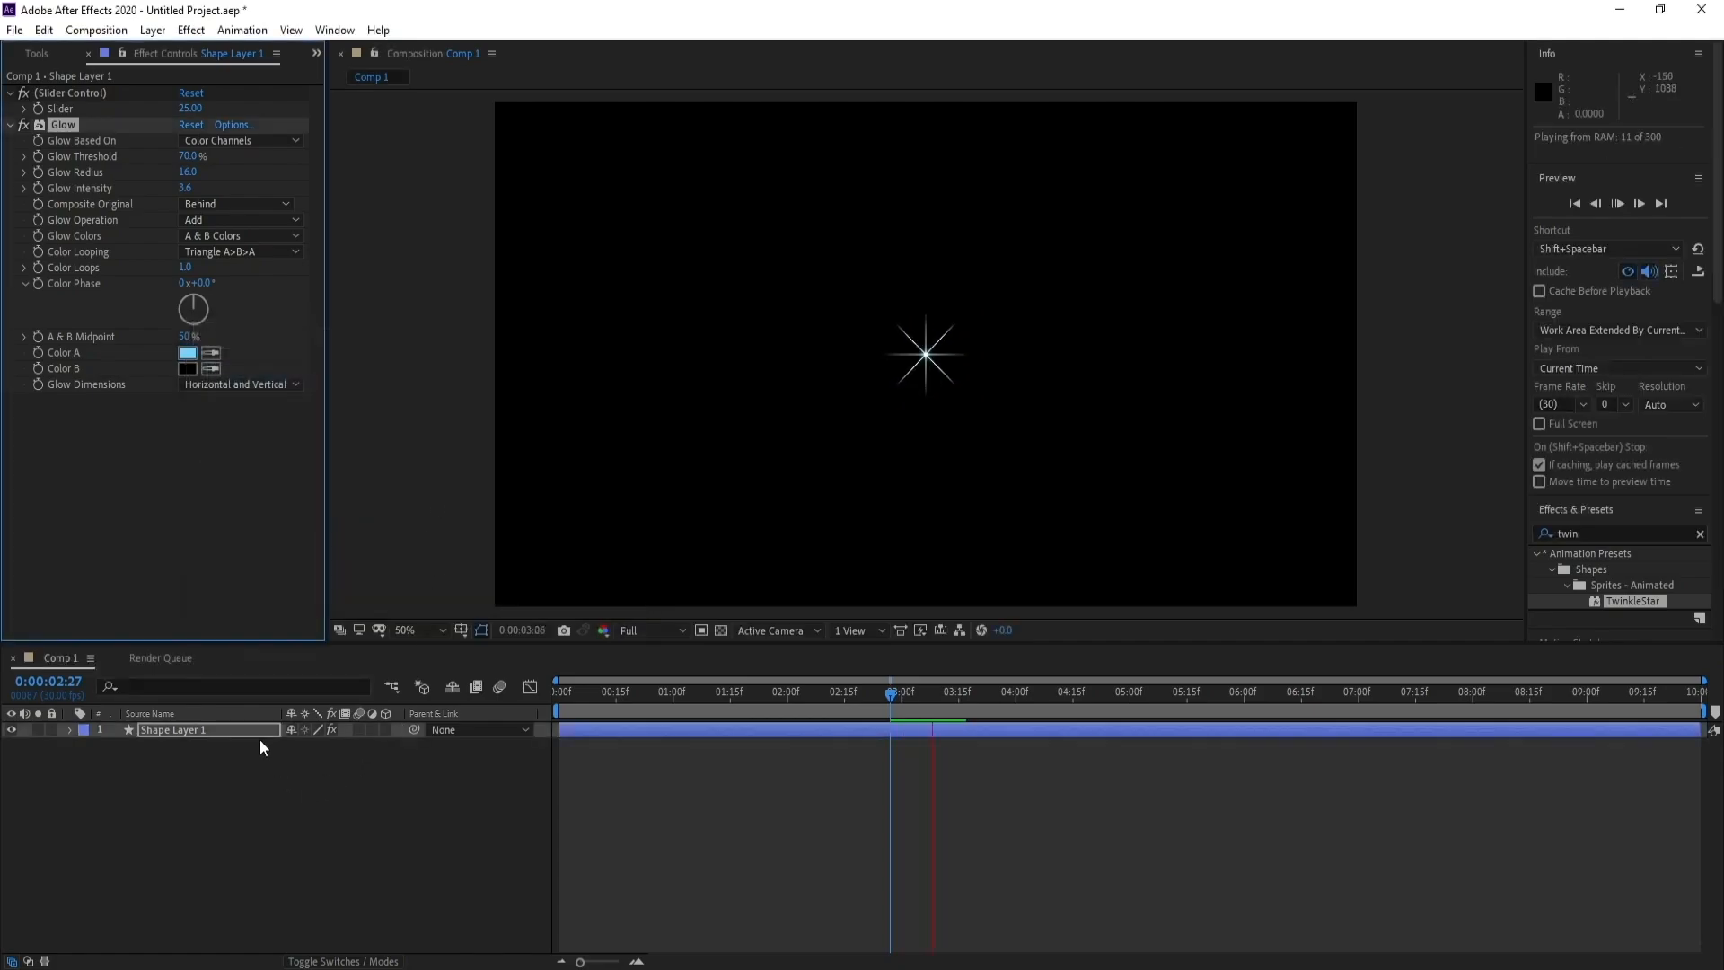
pyautogui.scroll(2, 1092, 385)
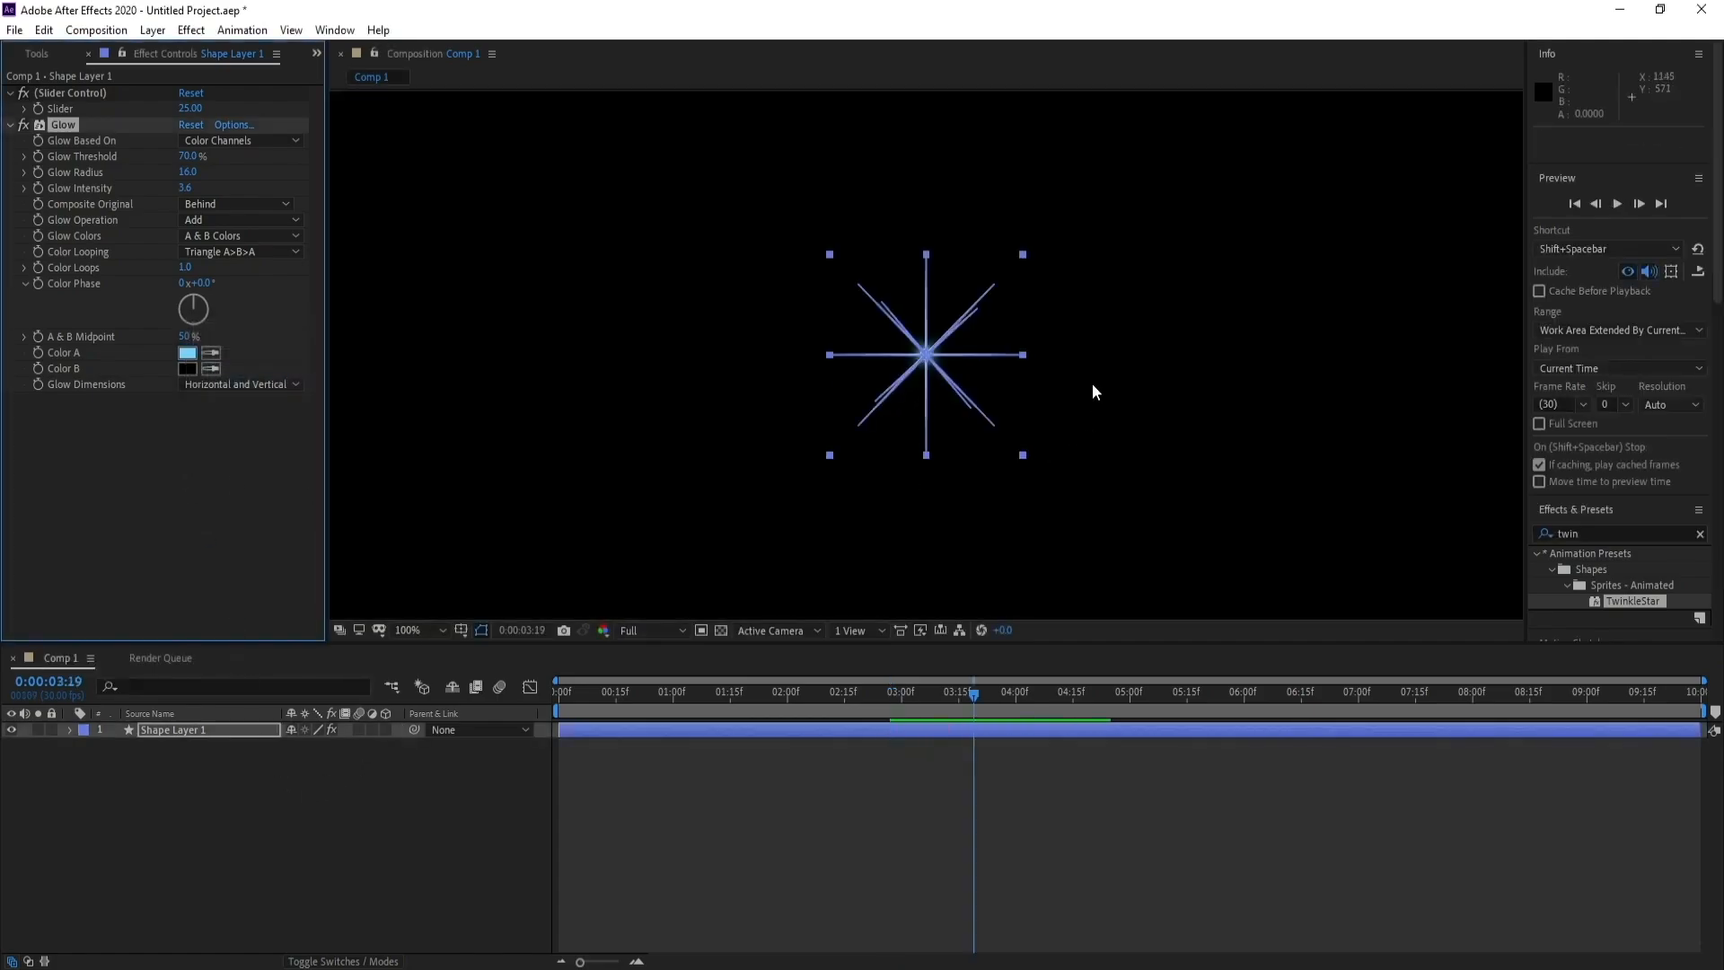
# Change the glow's Color B to light purple DA68FF and preview the animation
pyautogui.click(187, 368)
pyautogui.moveTo(452, 473); pyautogui.dragTo(334, 347)
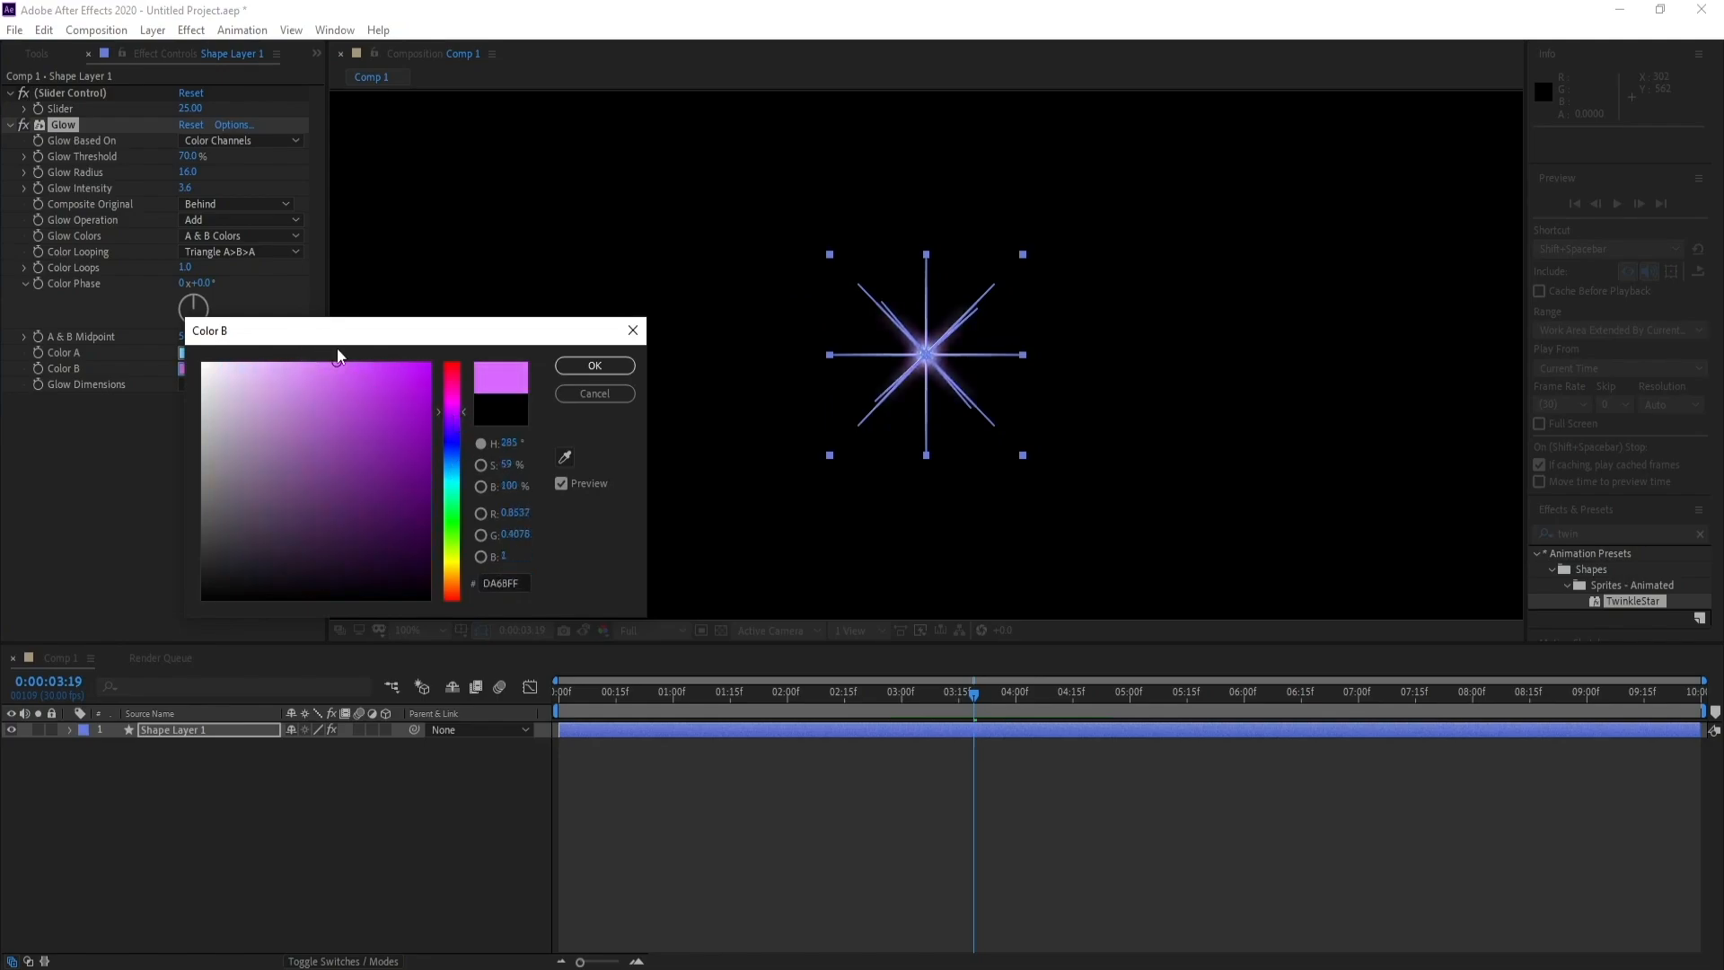
pyautogui.click(569, 364)
pyautogui.press('space')
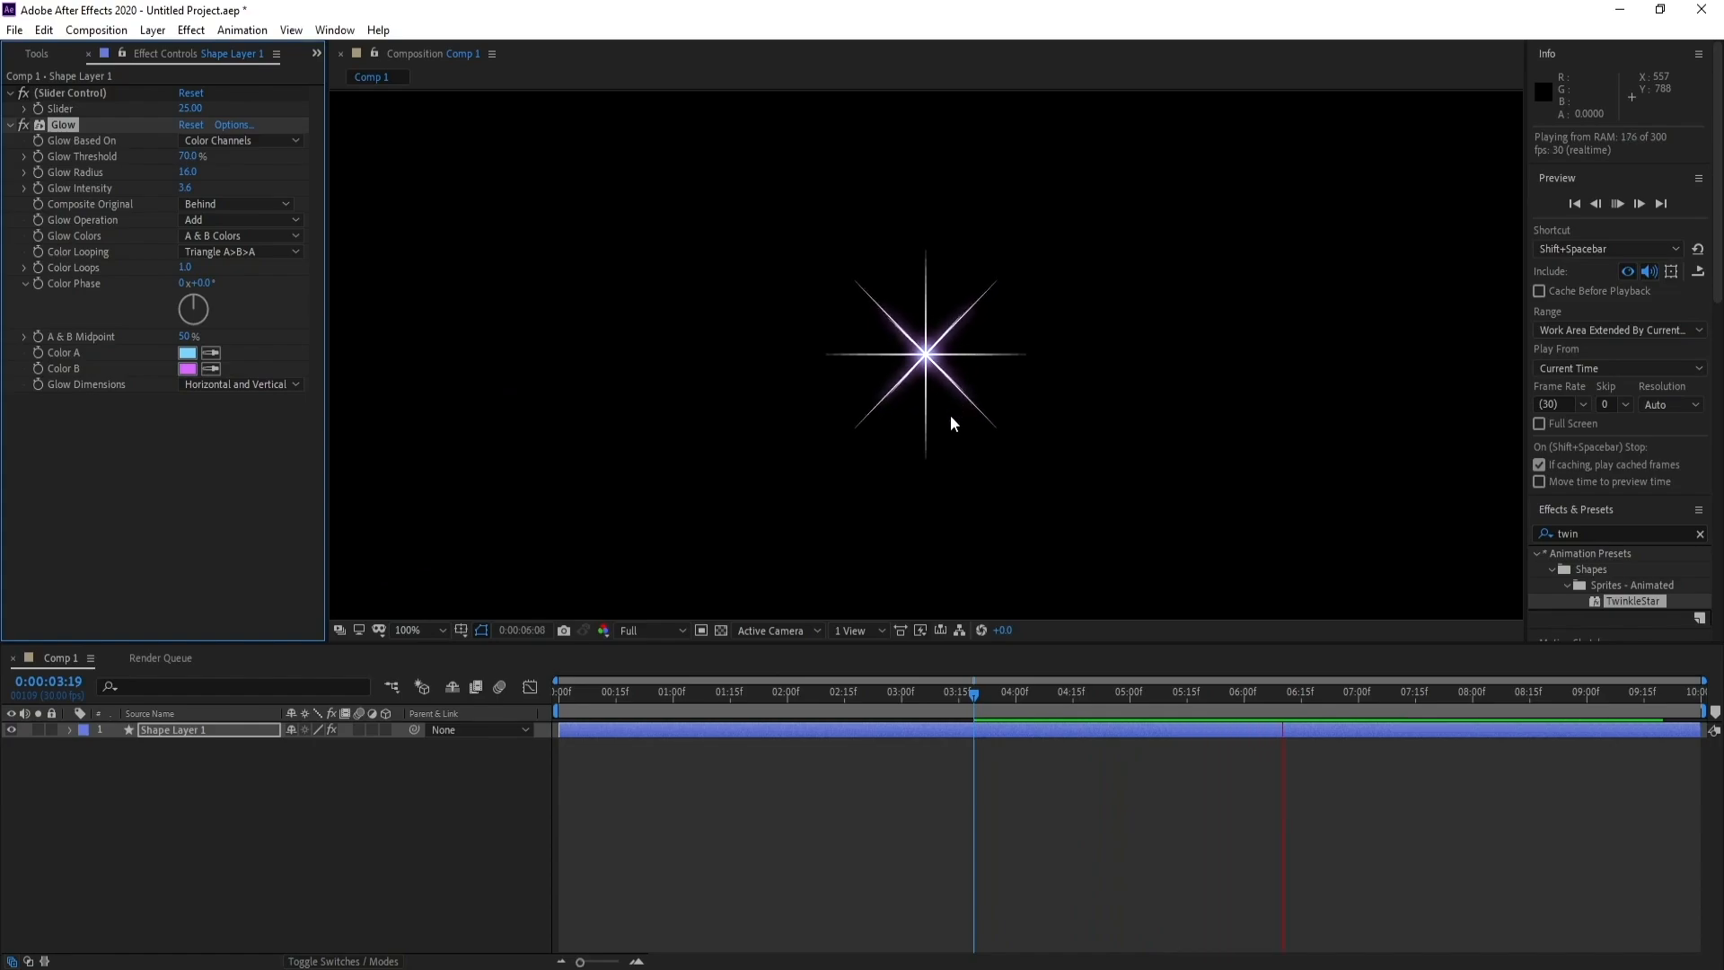
pyautogui.press('space')
# Duplicate the star layer, set the duplicate's Slider to 50, and preview both stars together
pyautogui.click(177, 729)
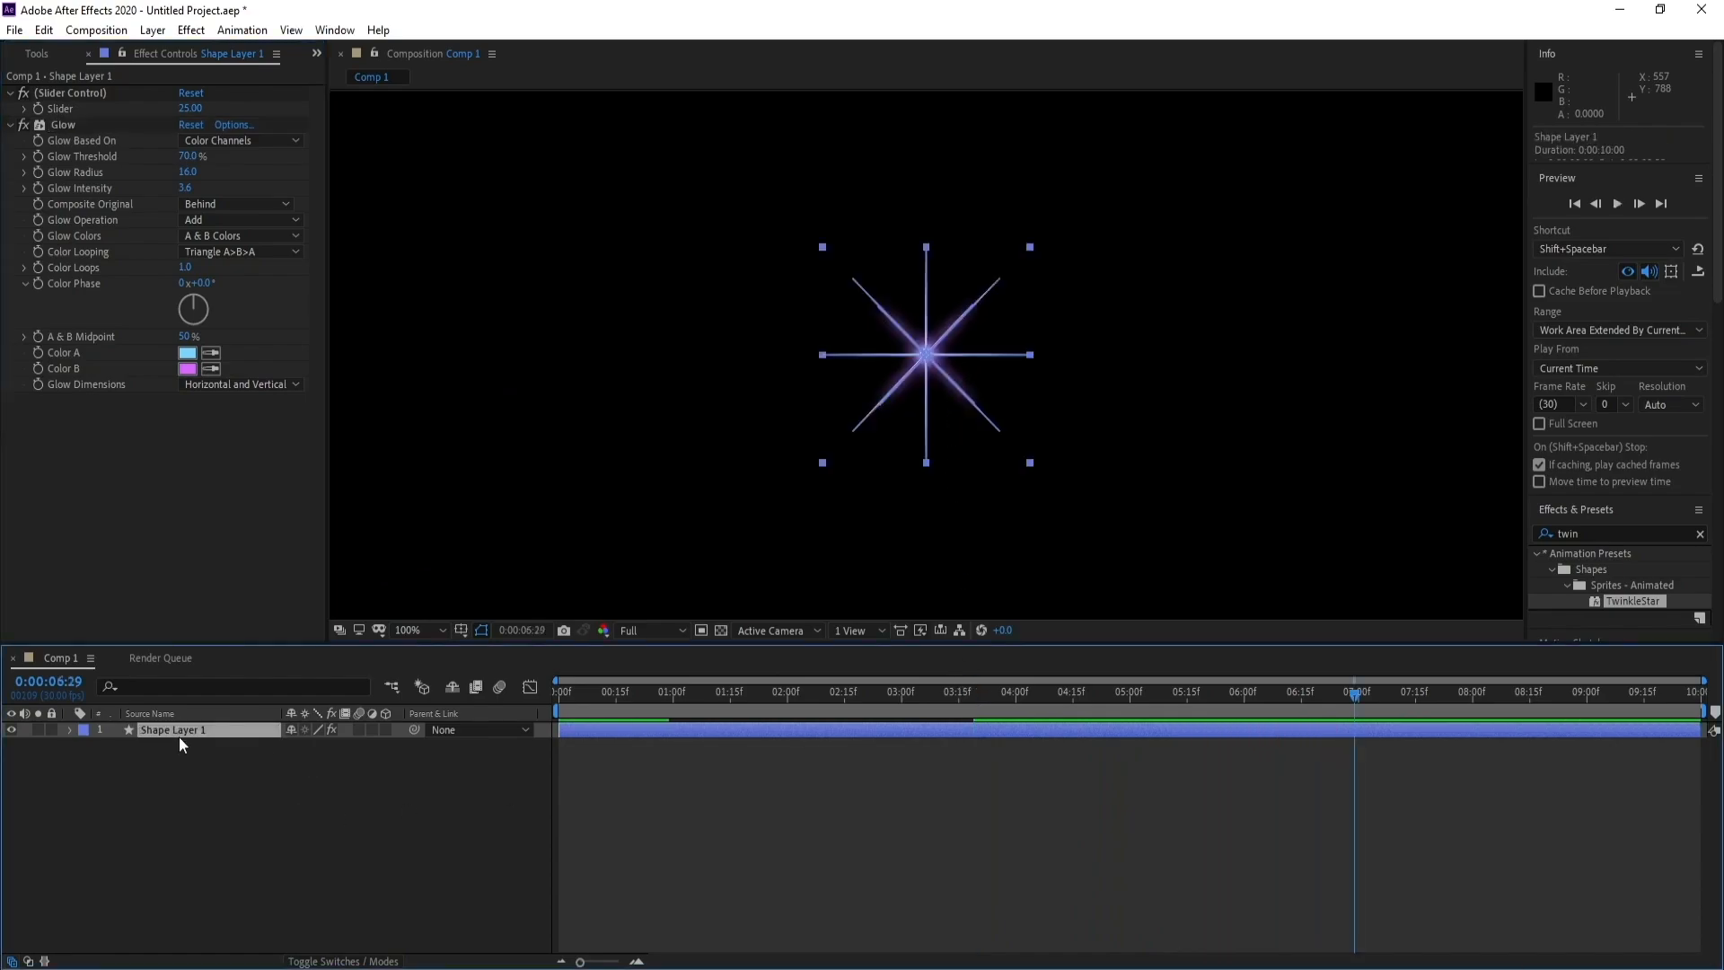
pyautogui.hotkey('ctrl', 'd')
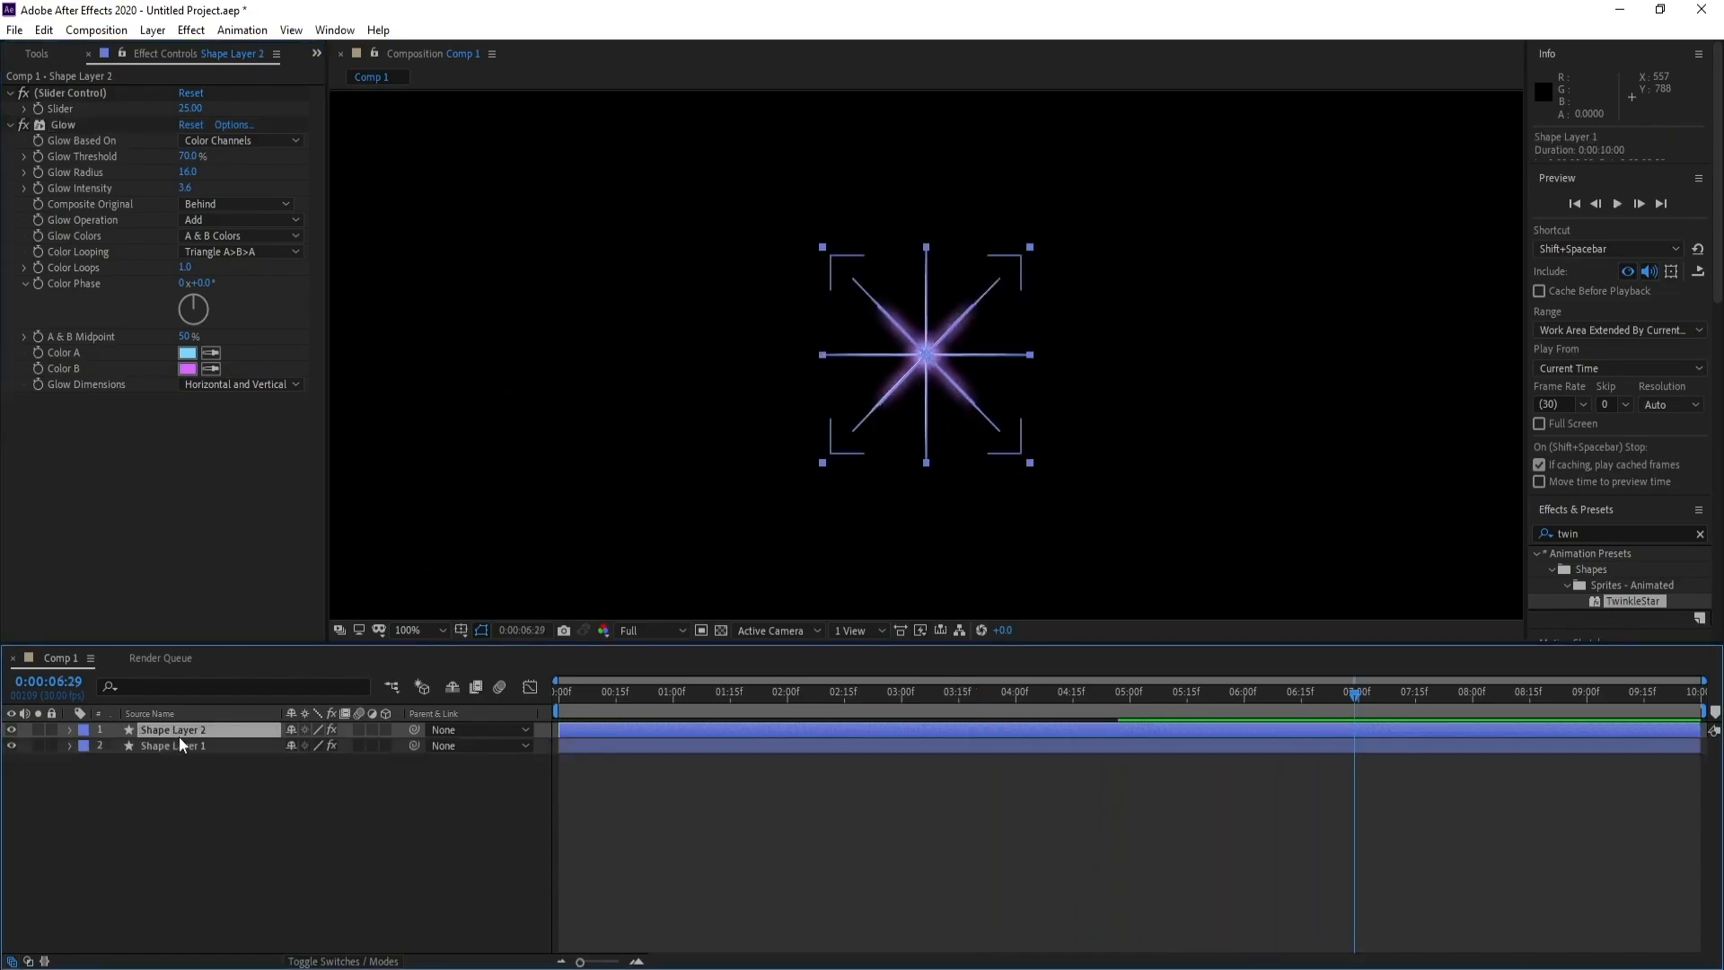
pyautogui.click(190, 109)
pyautogui.write('5')
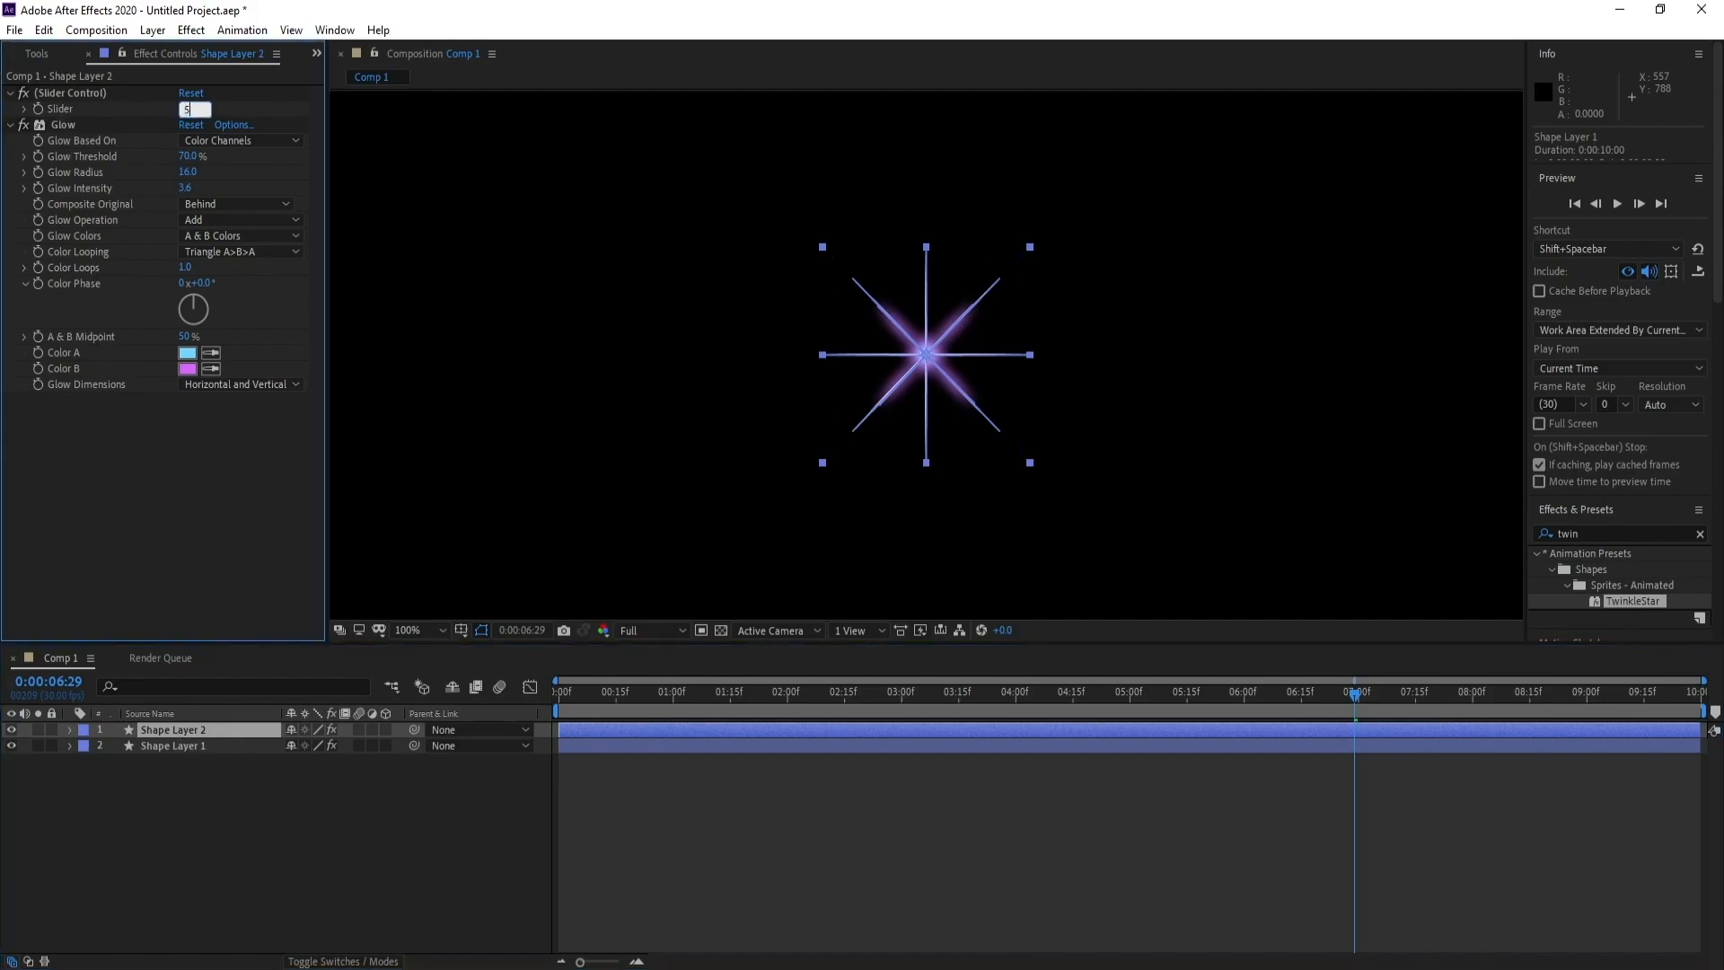
pyautogui.write('0')
pyautogui.press('Return')
pyautogui.click(269, 824)
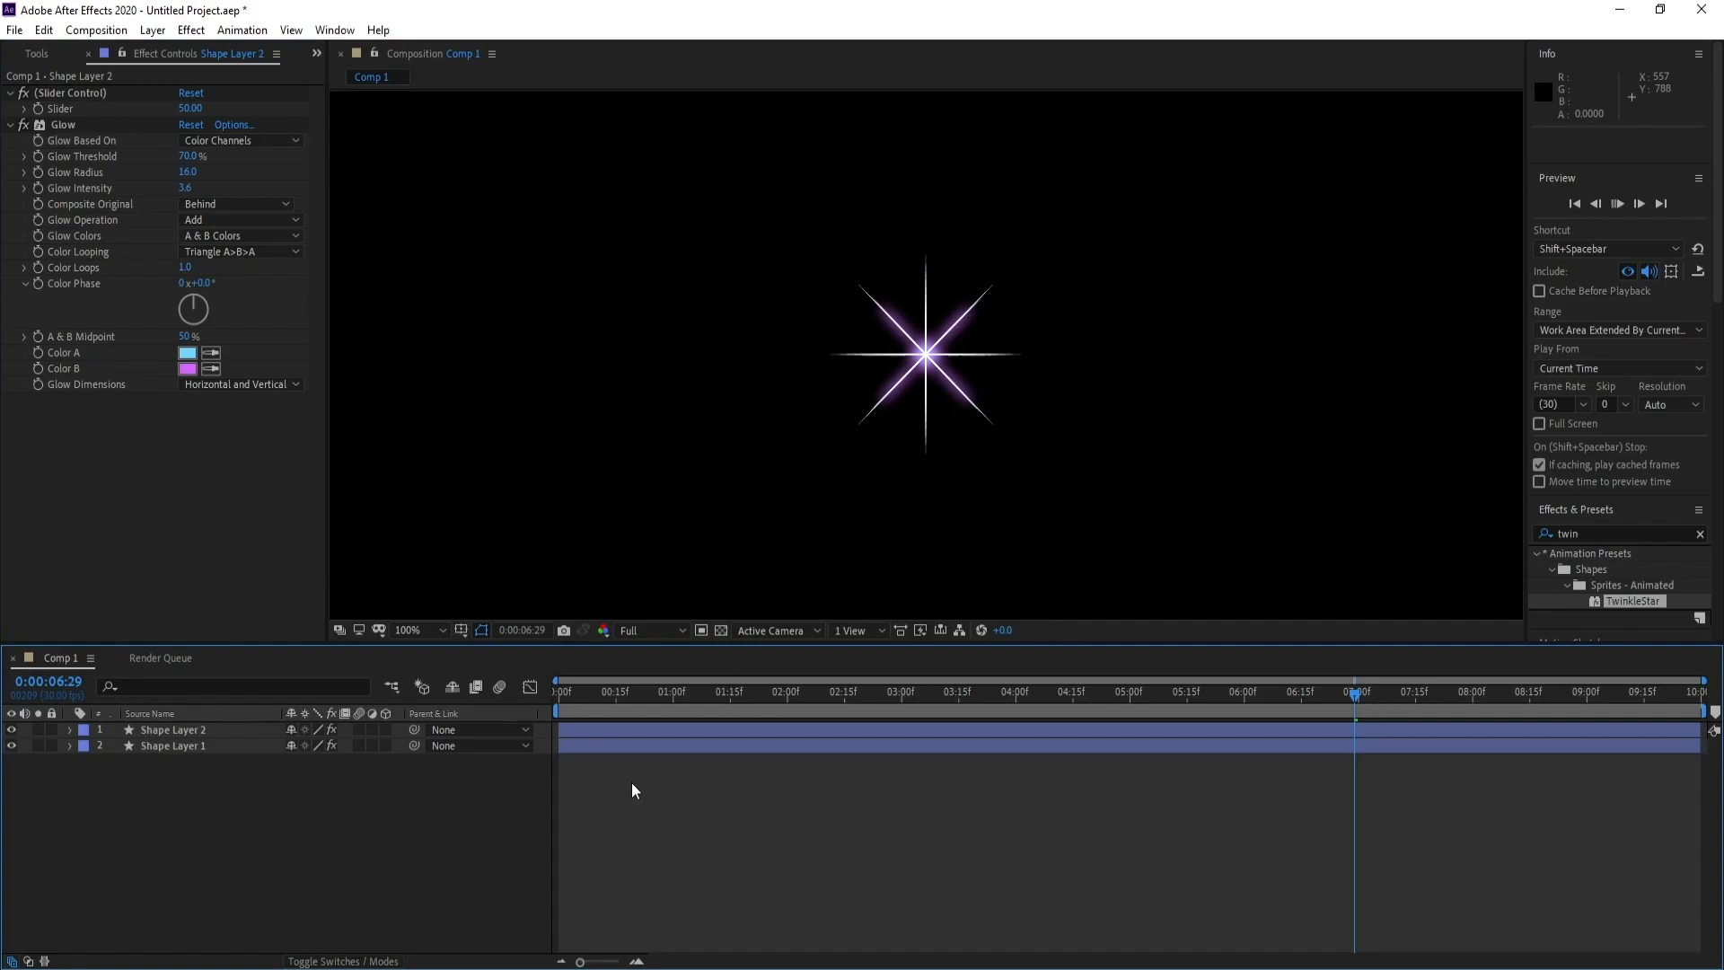
pyautogui.press('space')
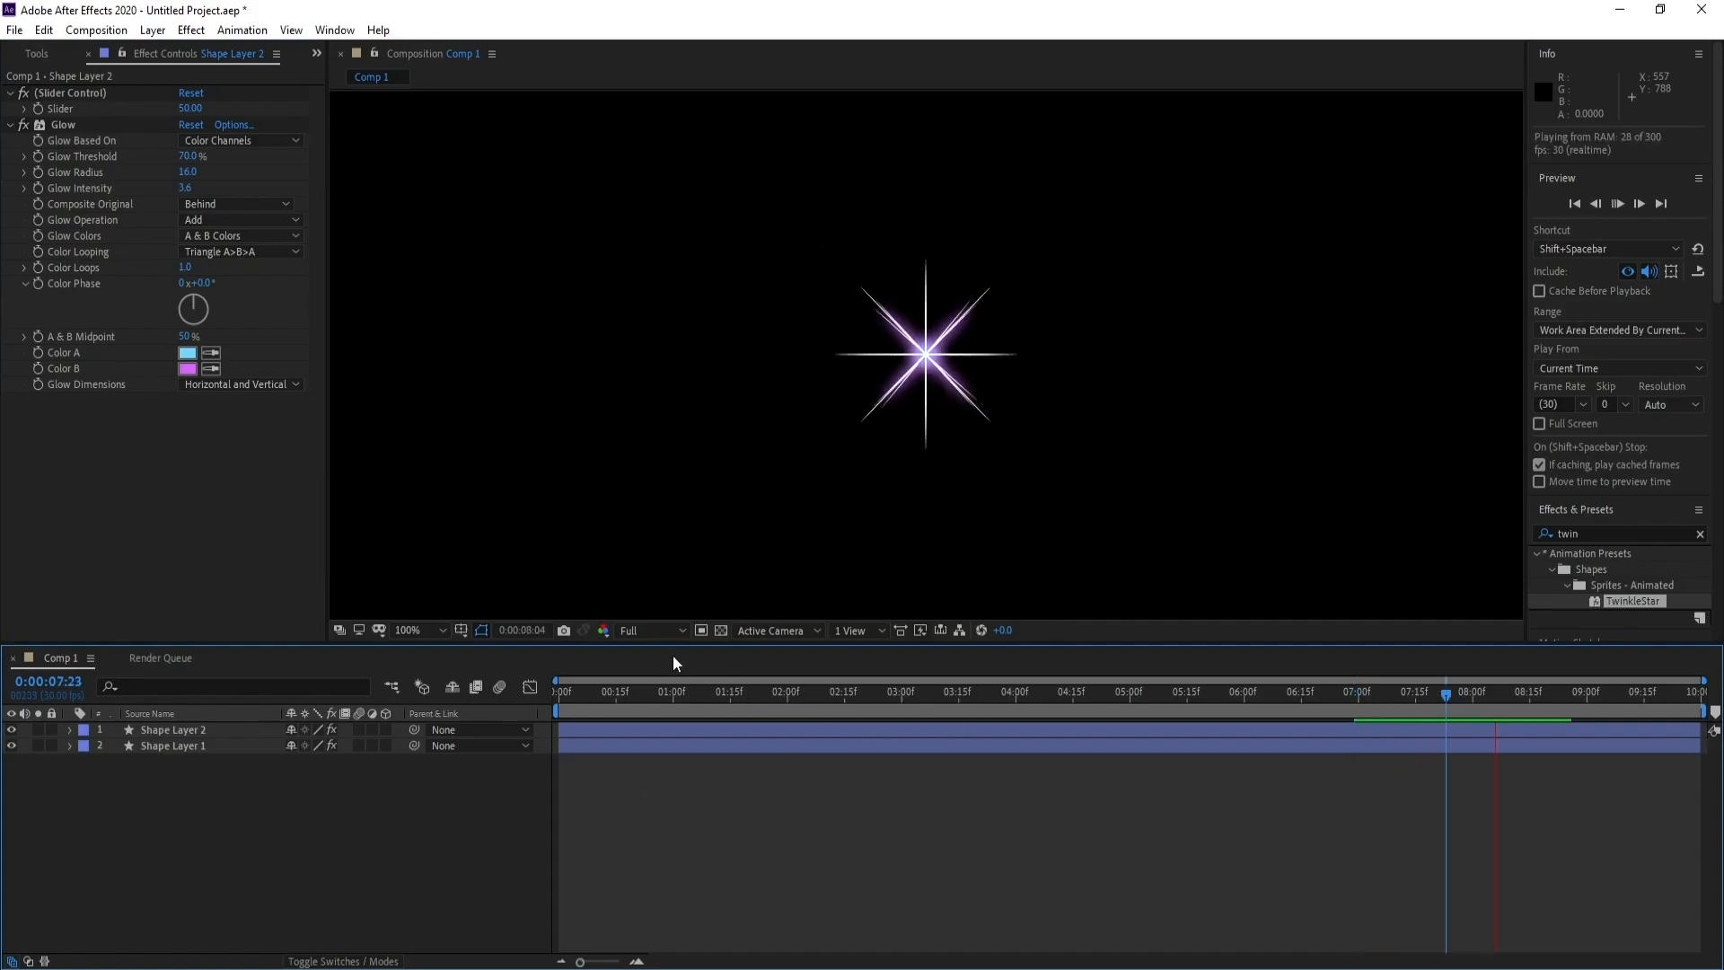
pyautogui.press('space')
# Raise the duplicate star's Glow Threshold to 84.1% and preview the animation from 0:00:01:07
pyautogui.moveTo(186, 156)
pyautogui.mouseDown()
pyautogui.moveTo(153, 167)
pyautogui.moveTo(205, 174)
pyautogui.mouseUp()
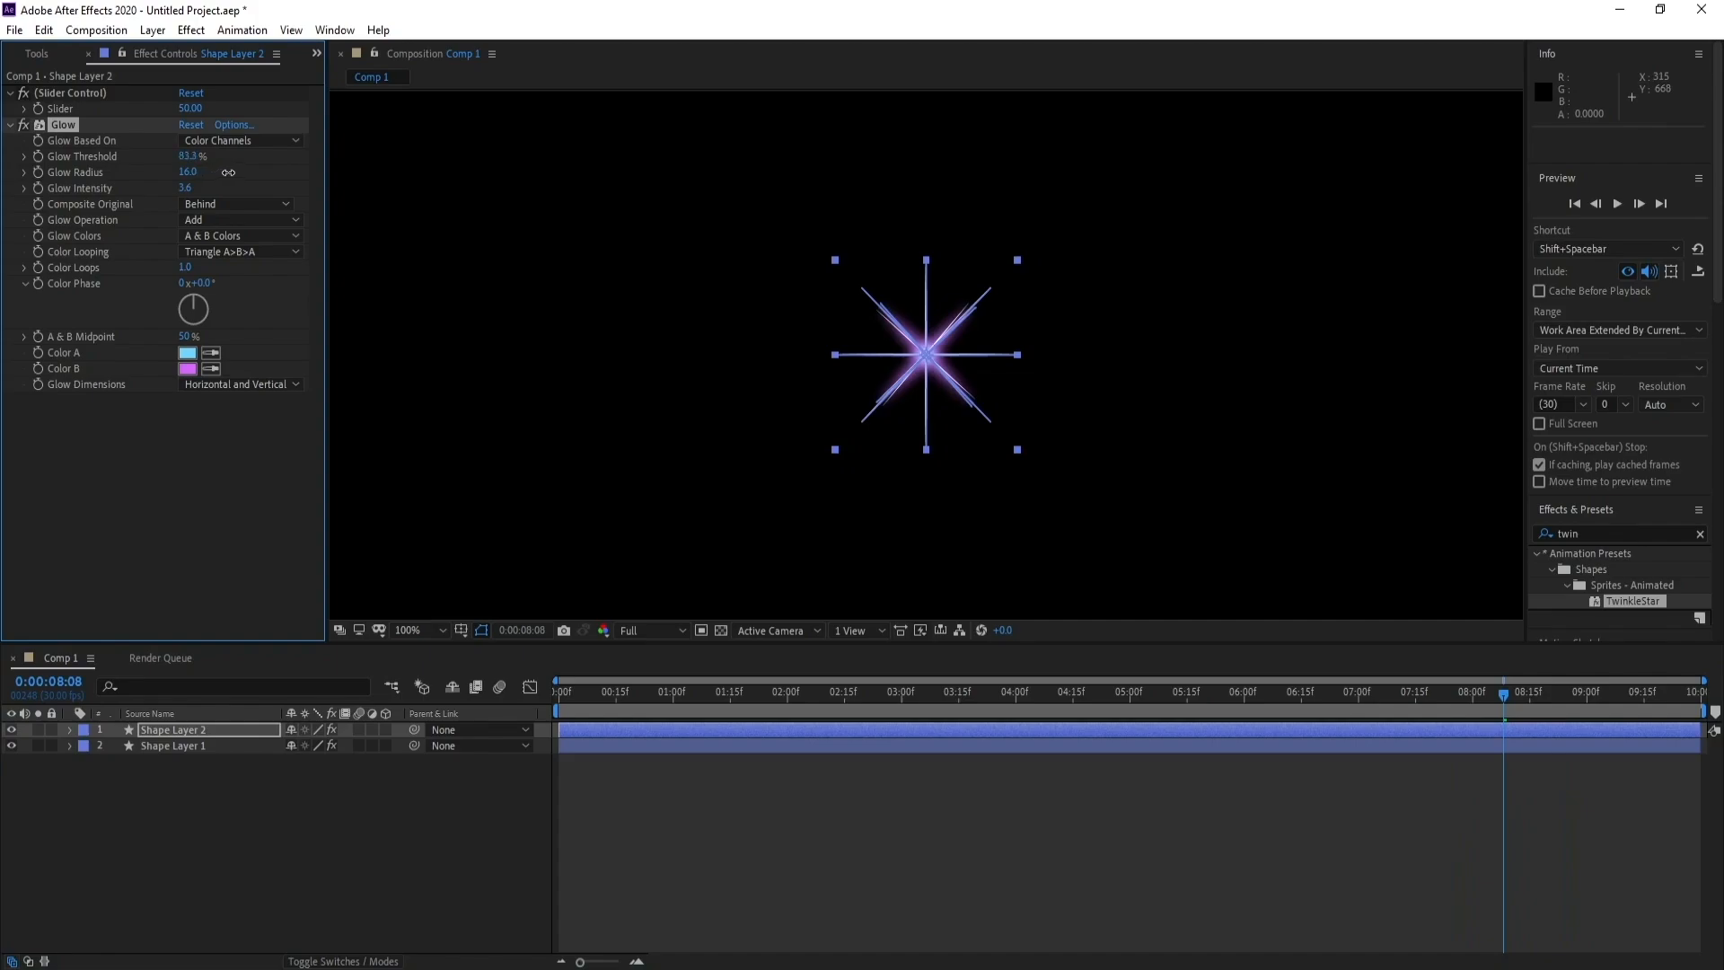
pyautogui.click(218, 757)
pyautogui.press('space')
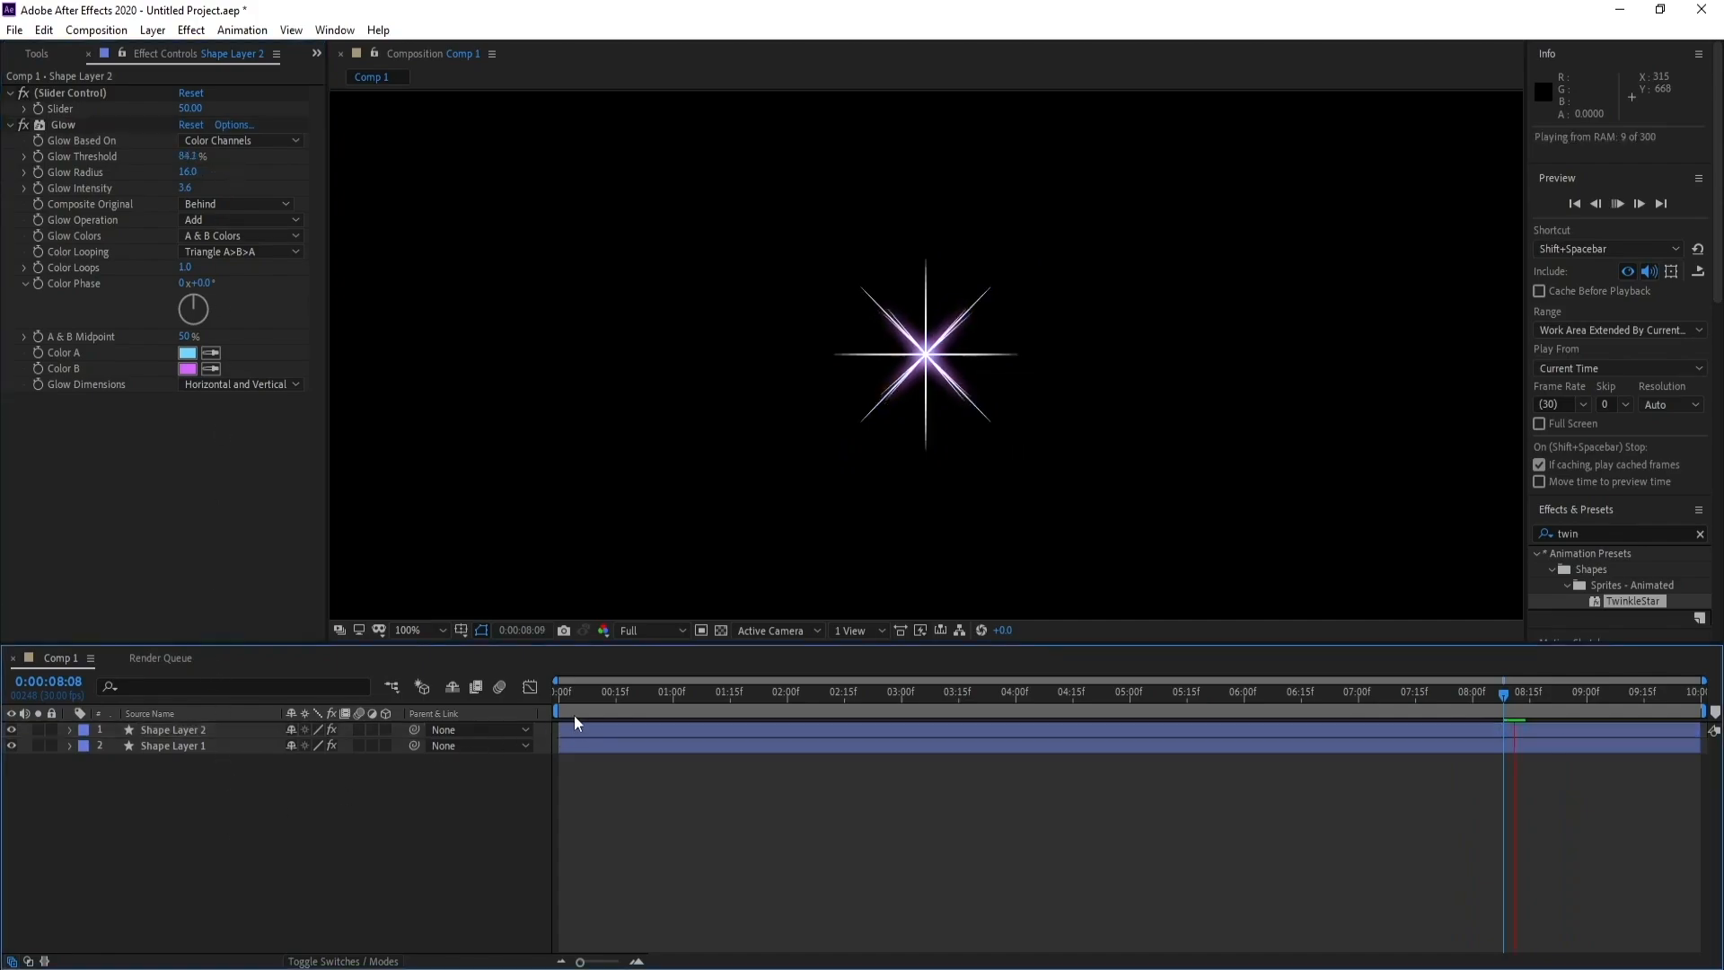
pyautogui.click(697, 706)
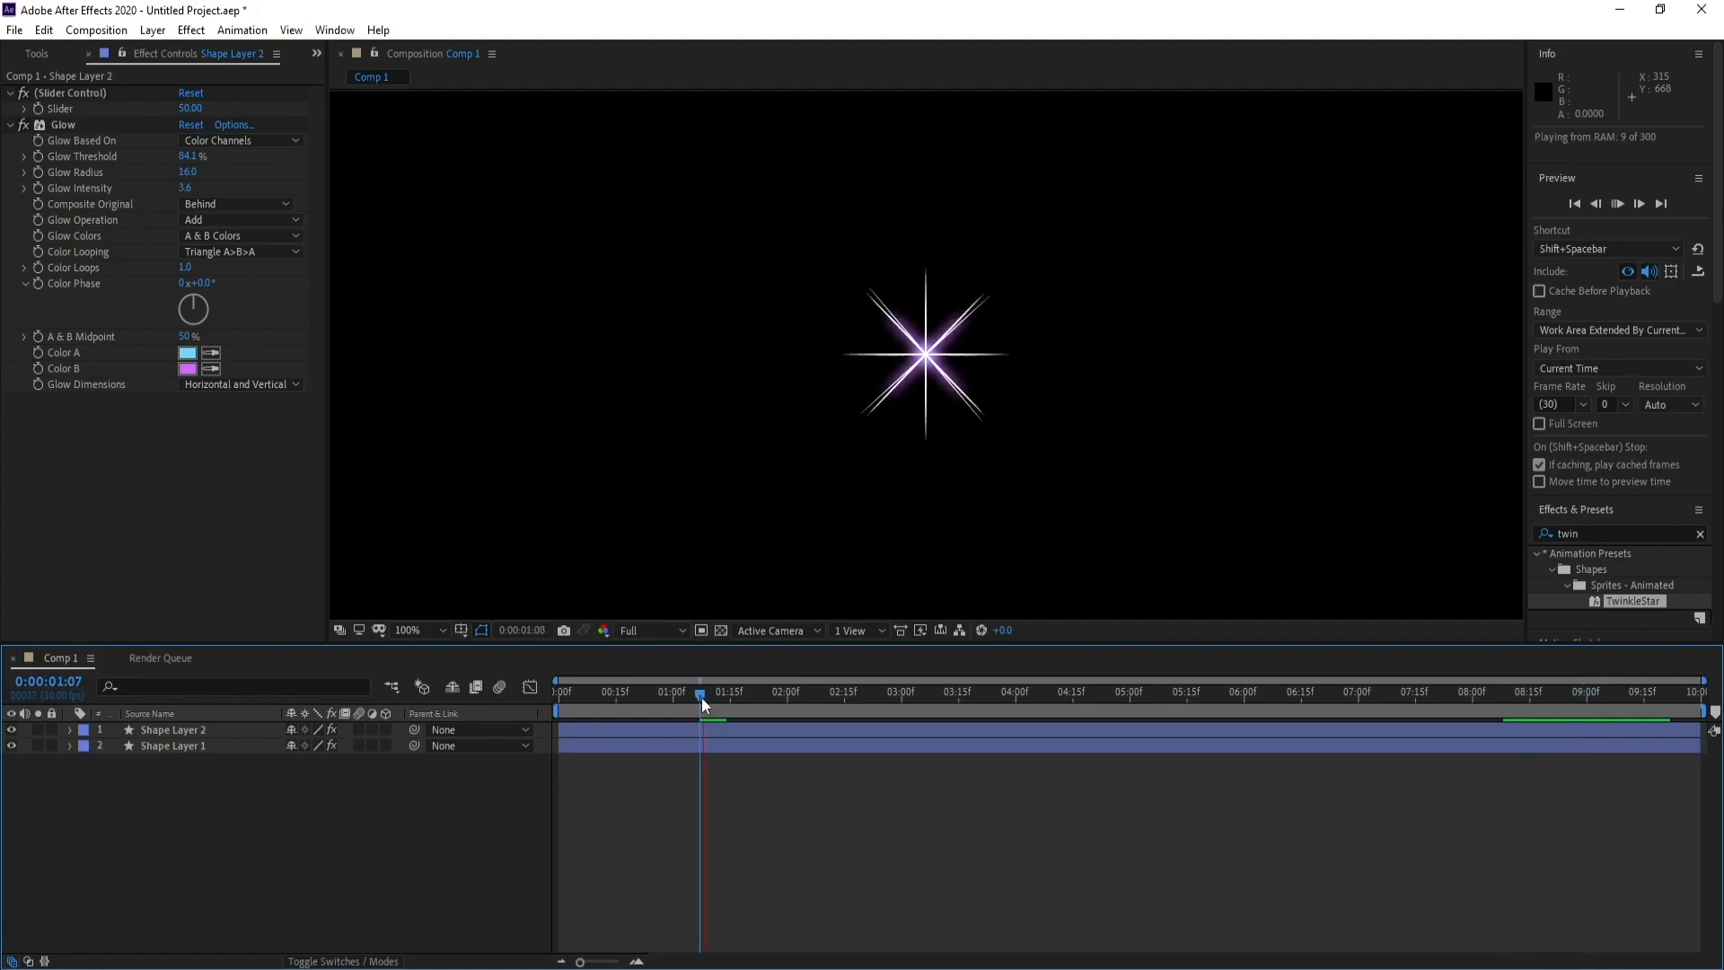
pyautogui.press('space')
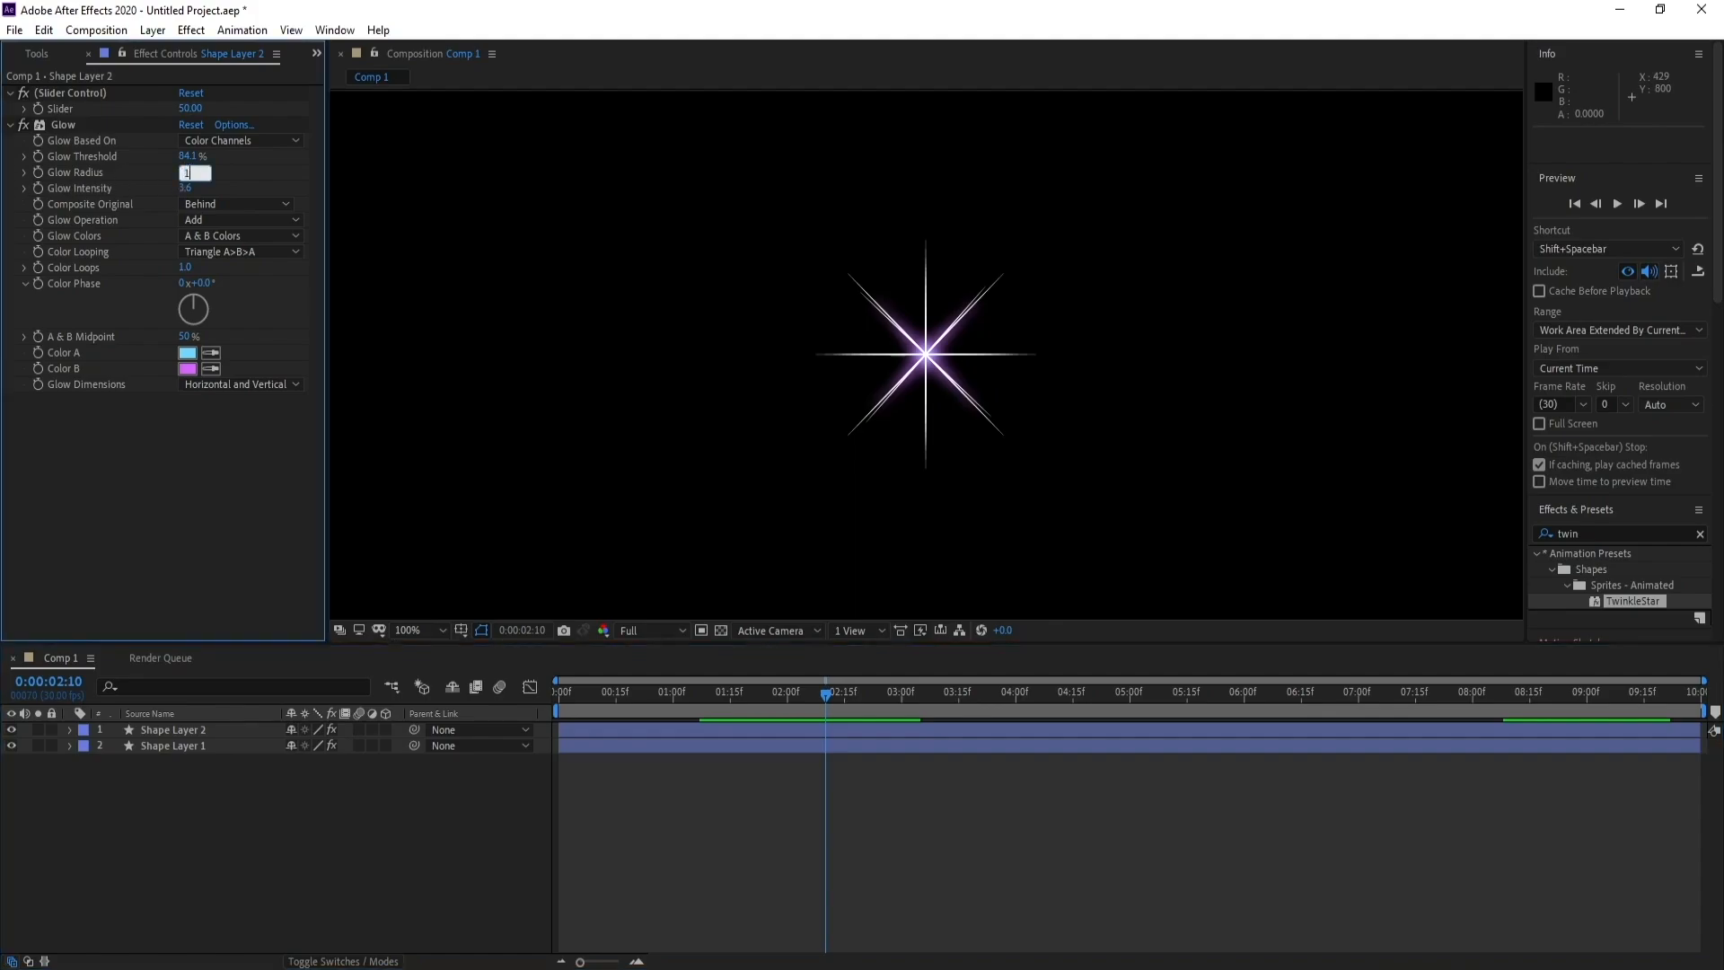
# Set the duplicate star's Glow Radius to 10 and preview the animation
pyautogui.click(188, 172)
pyautogui.click(880, 731)
pyautogui.press('space')
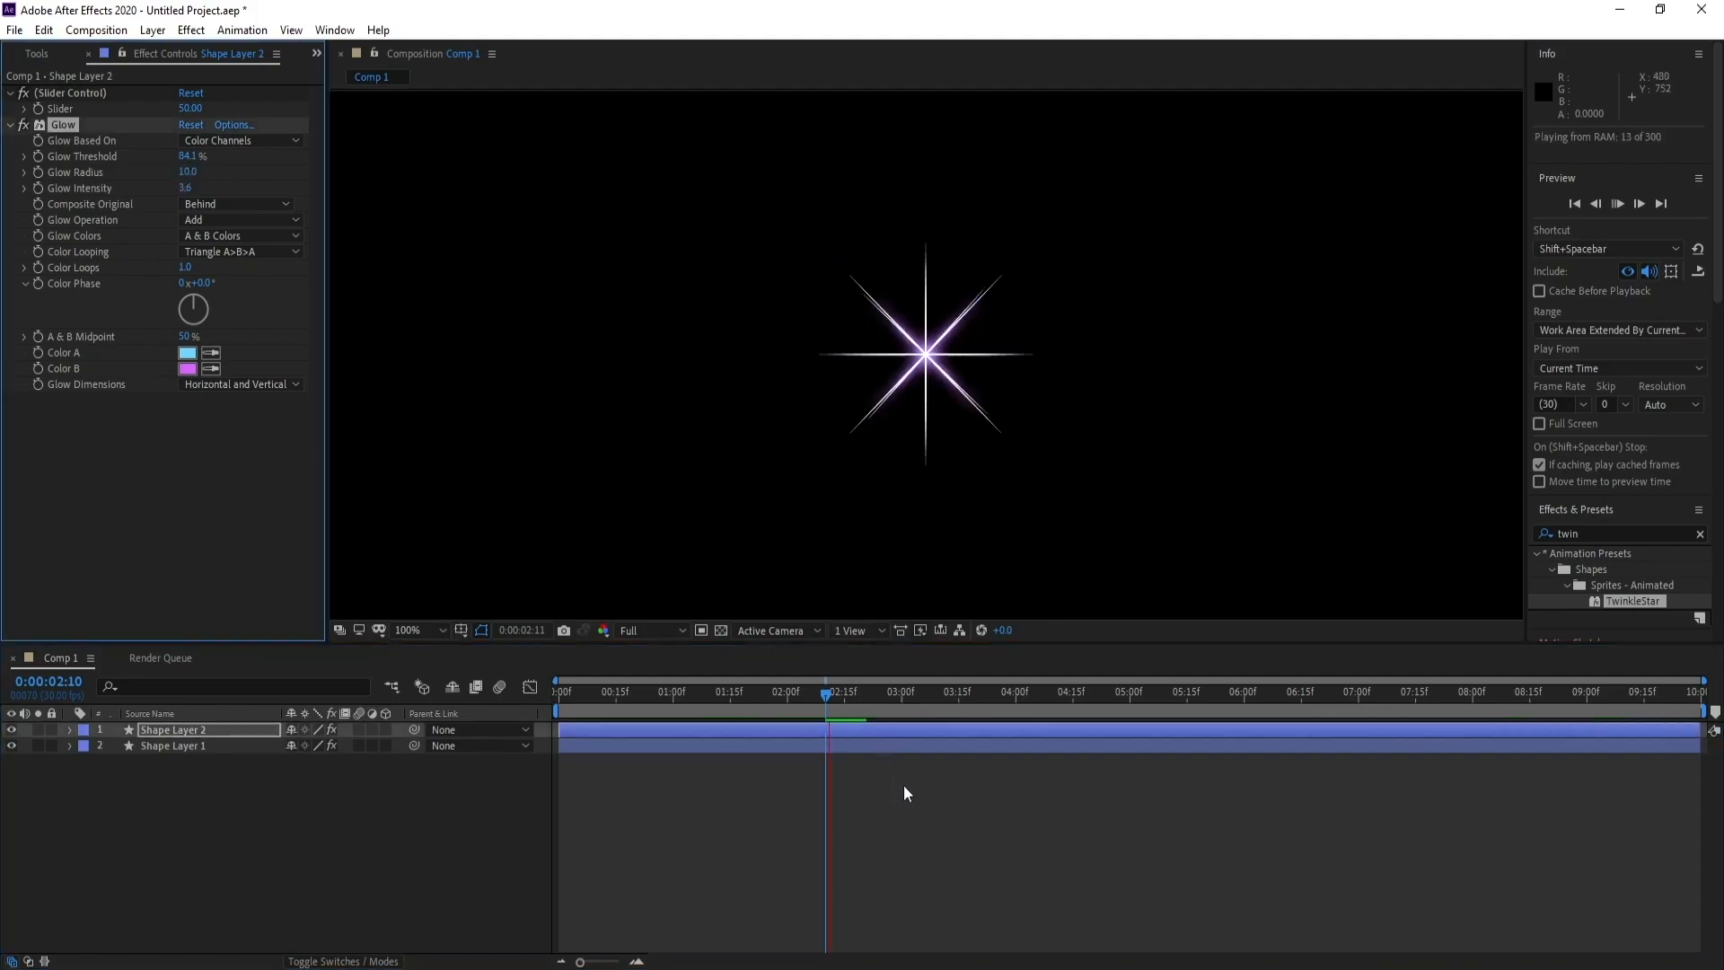
pyautogui.press('space')
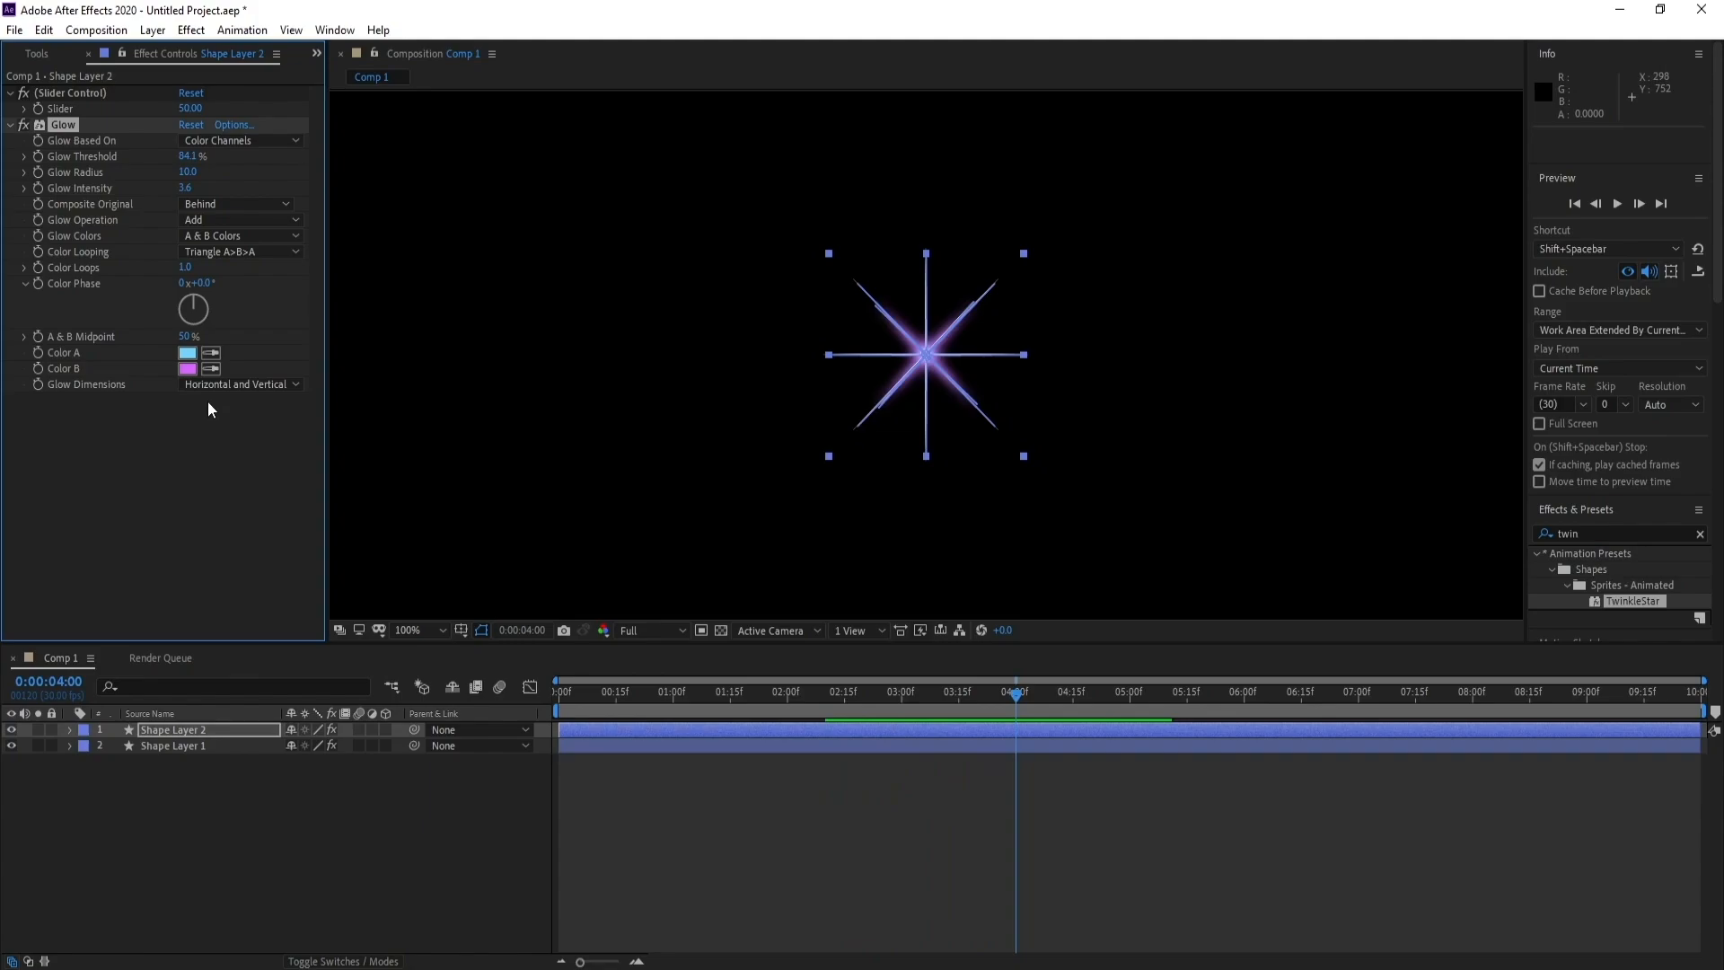
# Change the duplicate star's glow Color B to darker purple AE31D7 and preview the composition at 50% magnification
pyautogui.click(187, 369)
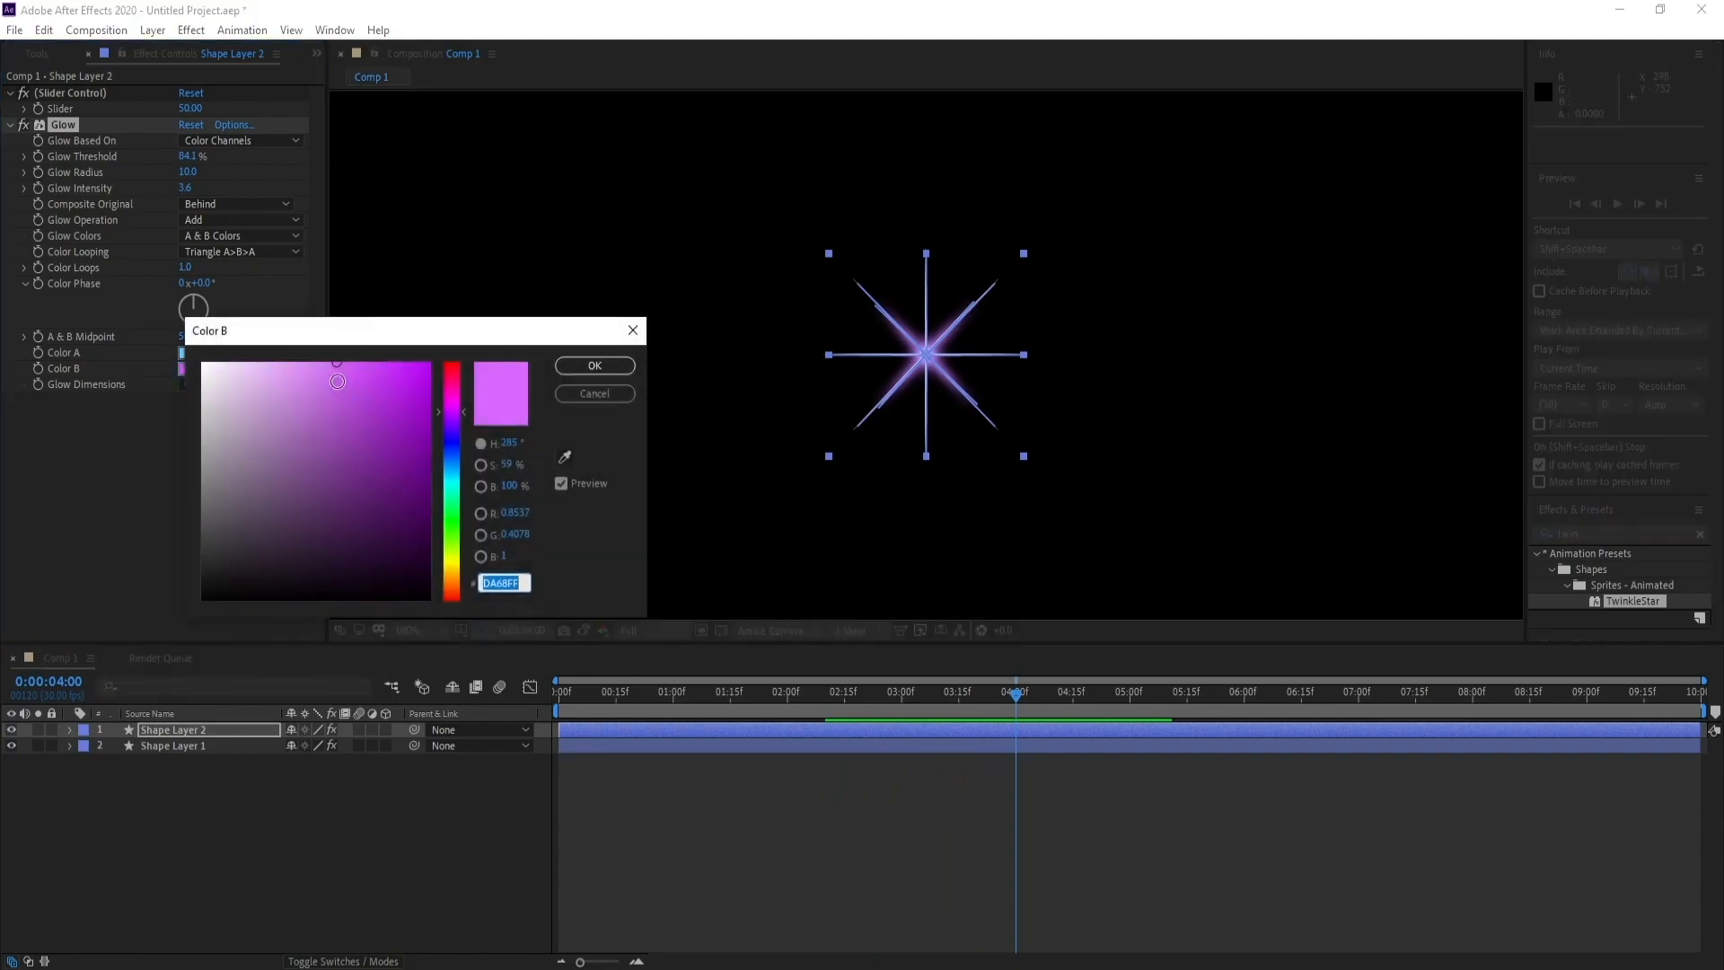
pyautogui.click(357, 381)
pyautogui.moveTo(358, 382); pyautogui.dragTo(377, 398)
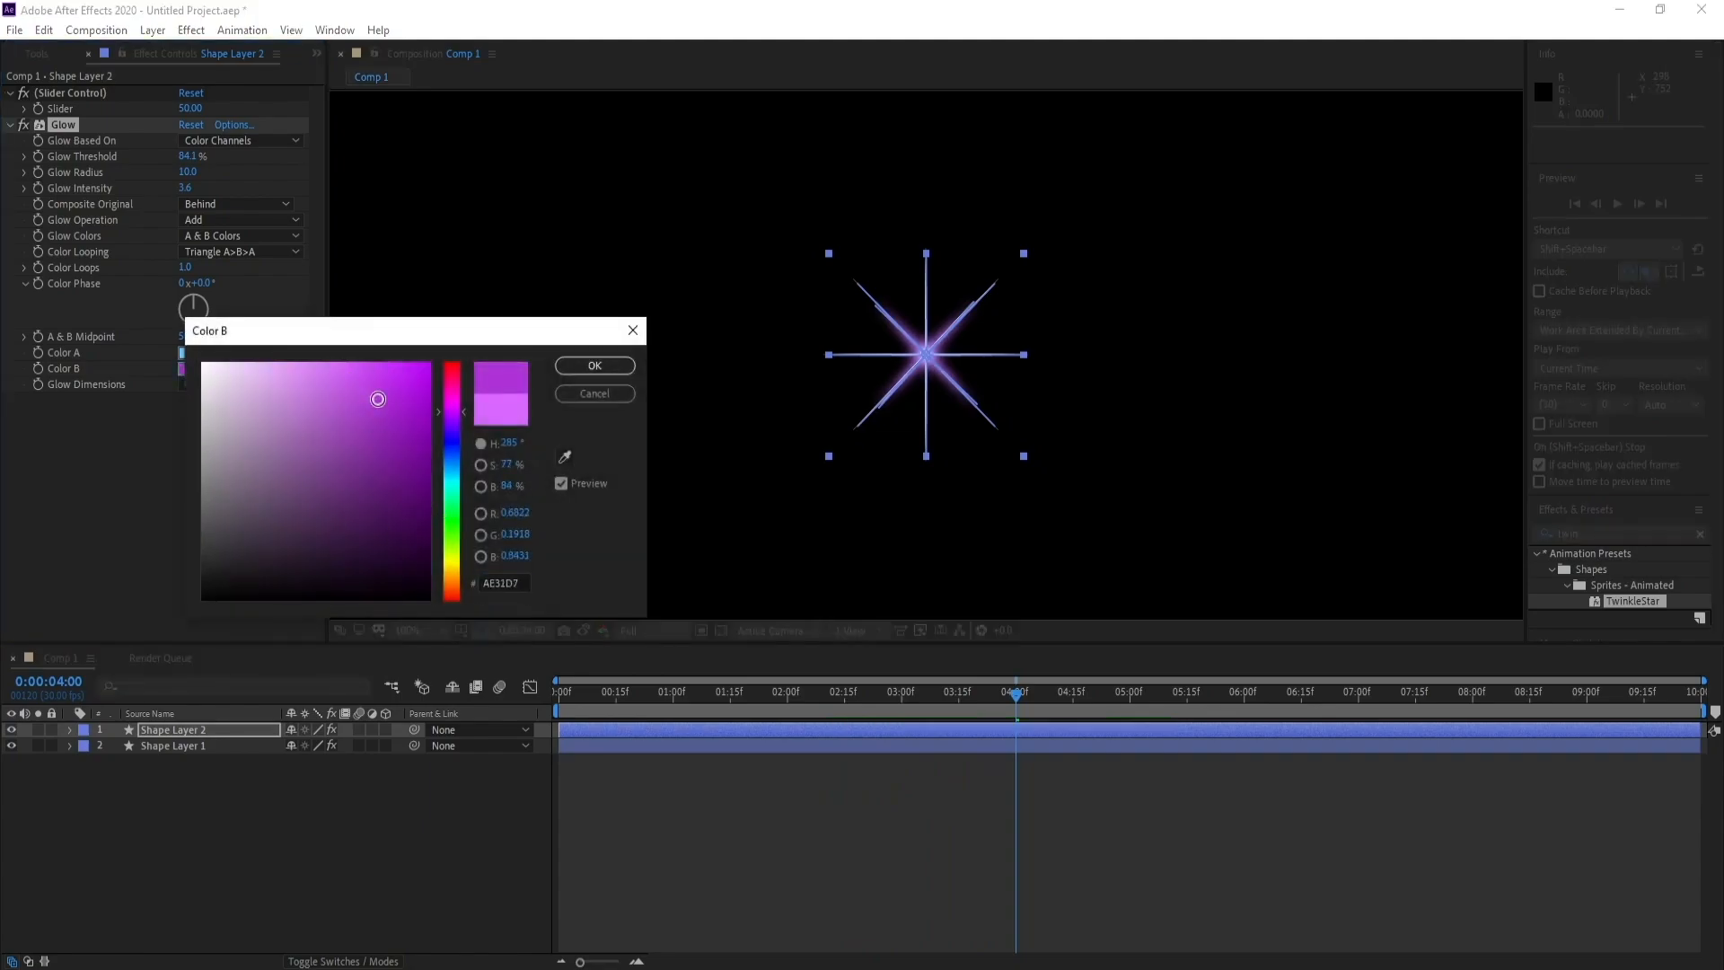
pyautogui.click(595, 368)
pyautogui.press('space')
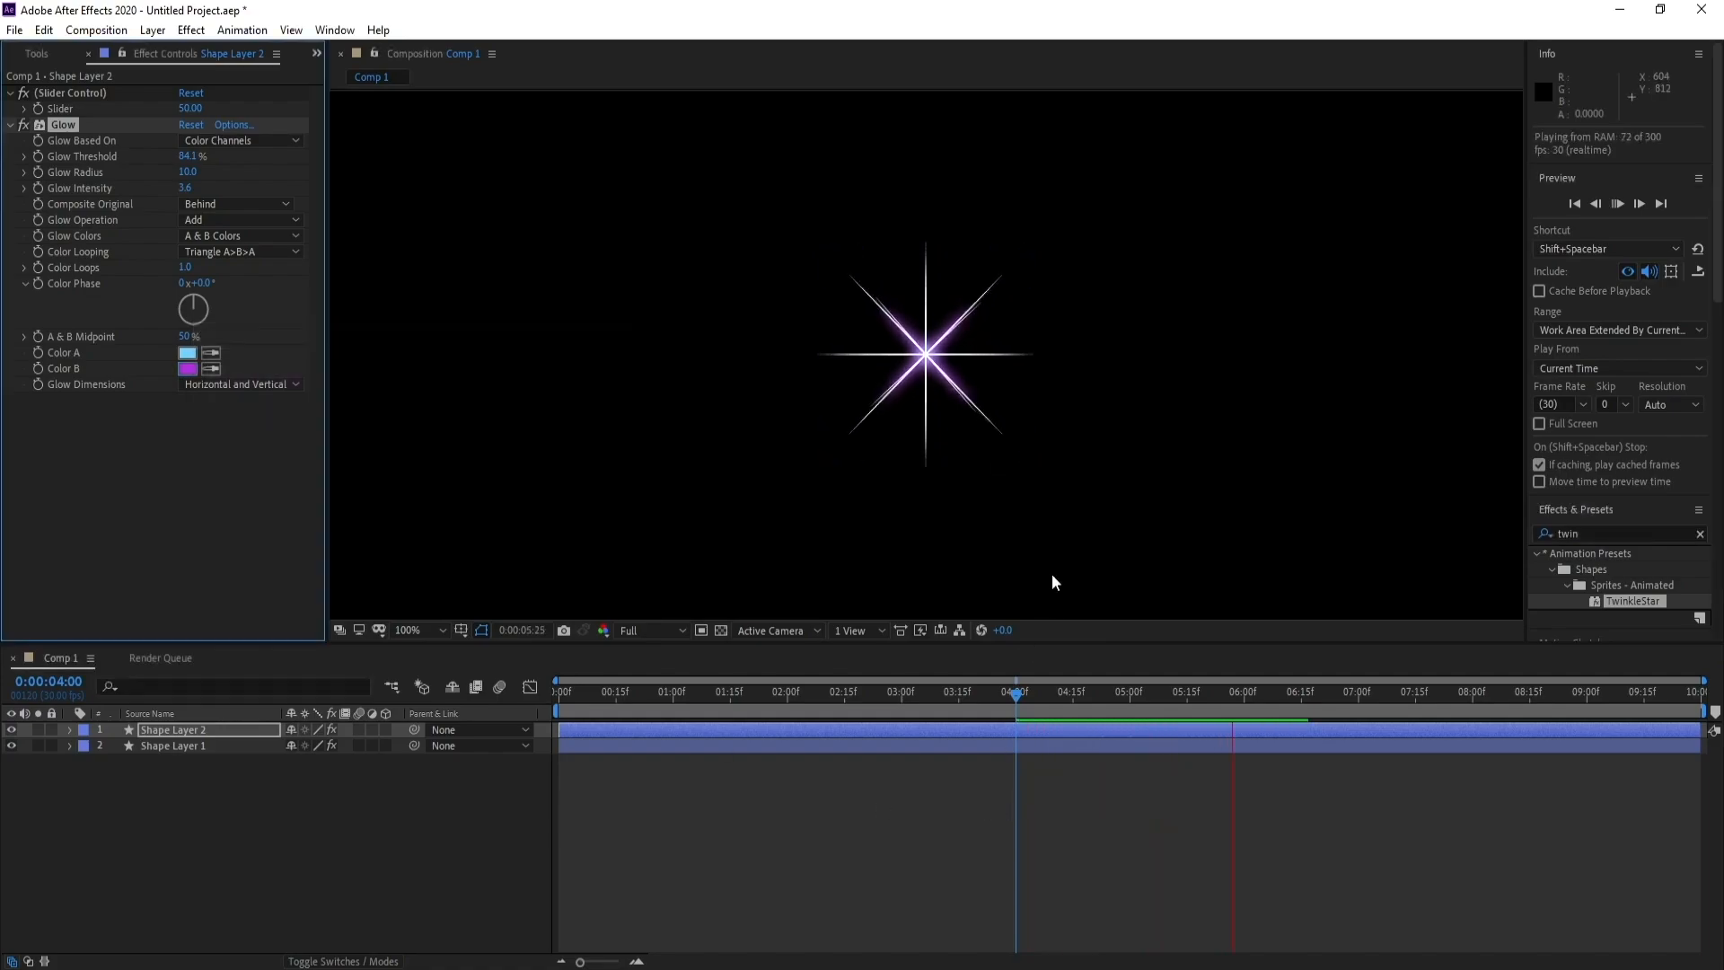
pyautogui.press('space')
pyautogui.scroll(-1, 1078, 501)
pyautogui.press('space')
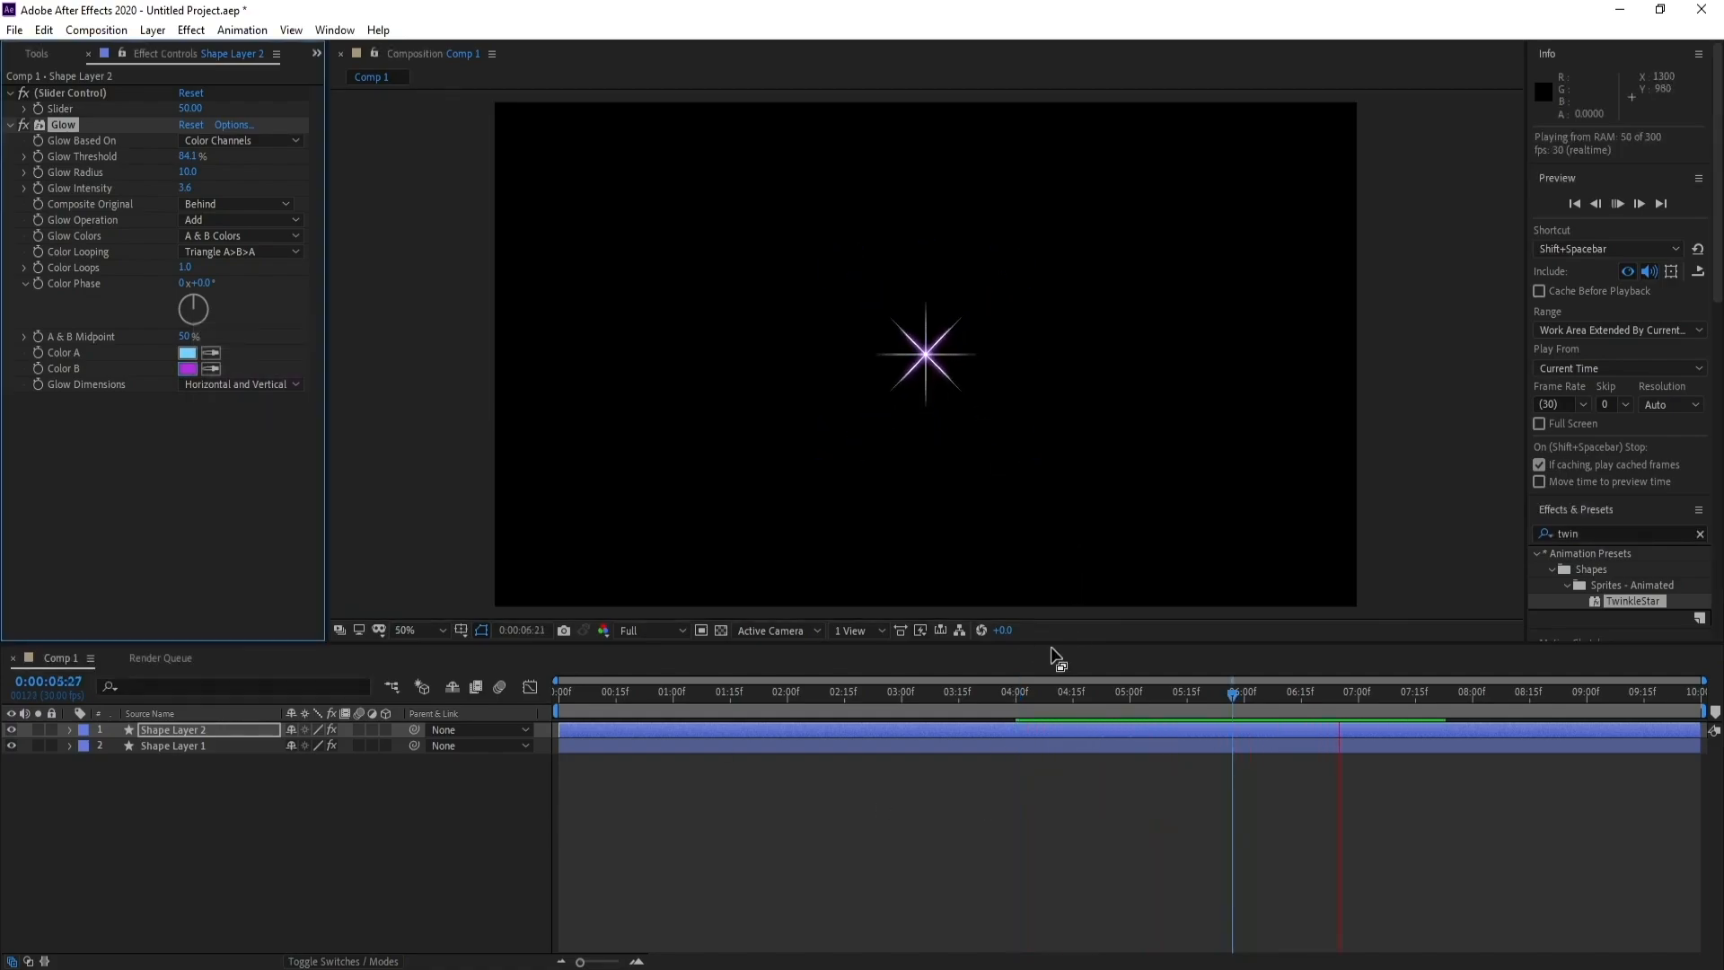
# Add Rotation keyframes to both star layers at 0:00:00:00
pyautogui.moveTo(639, 699); pyautogui.dragTo(466, 696)
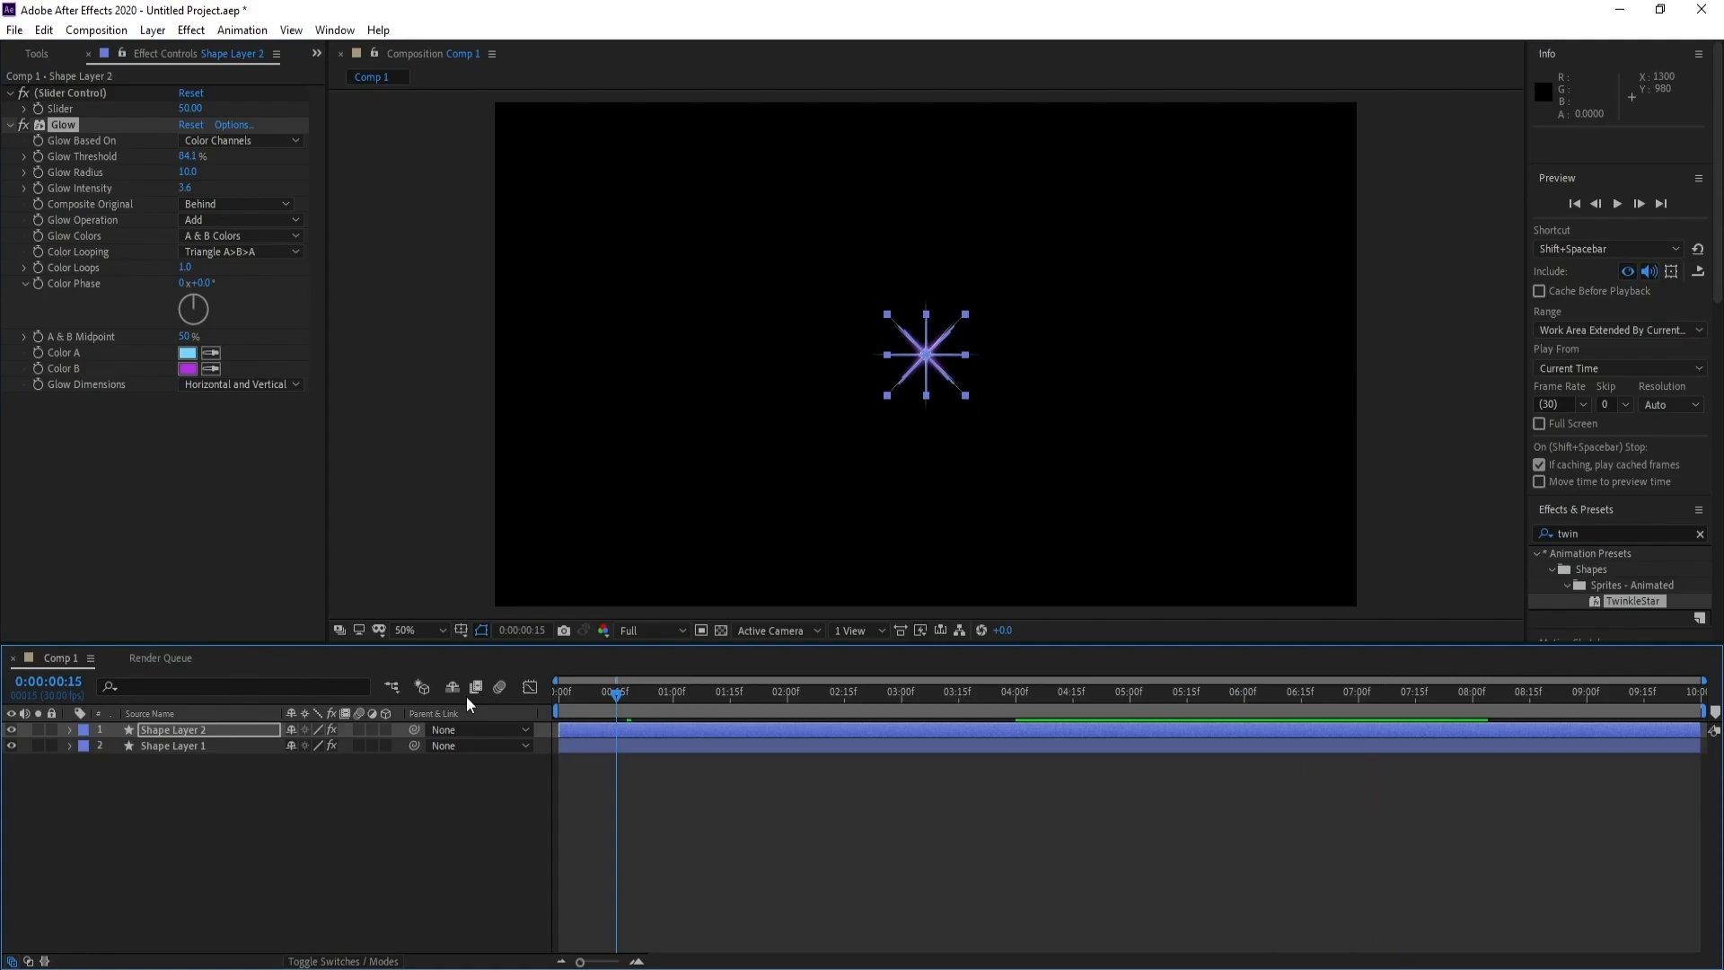
pyautogui.click(170, 727)
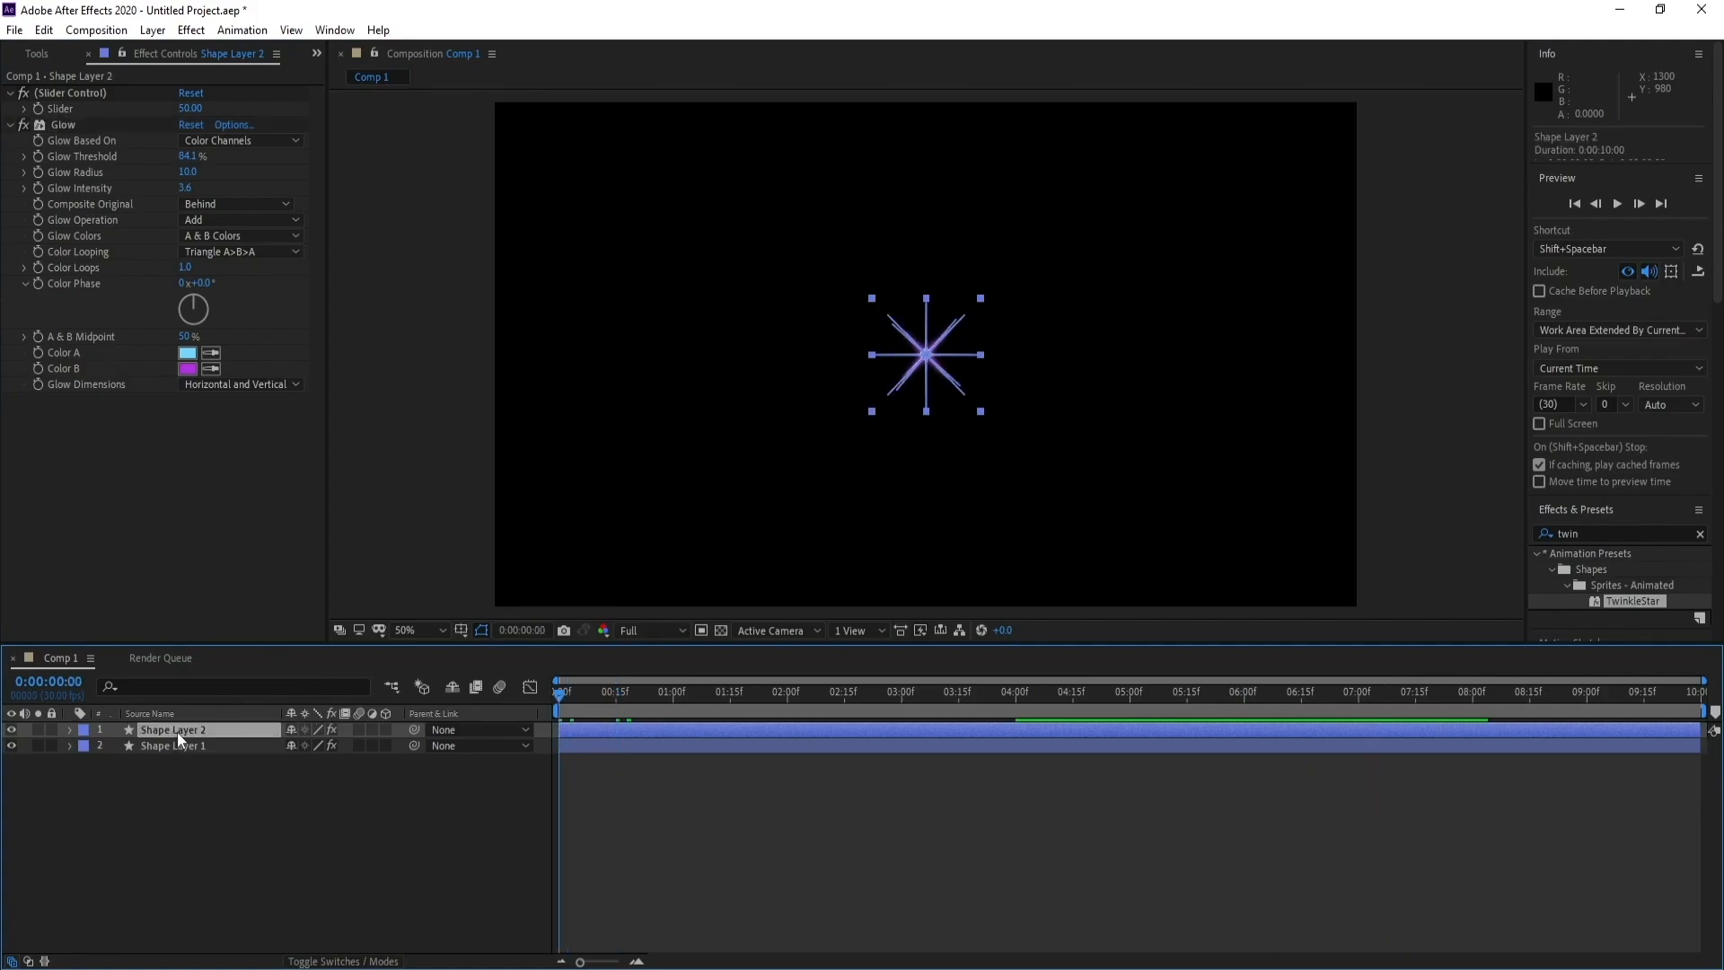
pyautogui.click(179, 747)
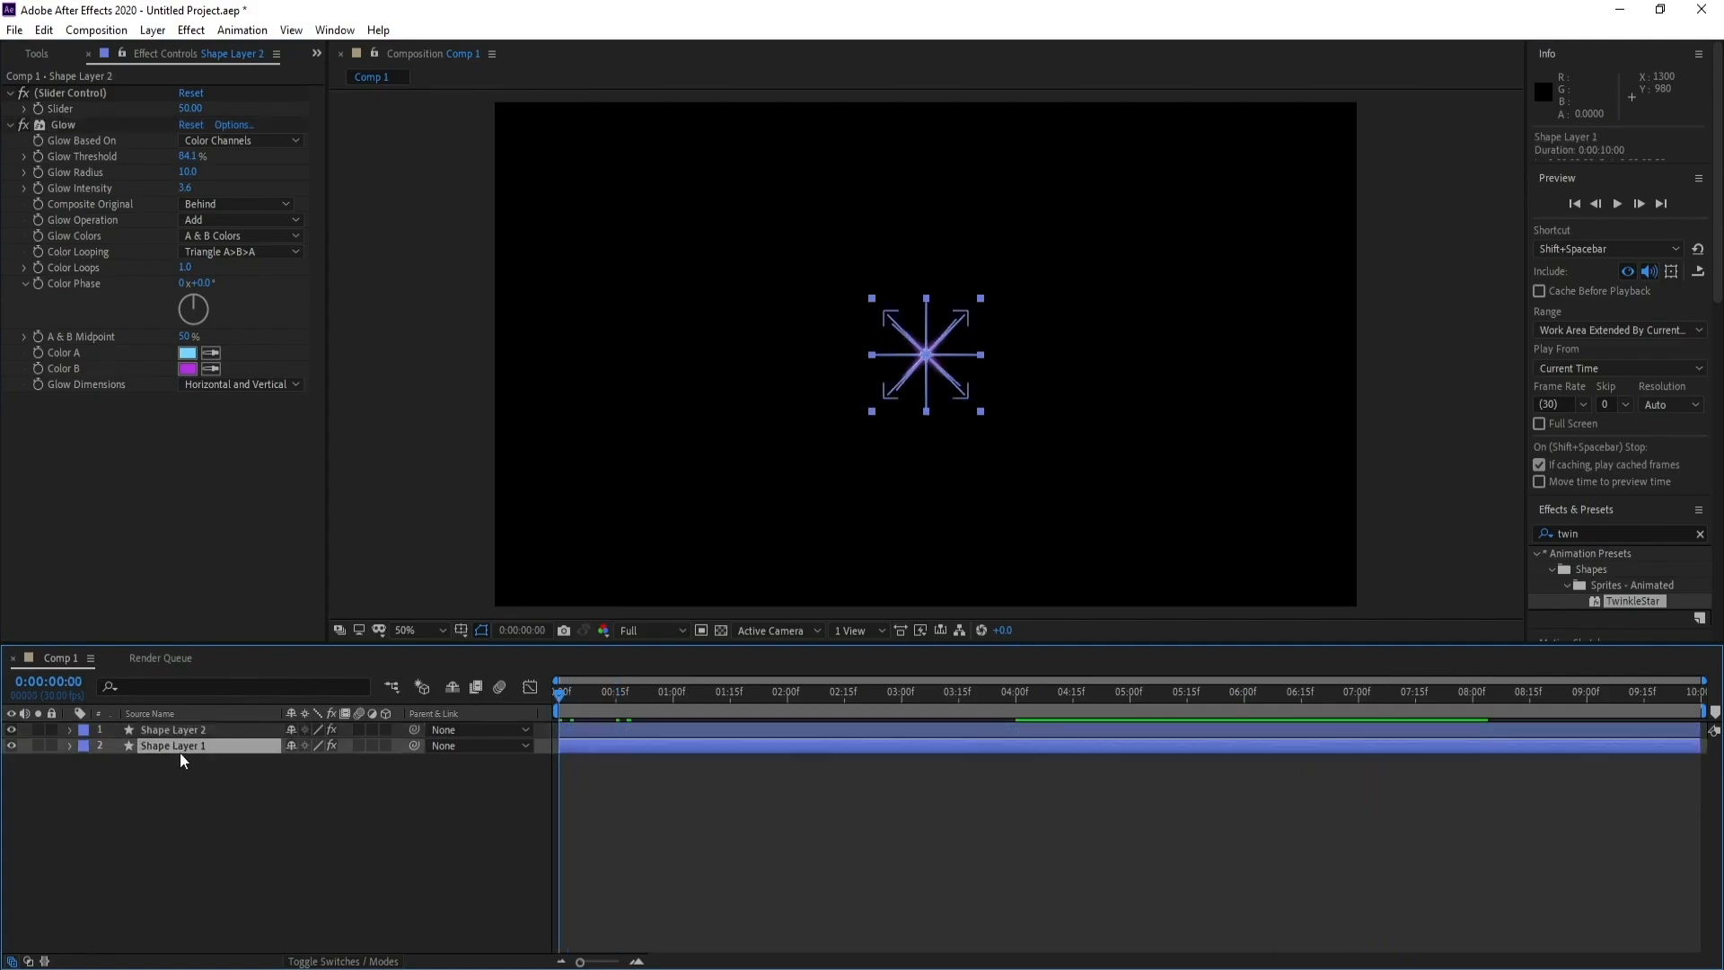
pyautogui.keyDown('ctrl'); pyautogui.click(188, 731); pyautogui.keyUp('ctrl')
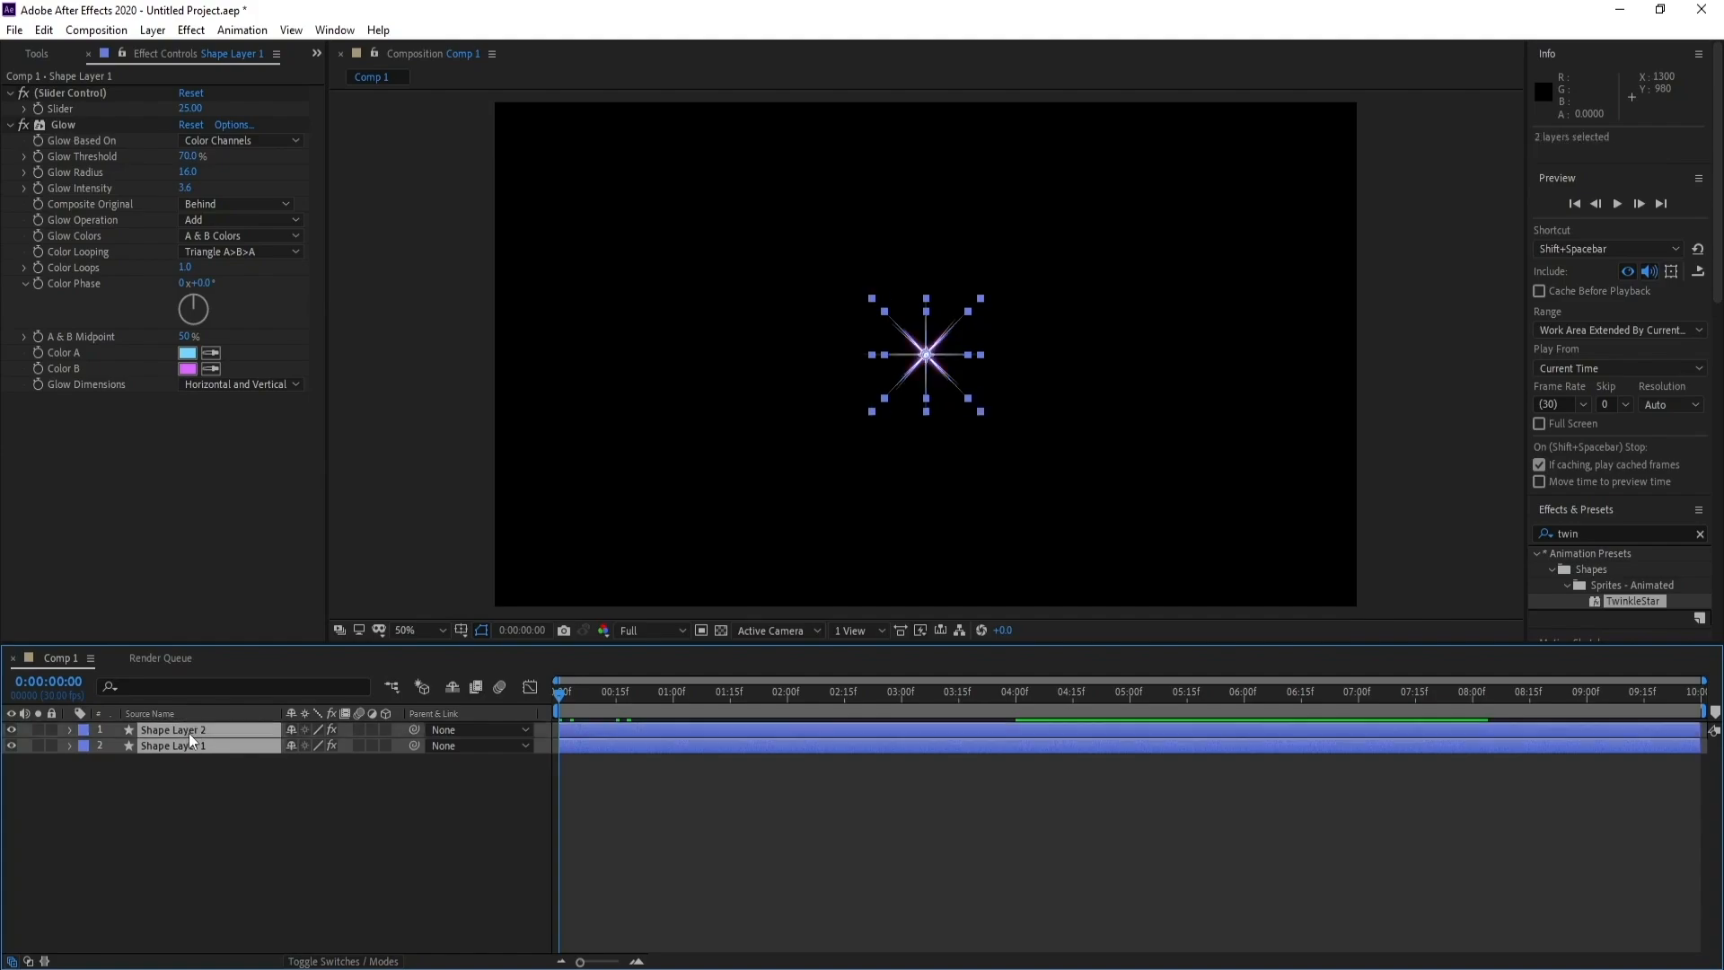
pyautogui.press('r')
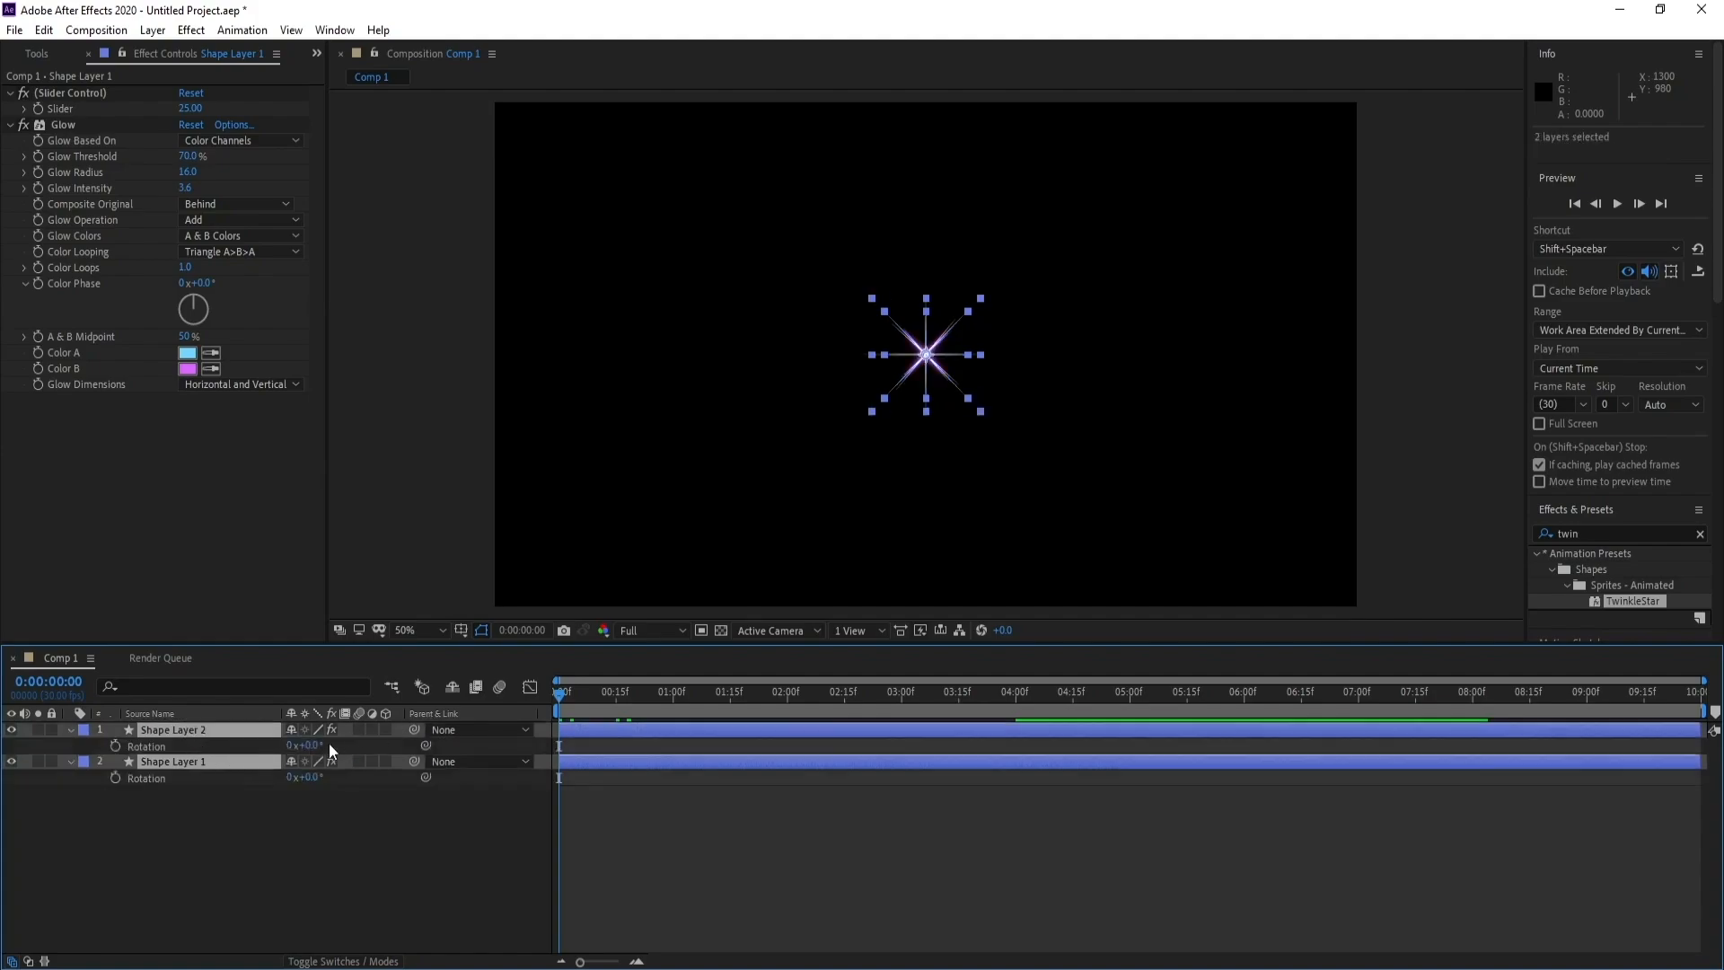
pyautogui.click(116, 745)
pyautogui.click(115, 778)
pyautogui.click(163, 855)
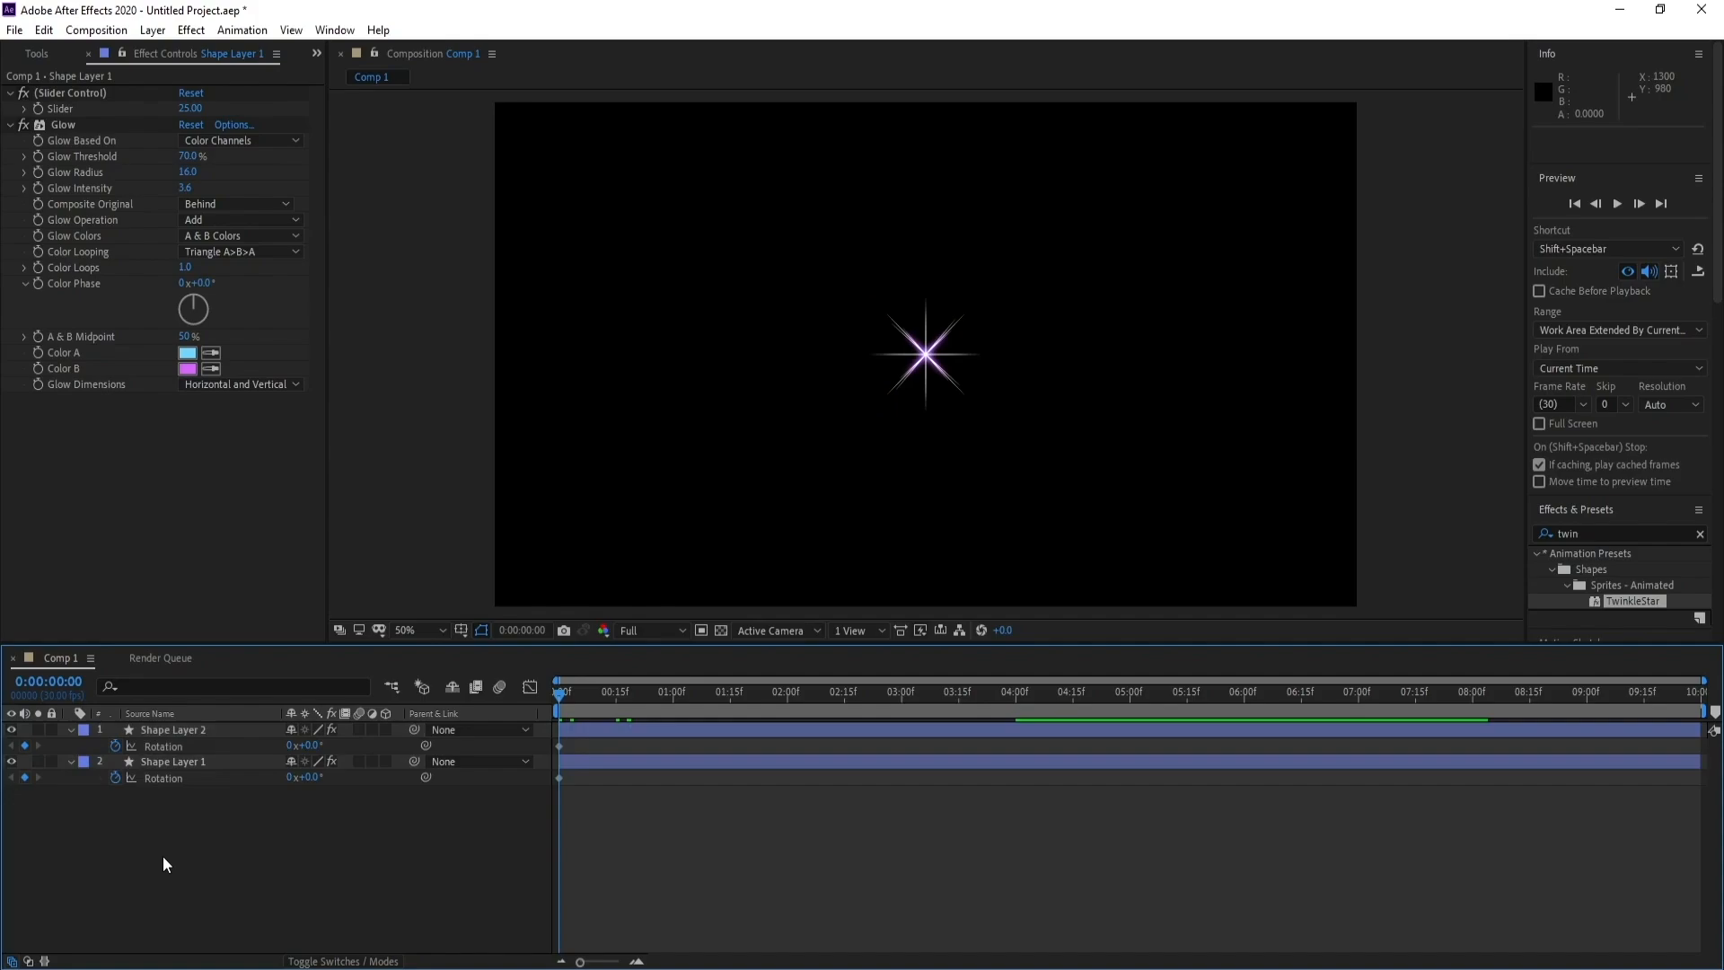
# Set Shape Layer 2's starting Rotation to 65°
pyautogui.click(185, 732)
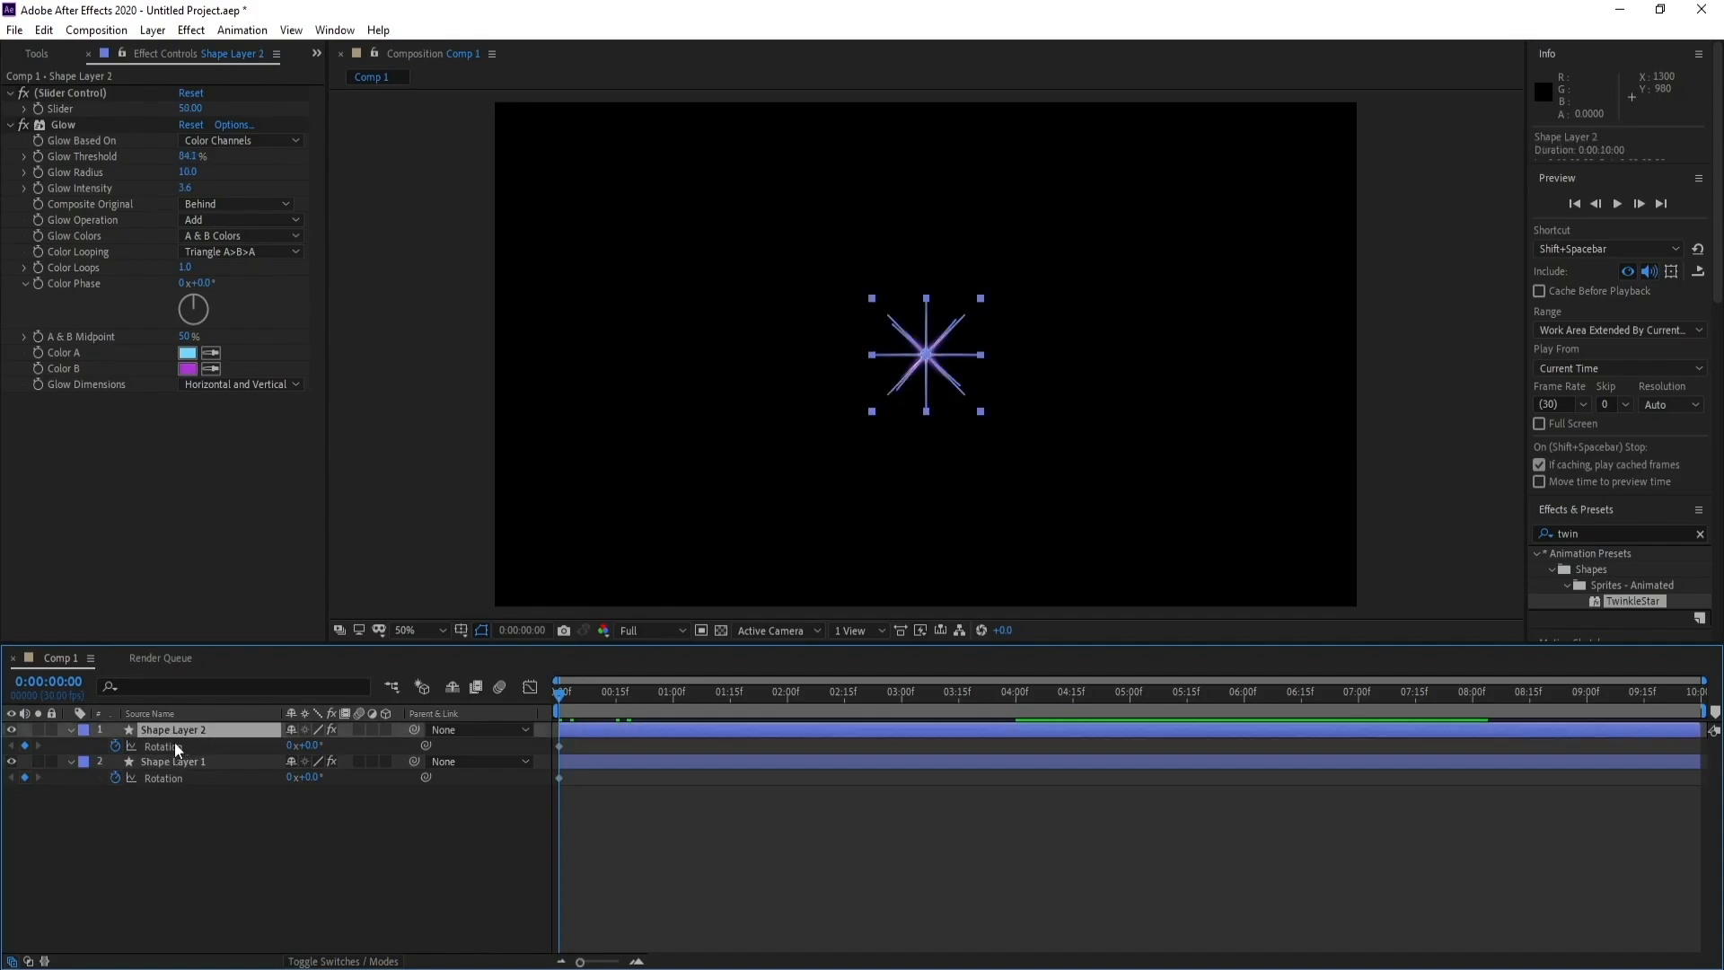
pyautogui.click(315, 746)
pyautogui.write('65')
pyautogui.click(374, 894)
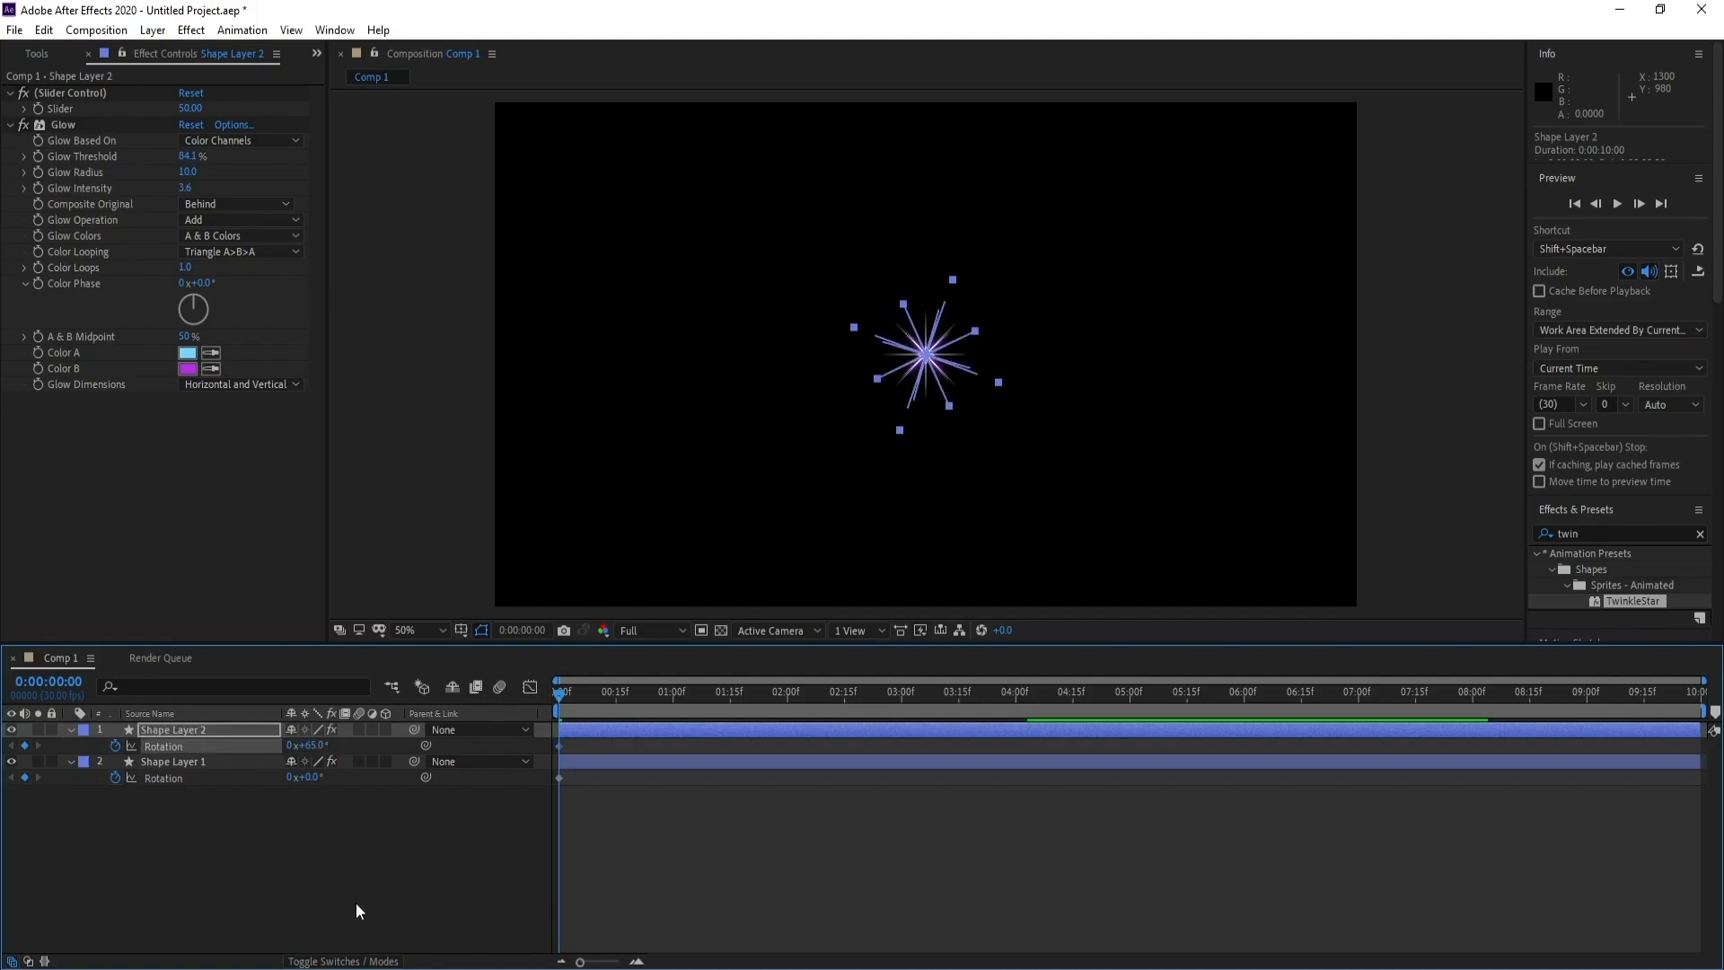
pyautogui.click(355, 902)
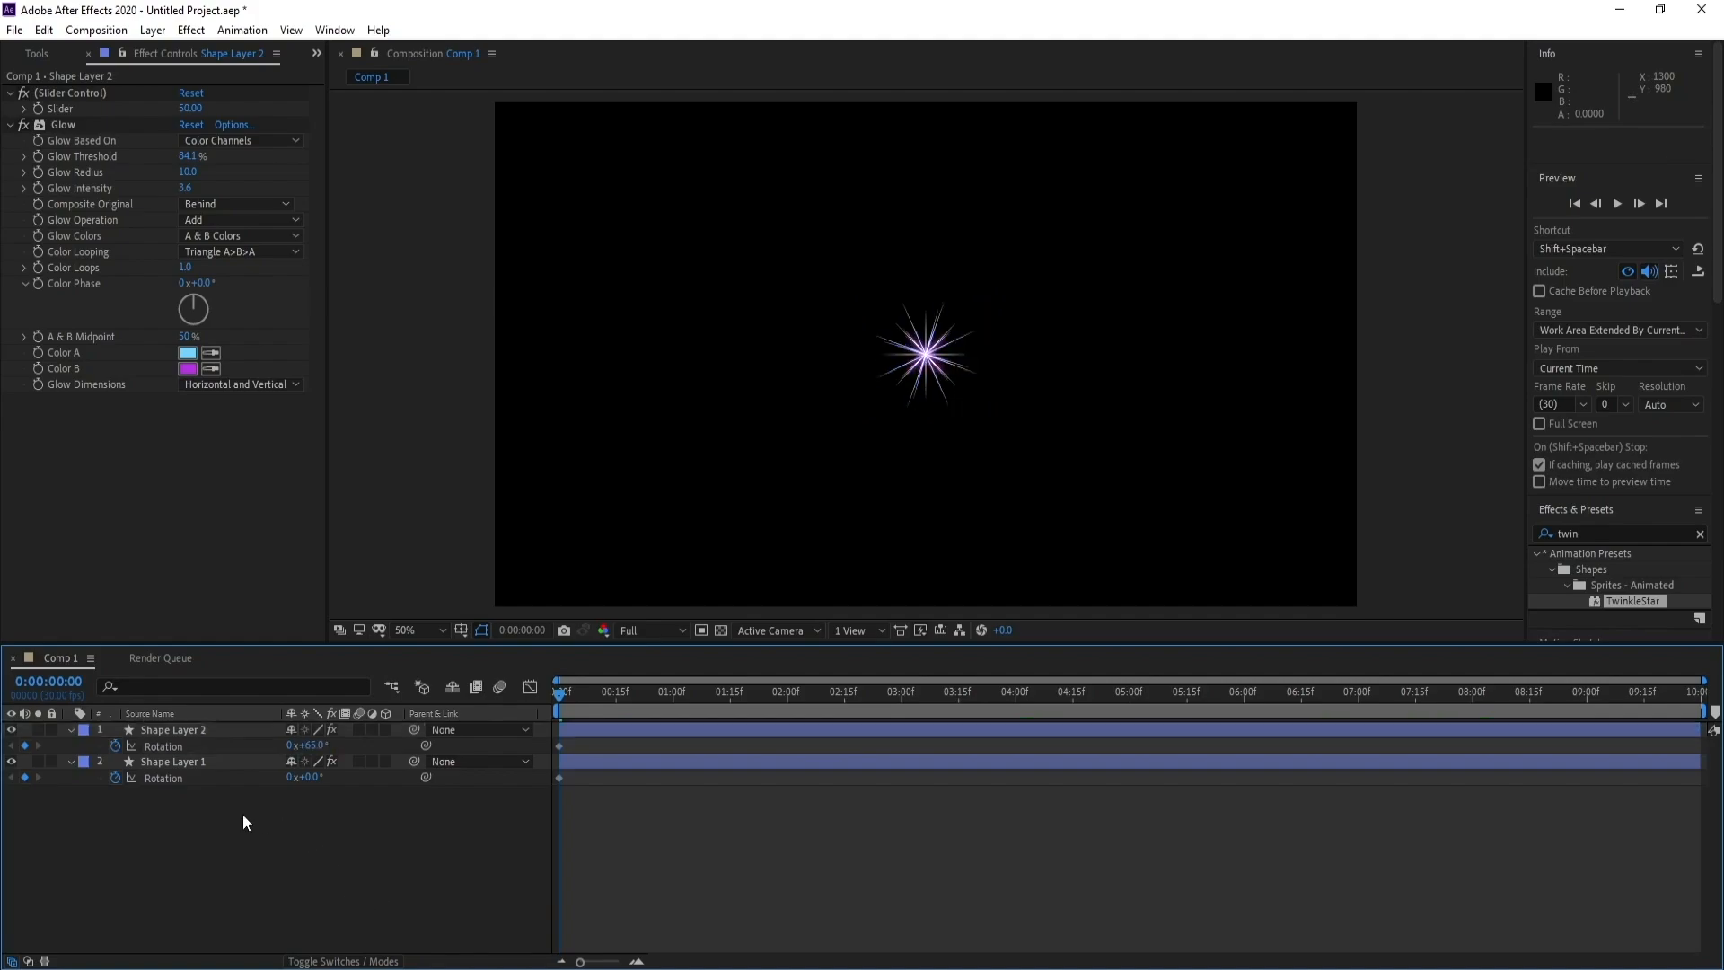
# Set Shape Layer 1's starting Rotation to 3°
pyautogui.click(154, 762)
pyautogui.click(308, 777)
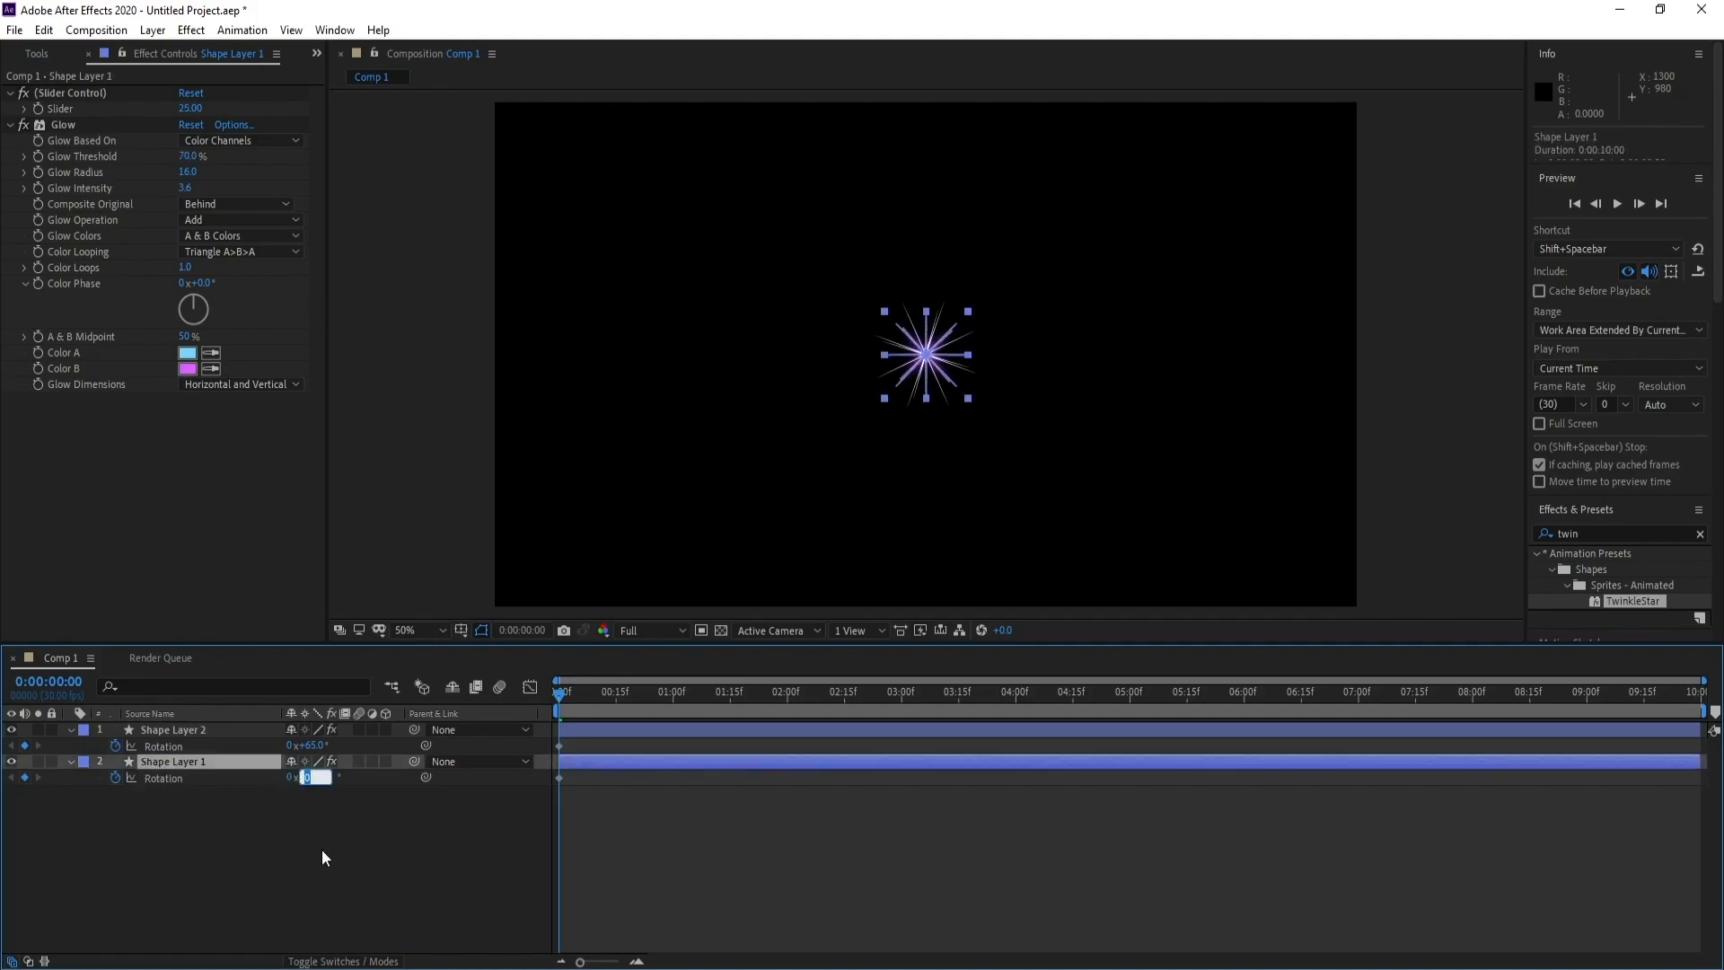
pyautogui.write('3')
pyautogui.press('Return')
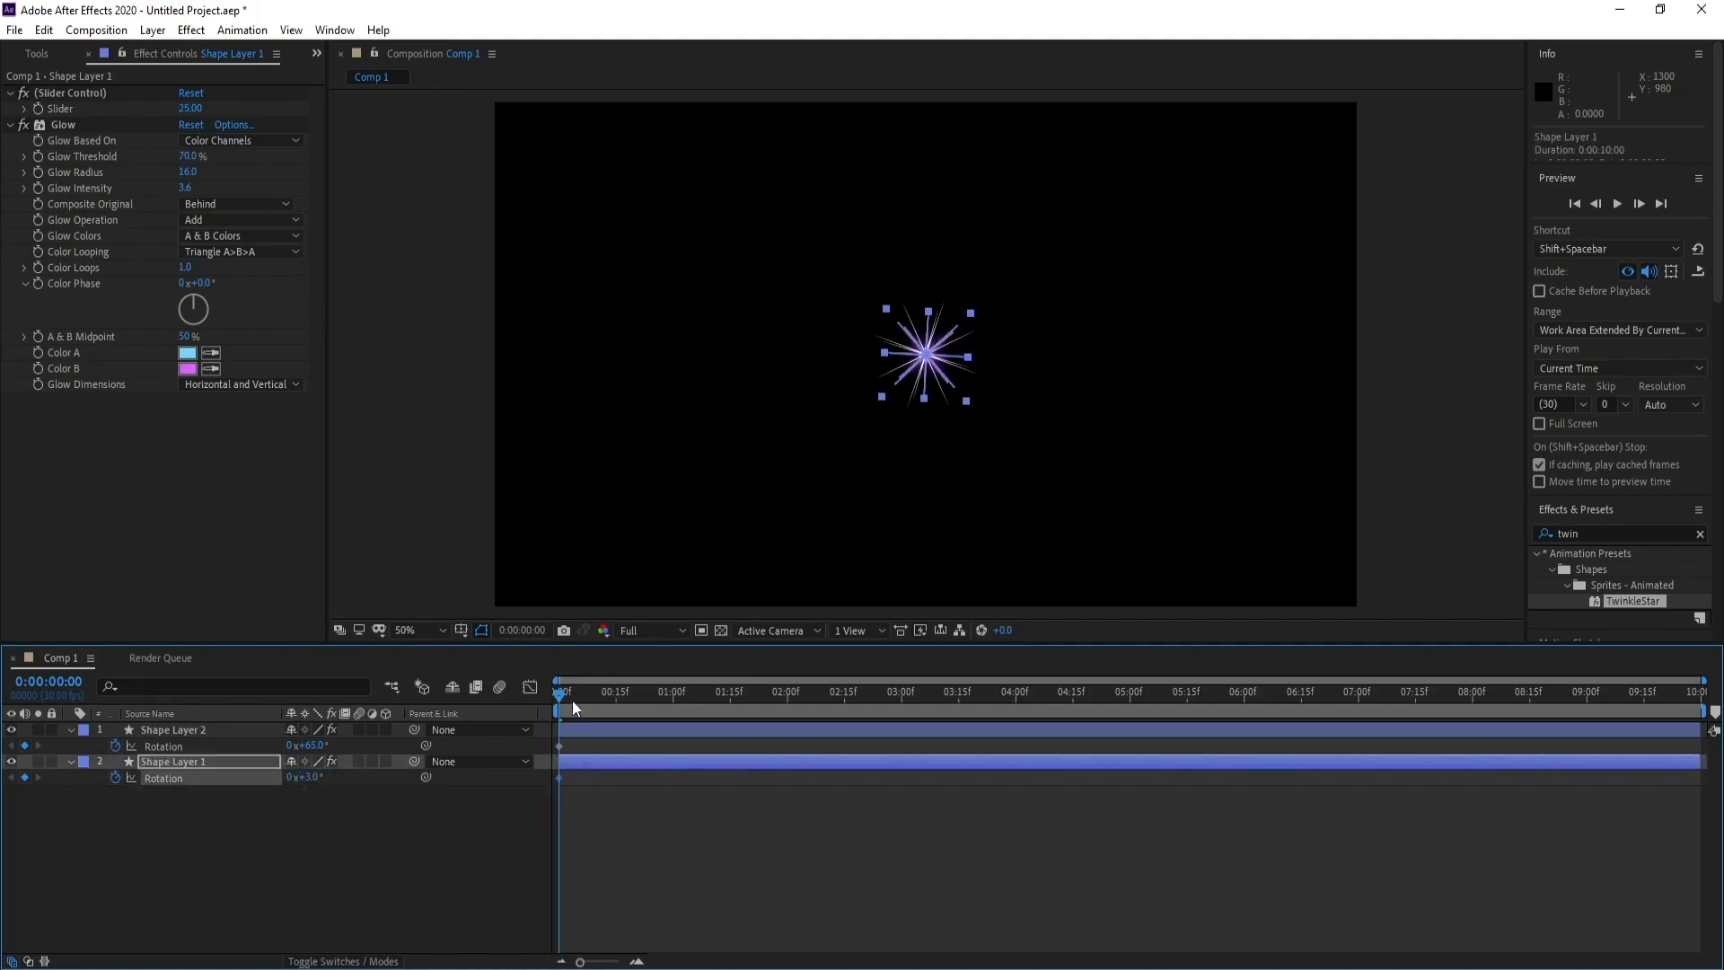
# Keyframe Shape Layer 2's Rotation at 3° on the last frame, 0:00:09:29
pyautogui.moveTo(573, 701); pyautogui.dragTo(1698, 695)
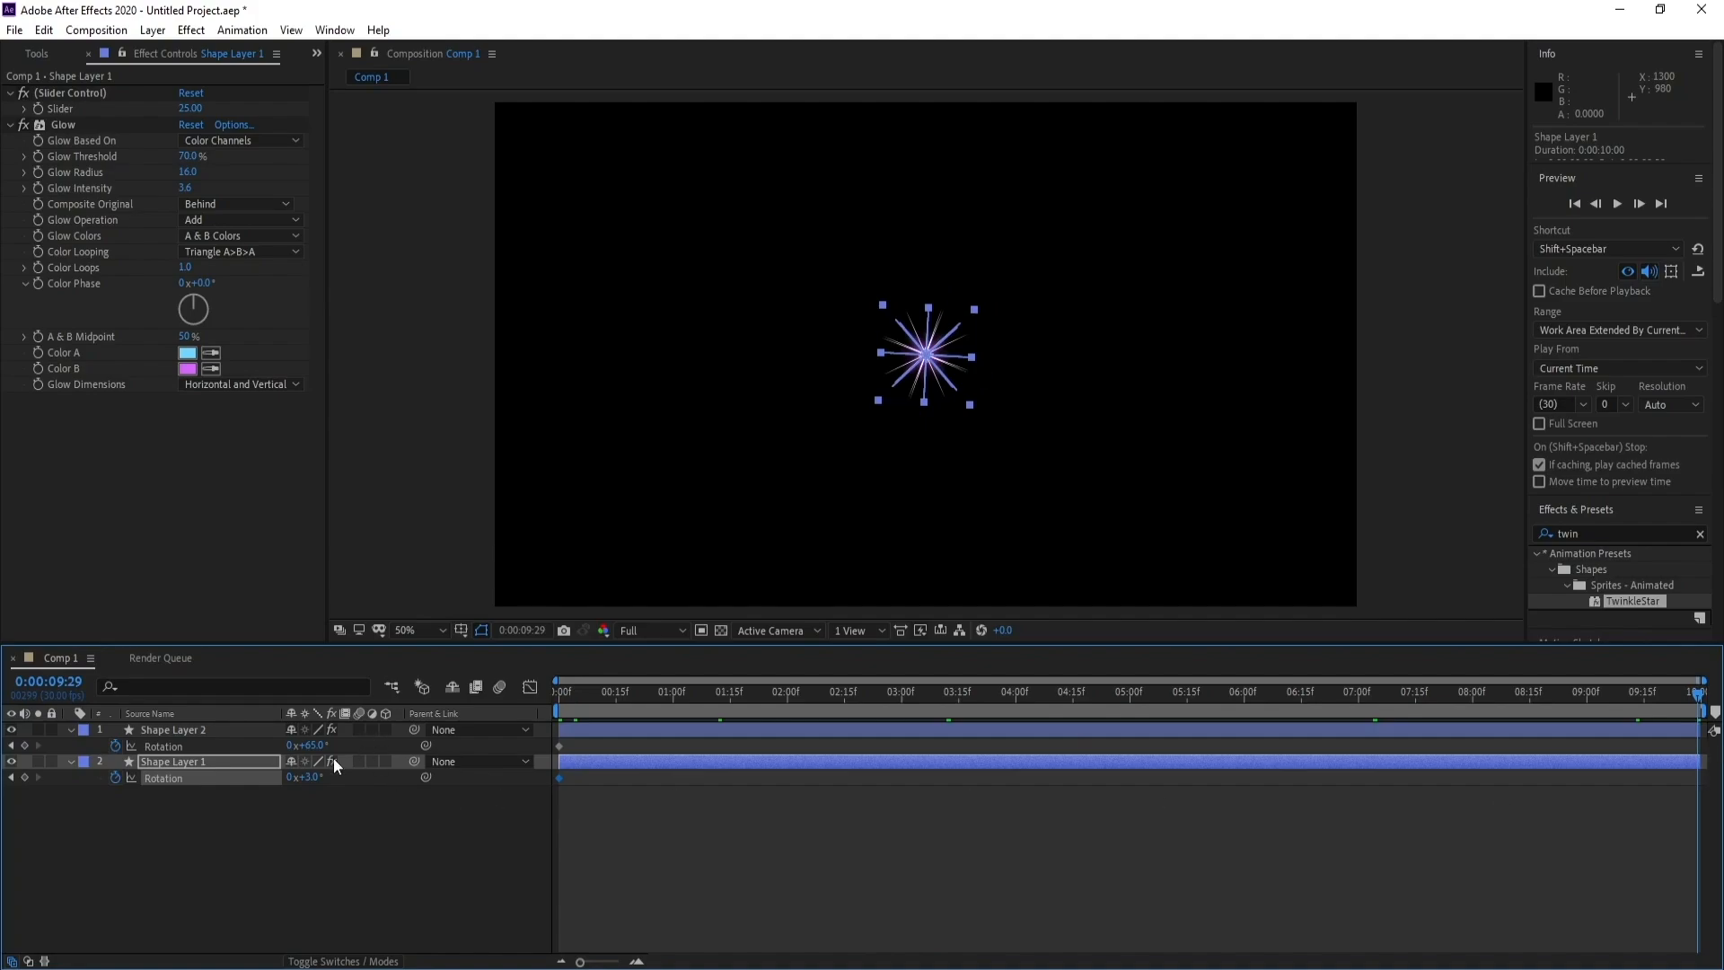
pyautogui.click(310, 746)
pyautogui.write('3')
pyautogui.click(194, 821)
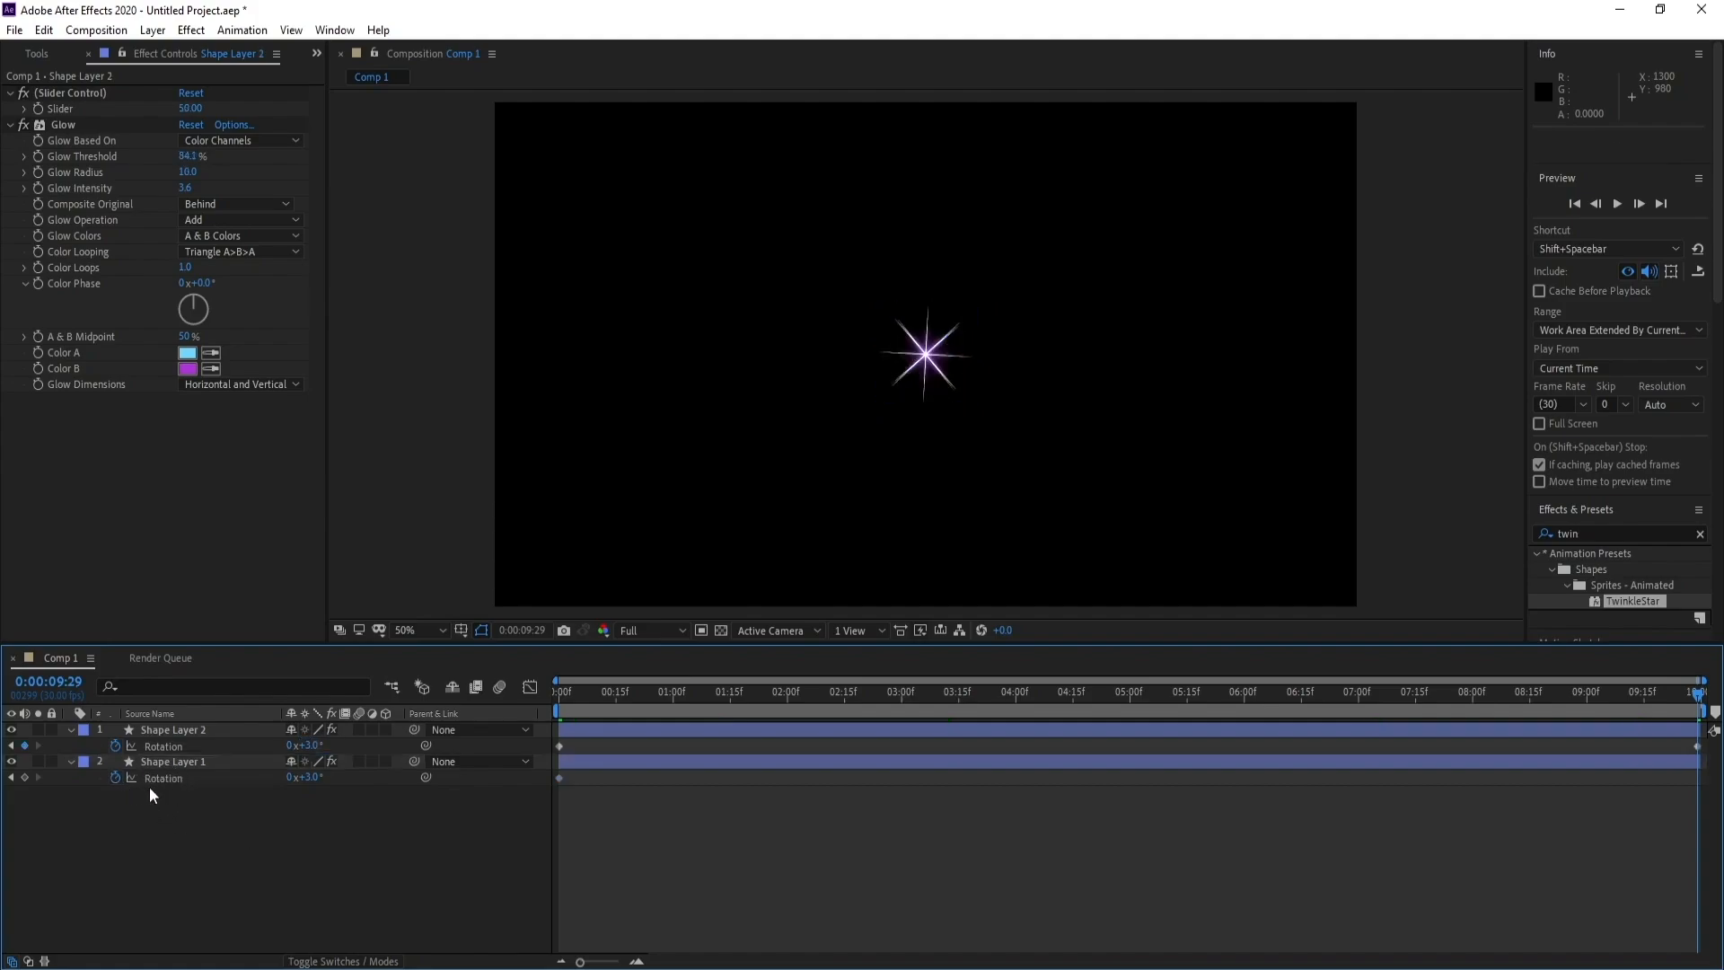
# Keyframe a new Rotation for Shape Layer 1 on the last frame and preview the spinning stars from the start
pyautogui.click(297, 778)
pyautogui.press('Return')
pyautogui.press('space')
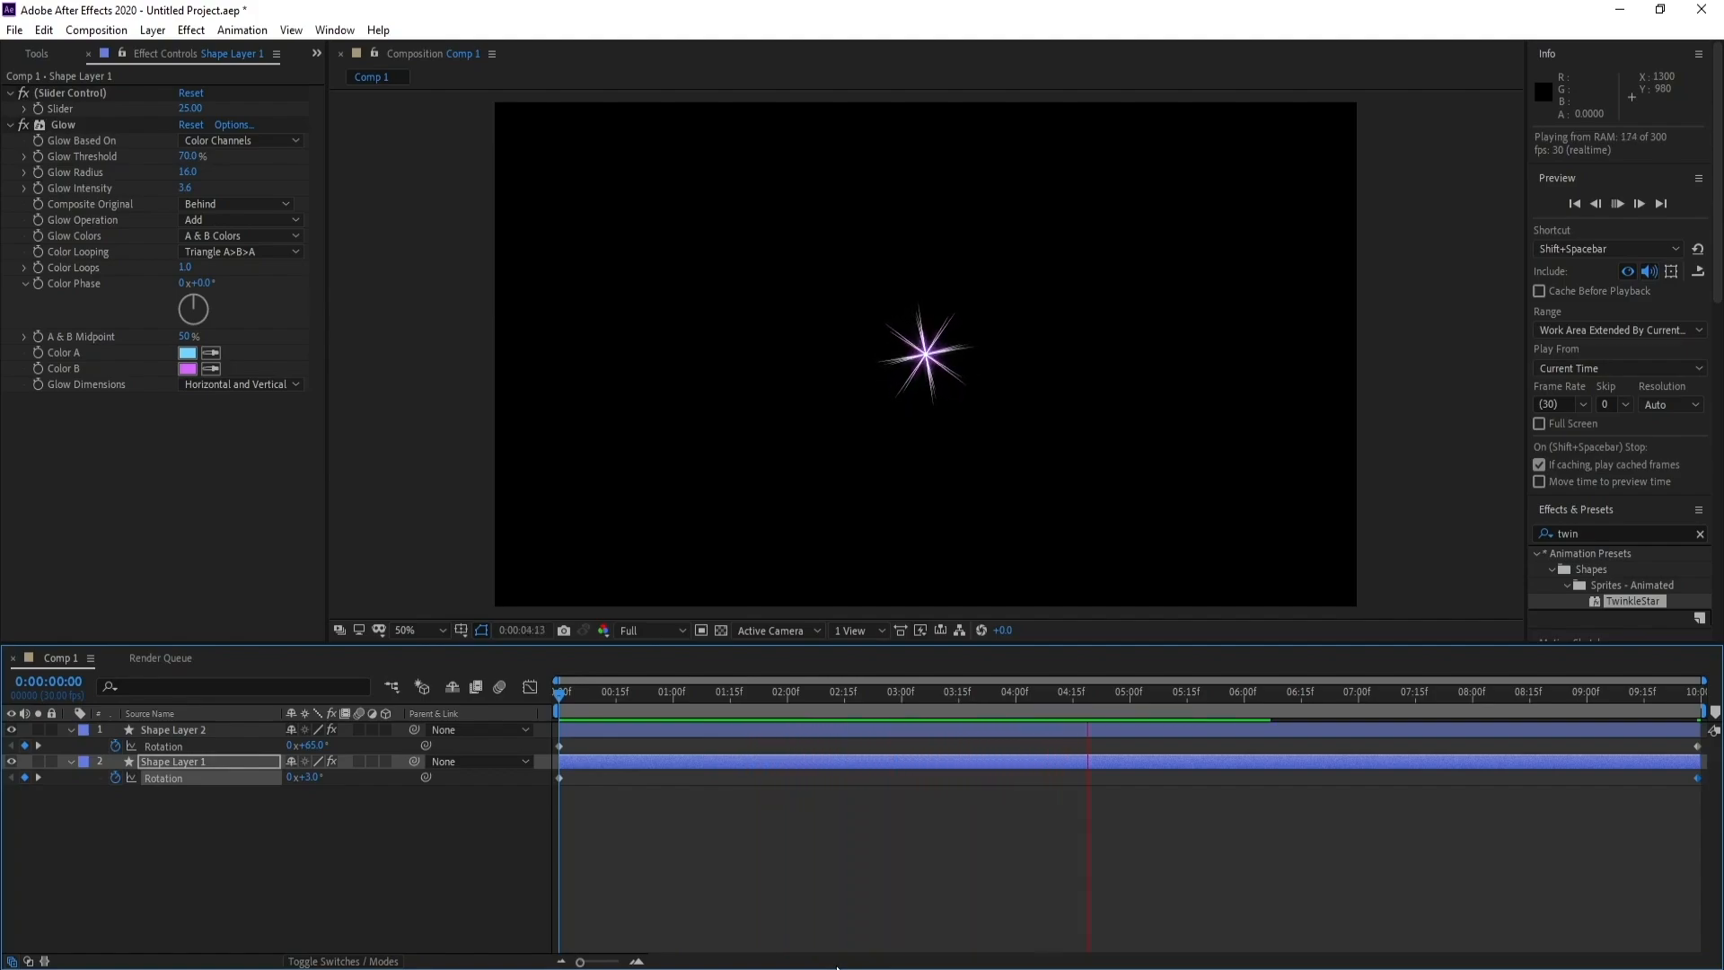
pyautogui.press('space')
# Collapse the open Rotation properties of both shape layers and clear the layer selection
pyautogui.click(69, 729)
pyautogui.click(68, 746)
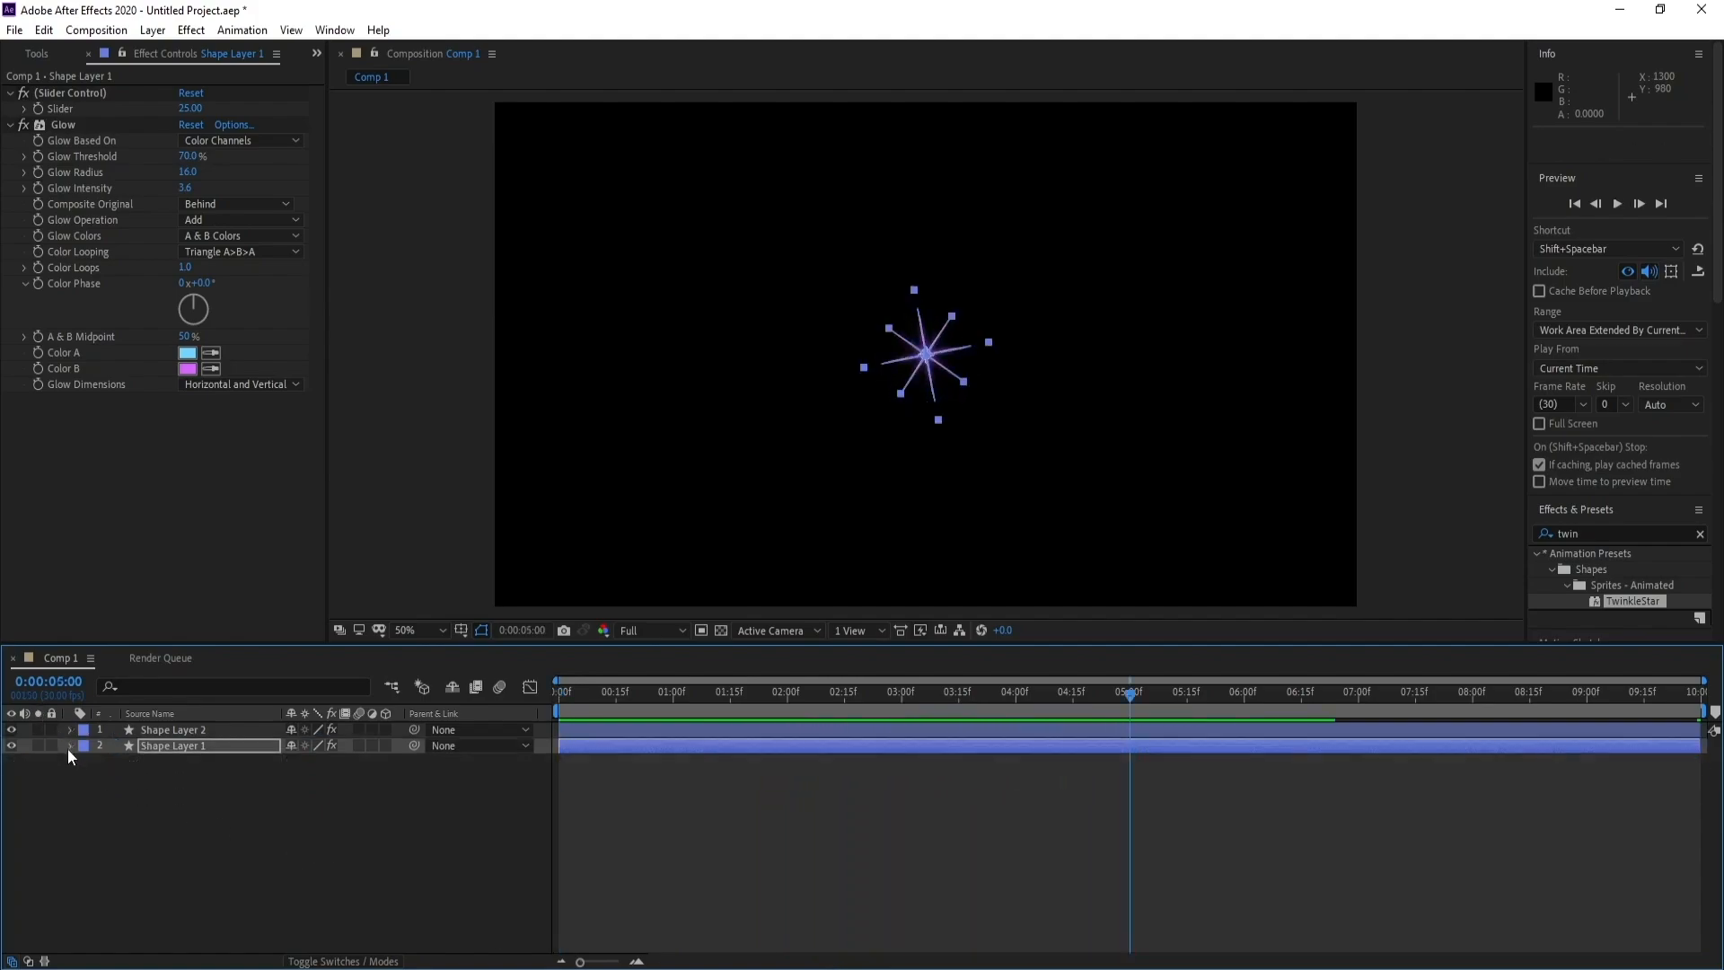
pyautogui.click(99, 830)
# Add a 1920 × 1080 px solid named BG and place it beneath both shape layers
pyautogui.click(152, 30)
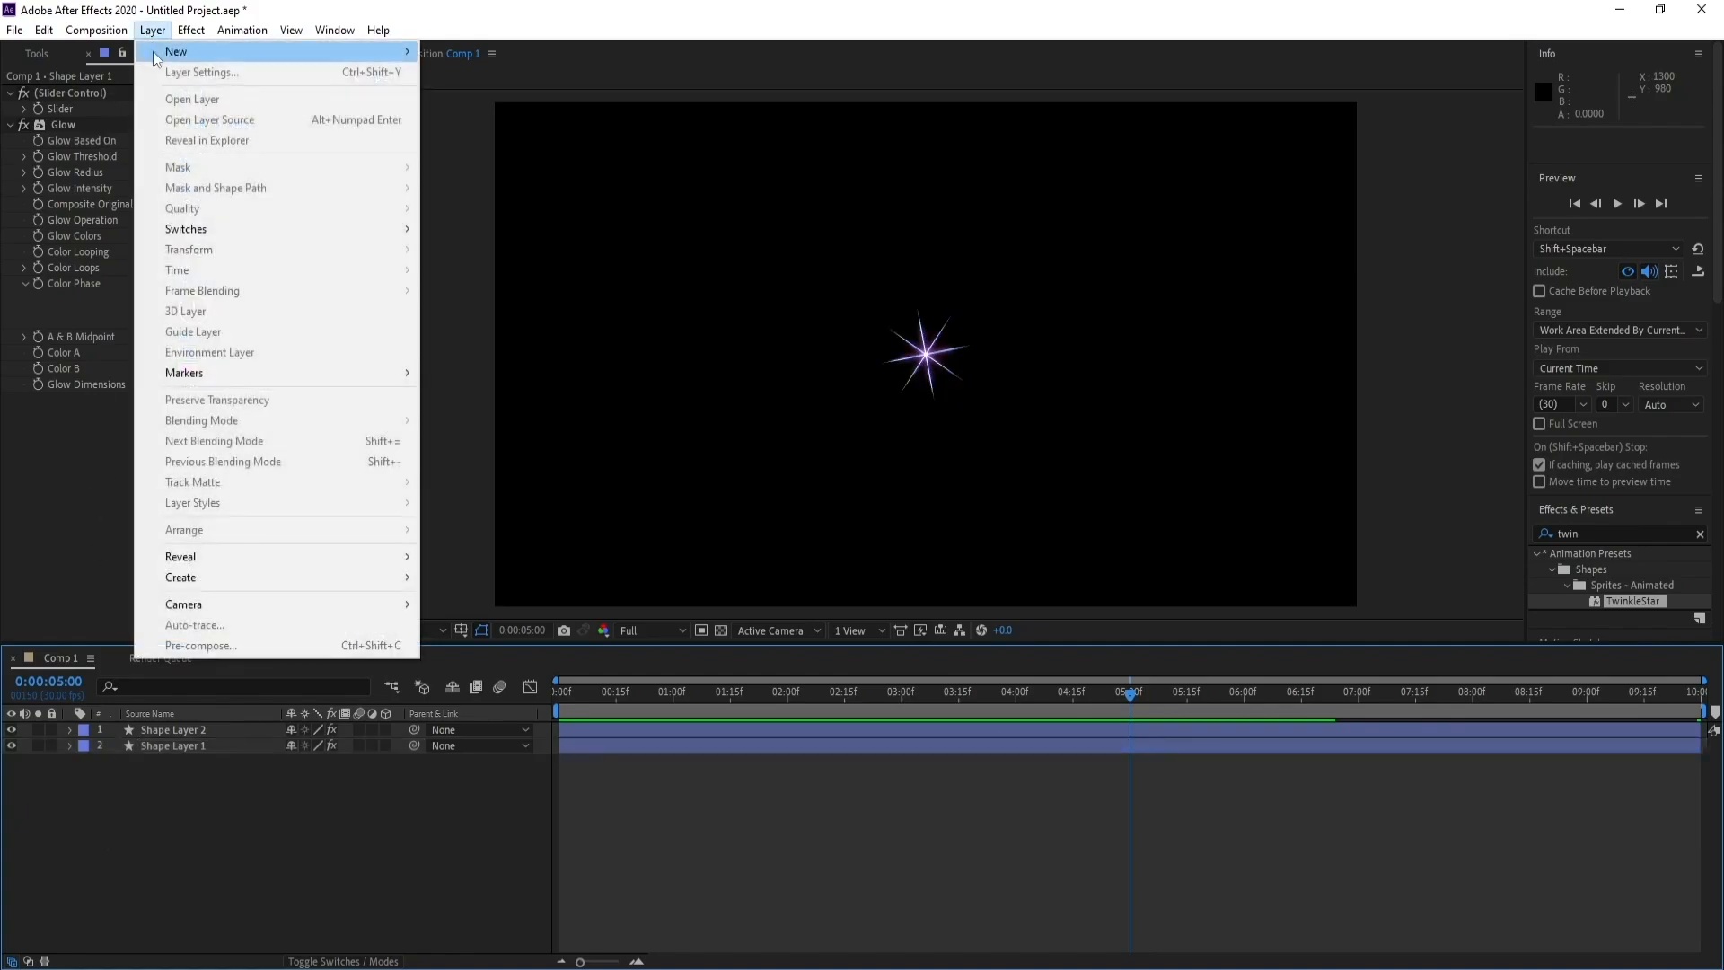
pyautogui.moveTo(431, 45)
pyautogui.click(508, 70)
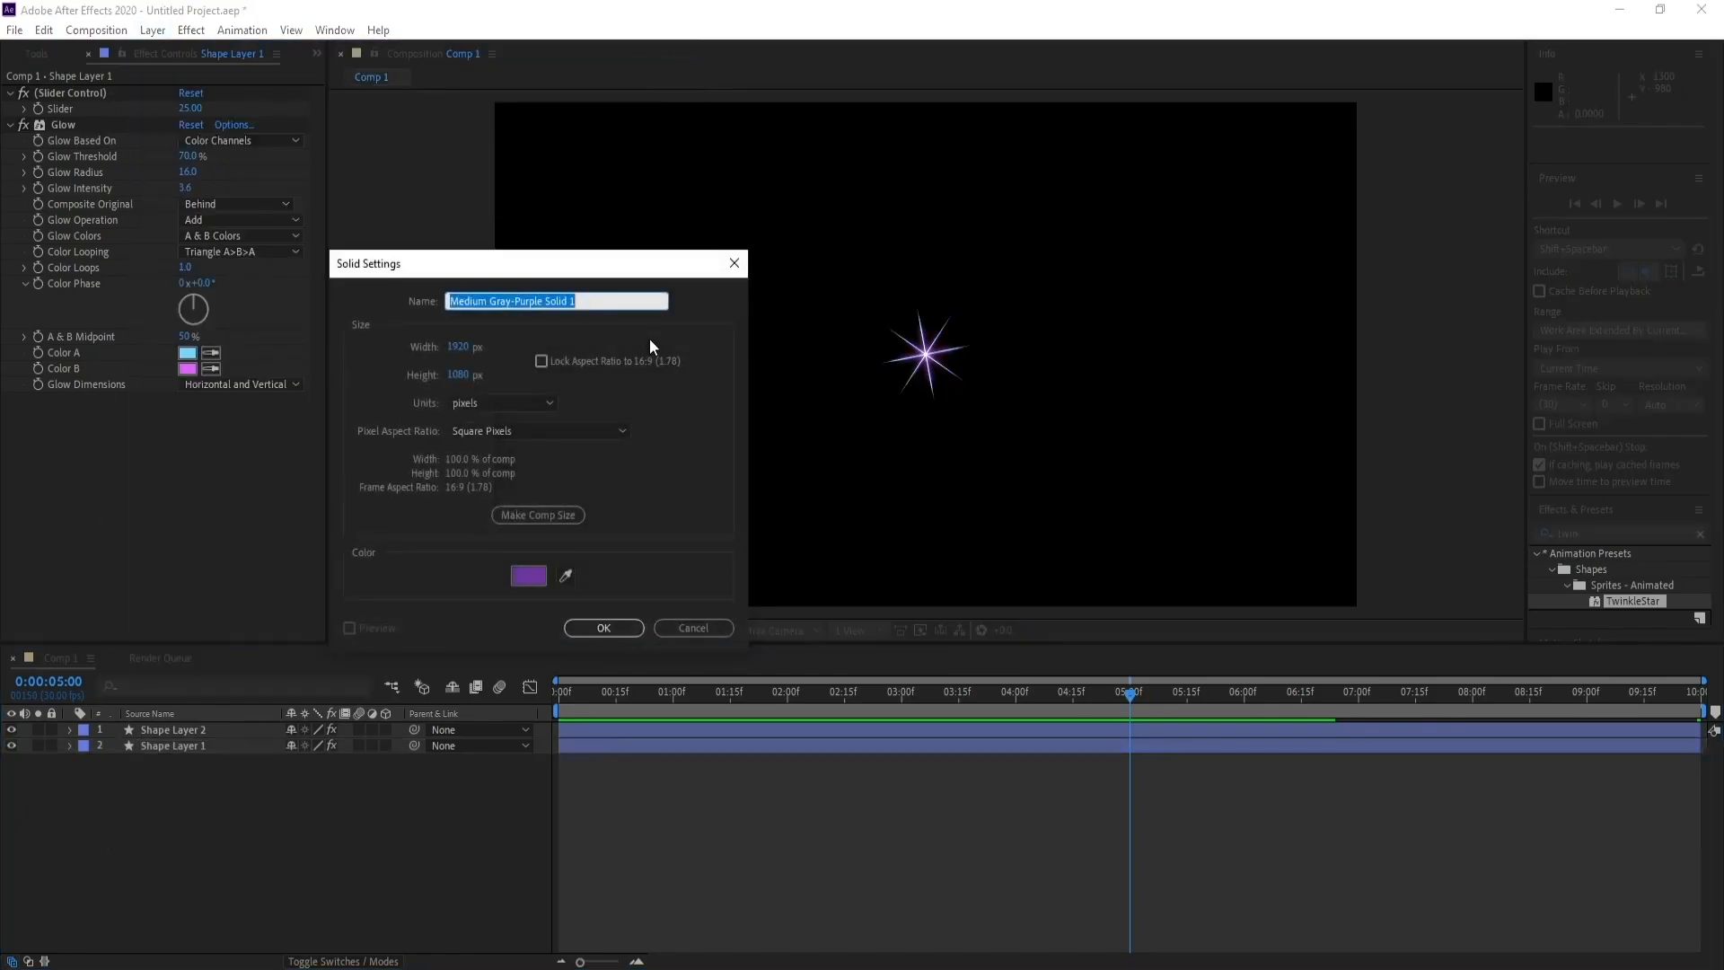
pyautogui.write('BG')
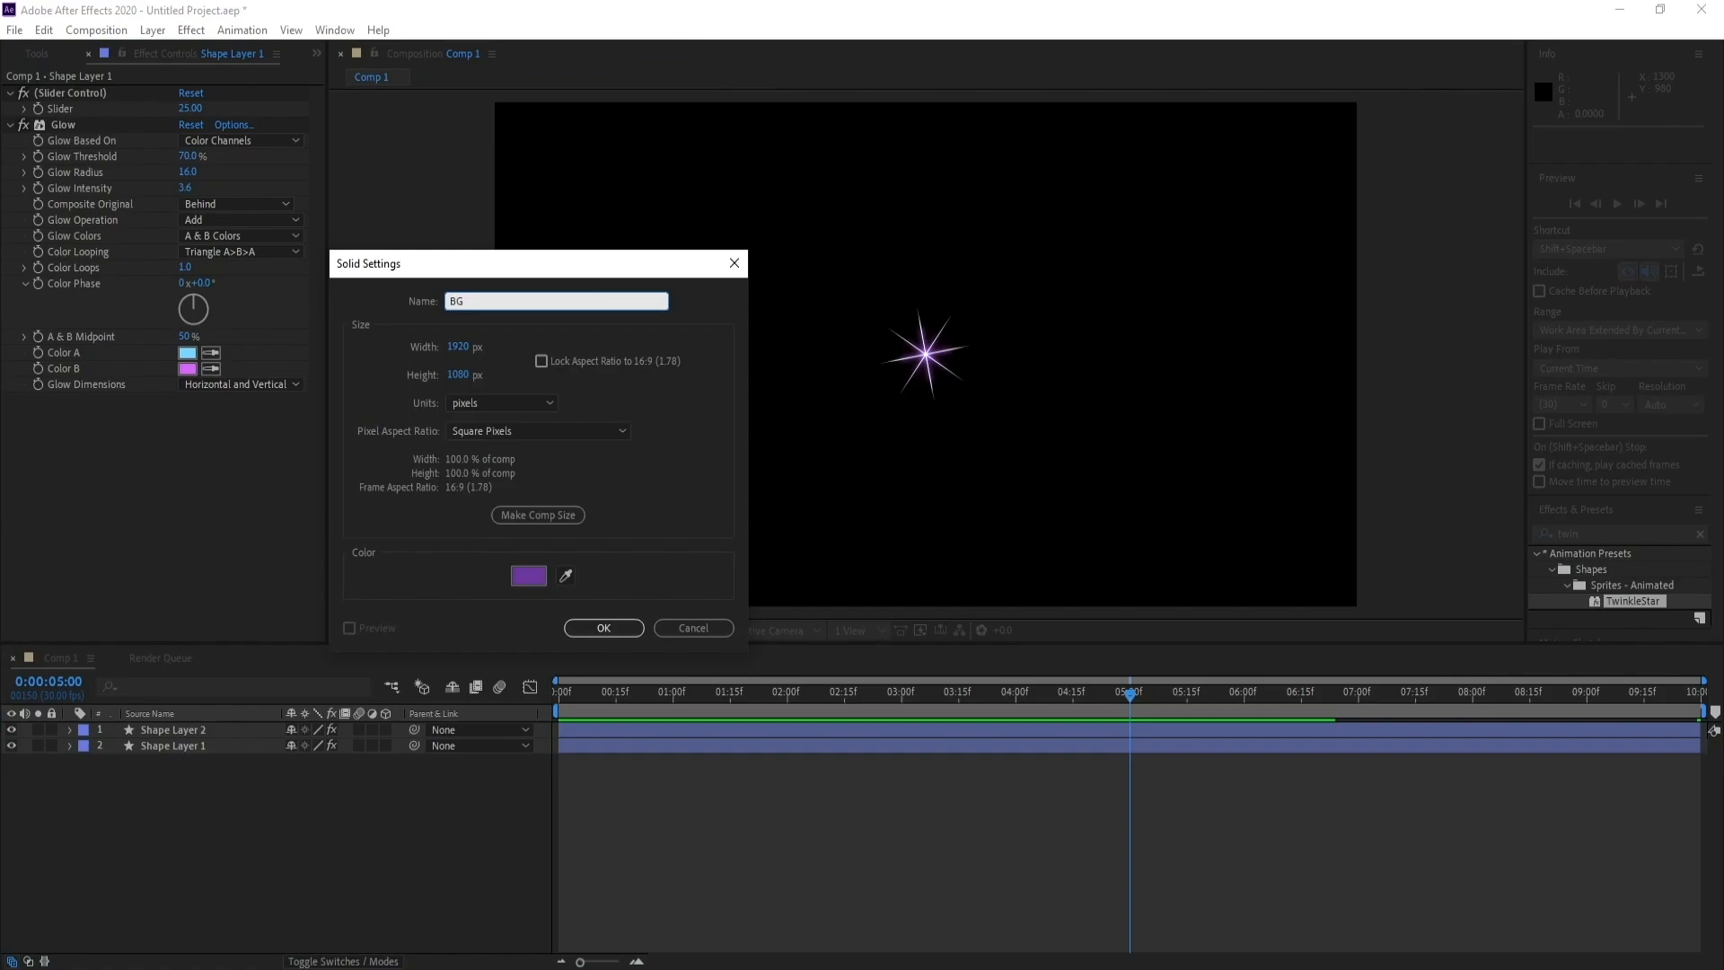
pyautogui.press('Return')
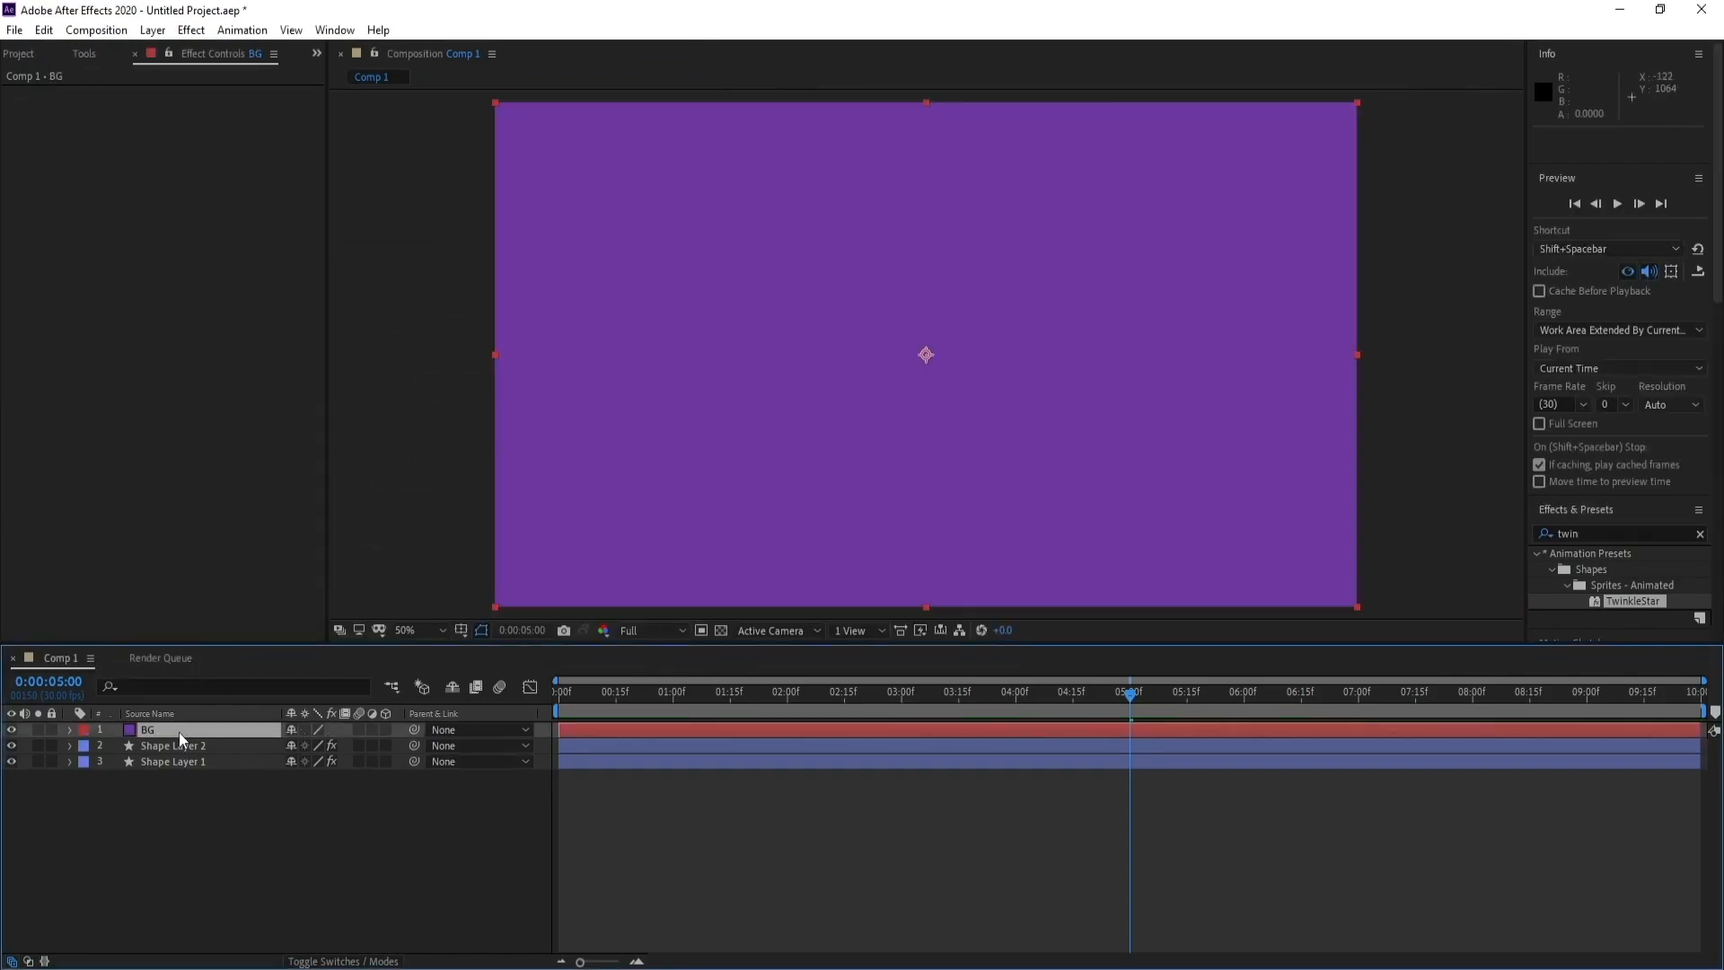
pyautogui.moveTo(180, 730); pyautogui.dragTo(178, 778)
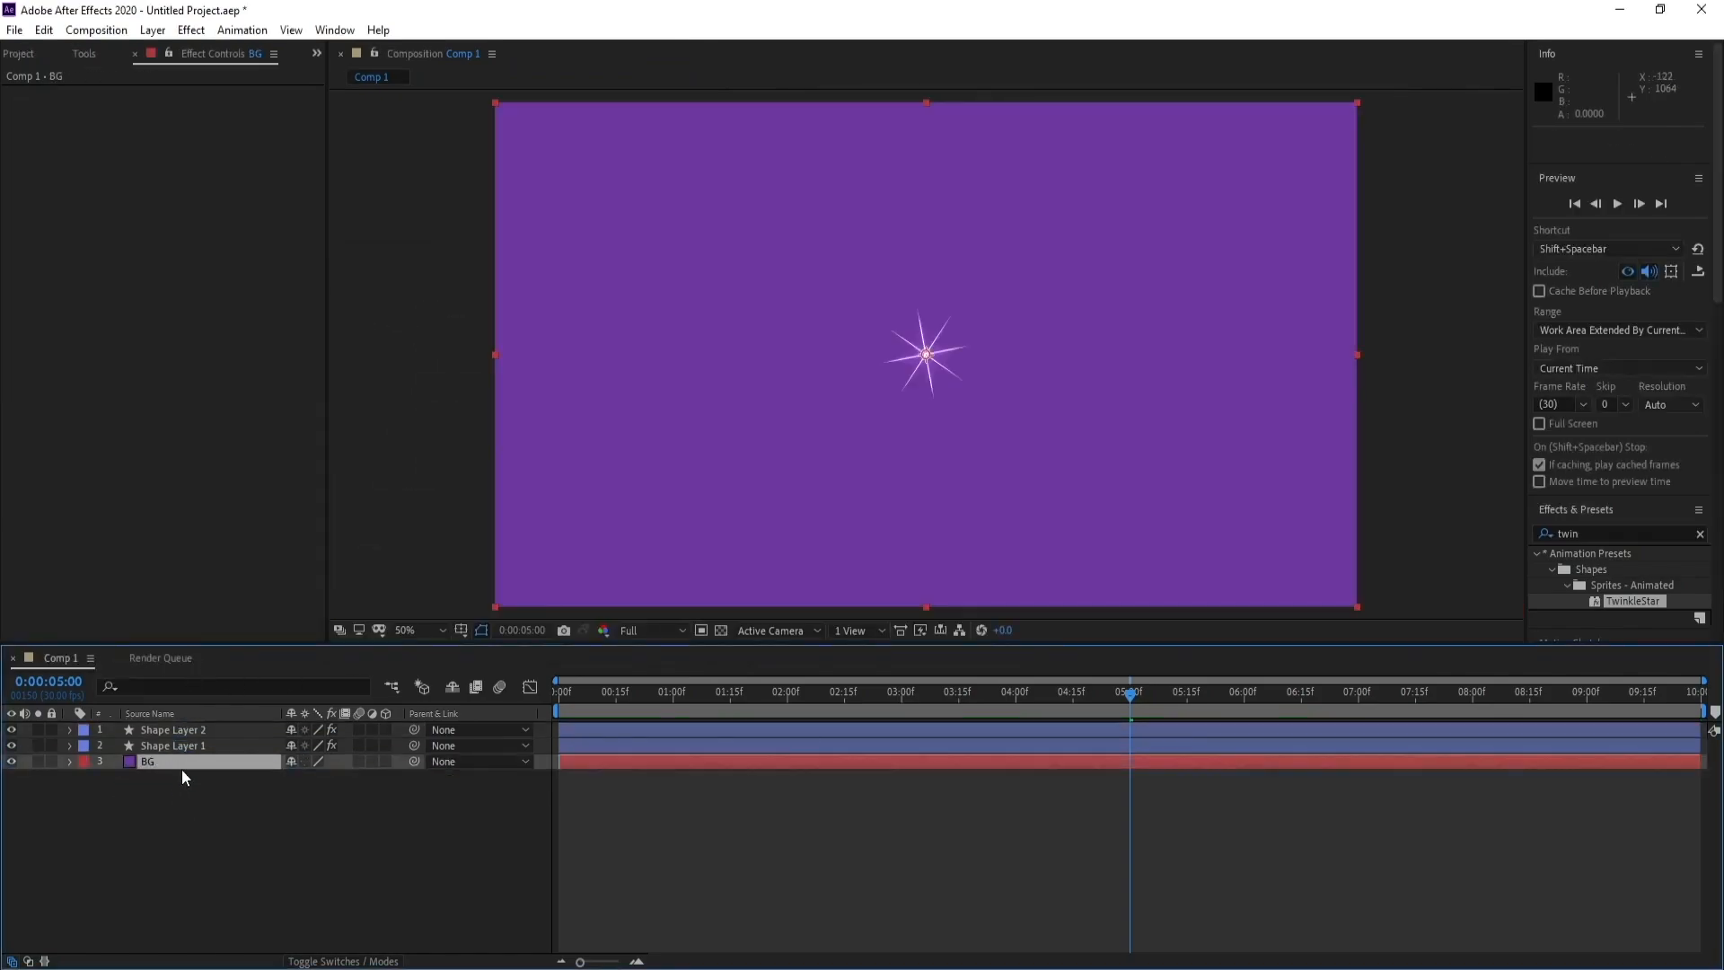
# Apply the Gradient Ramp effect to the BG layer
pyautogui.click(188, 31)
pyautogui.moveTo(317, 543)
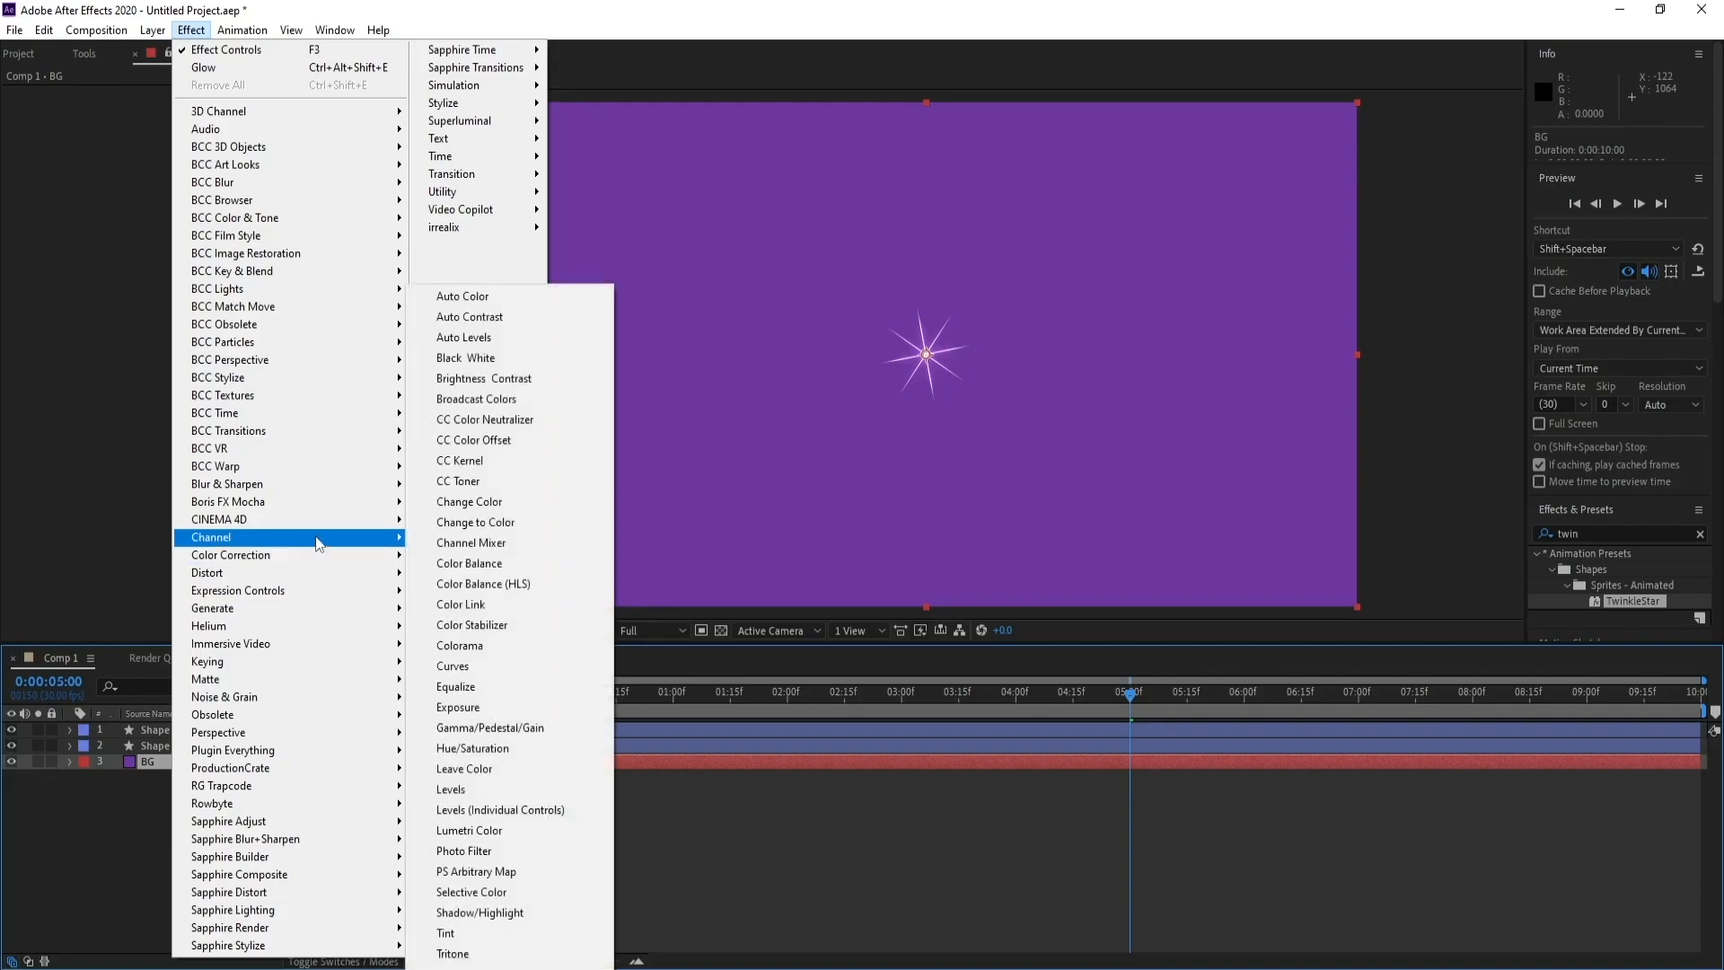
pyautogui.moveTo(307, 609)
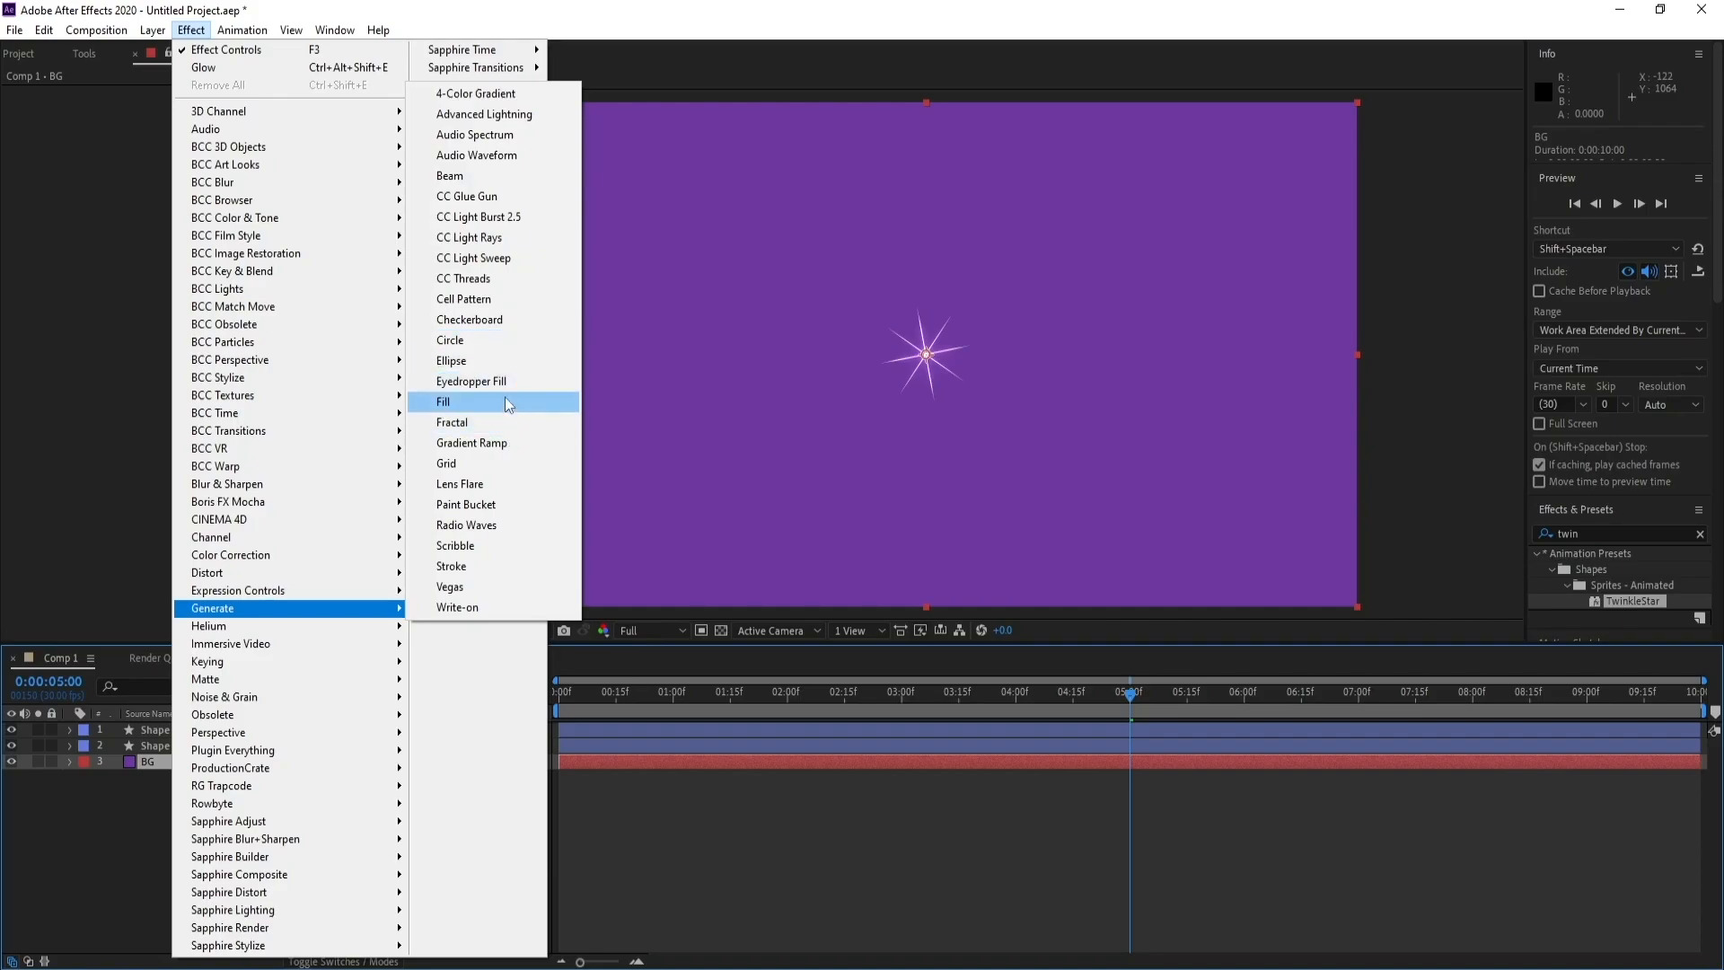
pyautogui.click(485, 443)
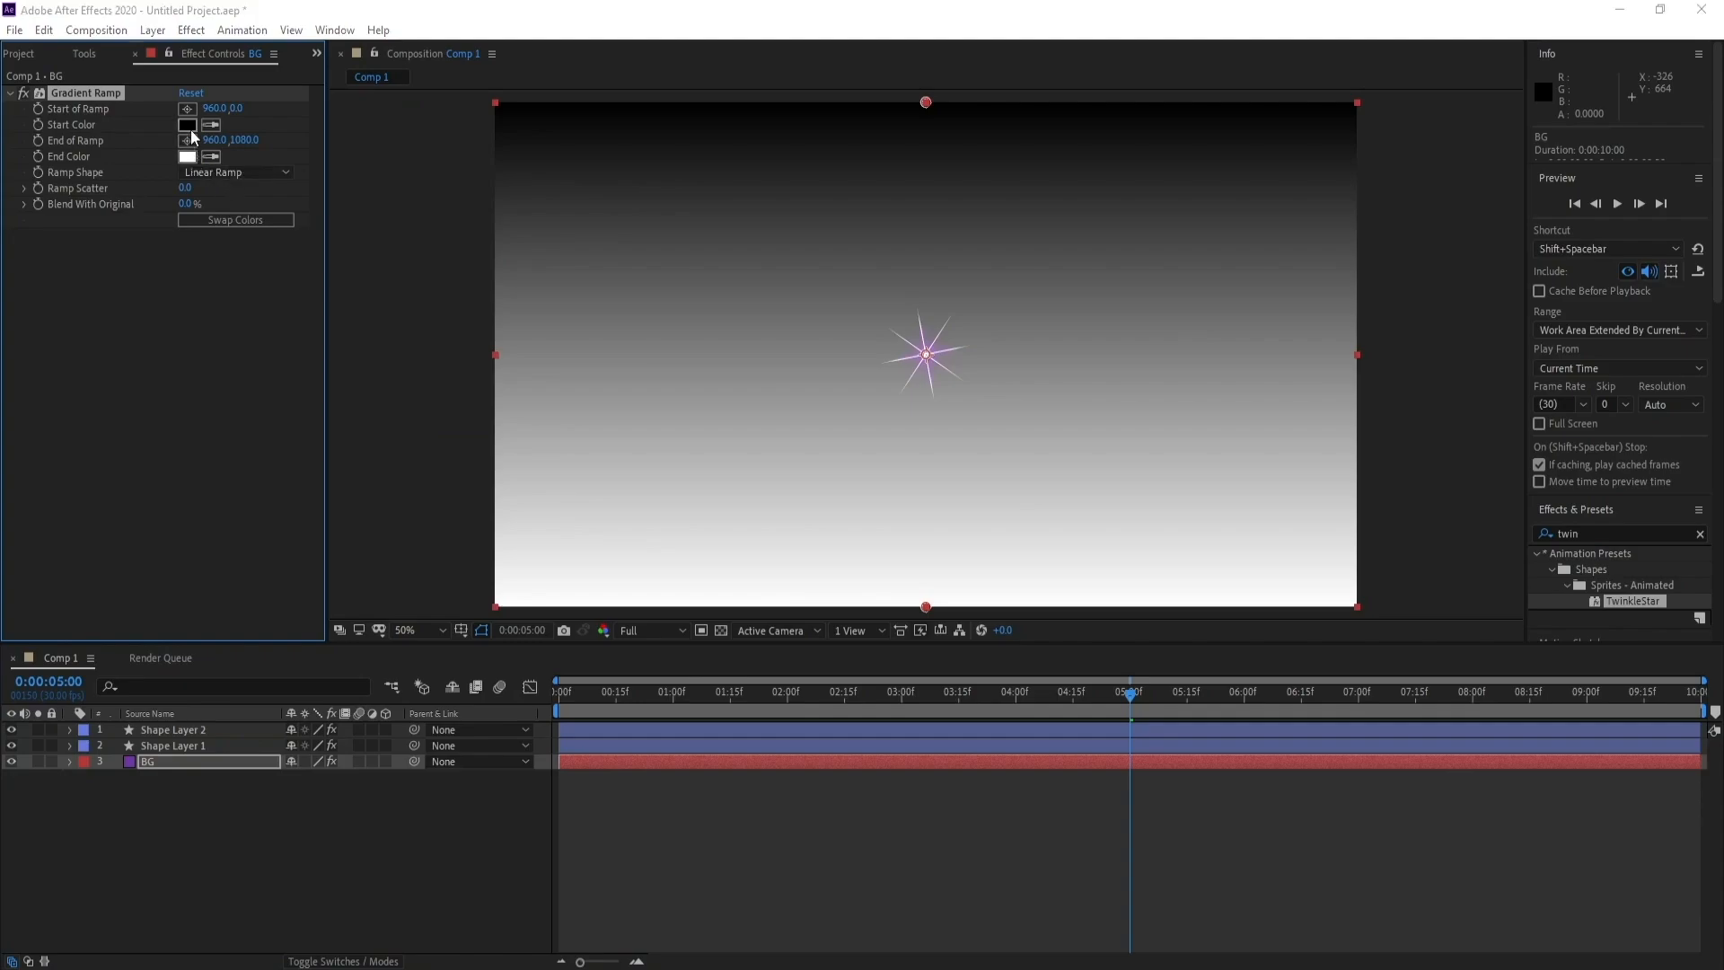
# Set the Gradient Ramp's Start Color to dark blue 000630
pyautogui.click(187, 125)
pyautogui.moveTo(453, 496); pyautogui.dragTo(453, 446)
pyautogui.moveTo(405, 529)
pyautogui.mouseDown()
pyautogui.moveTo(469, 589)
pyautogui.moveTo(458, 545)
pyautogui.moveTo(479, 542)
pyautogui.mouseUp()
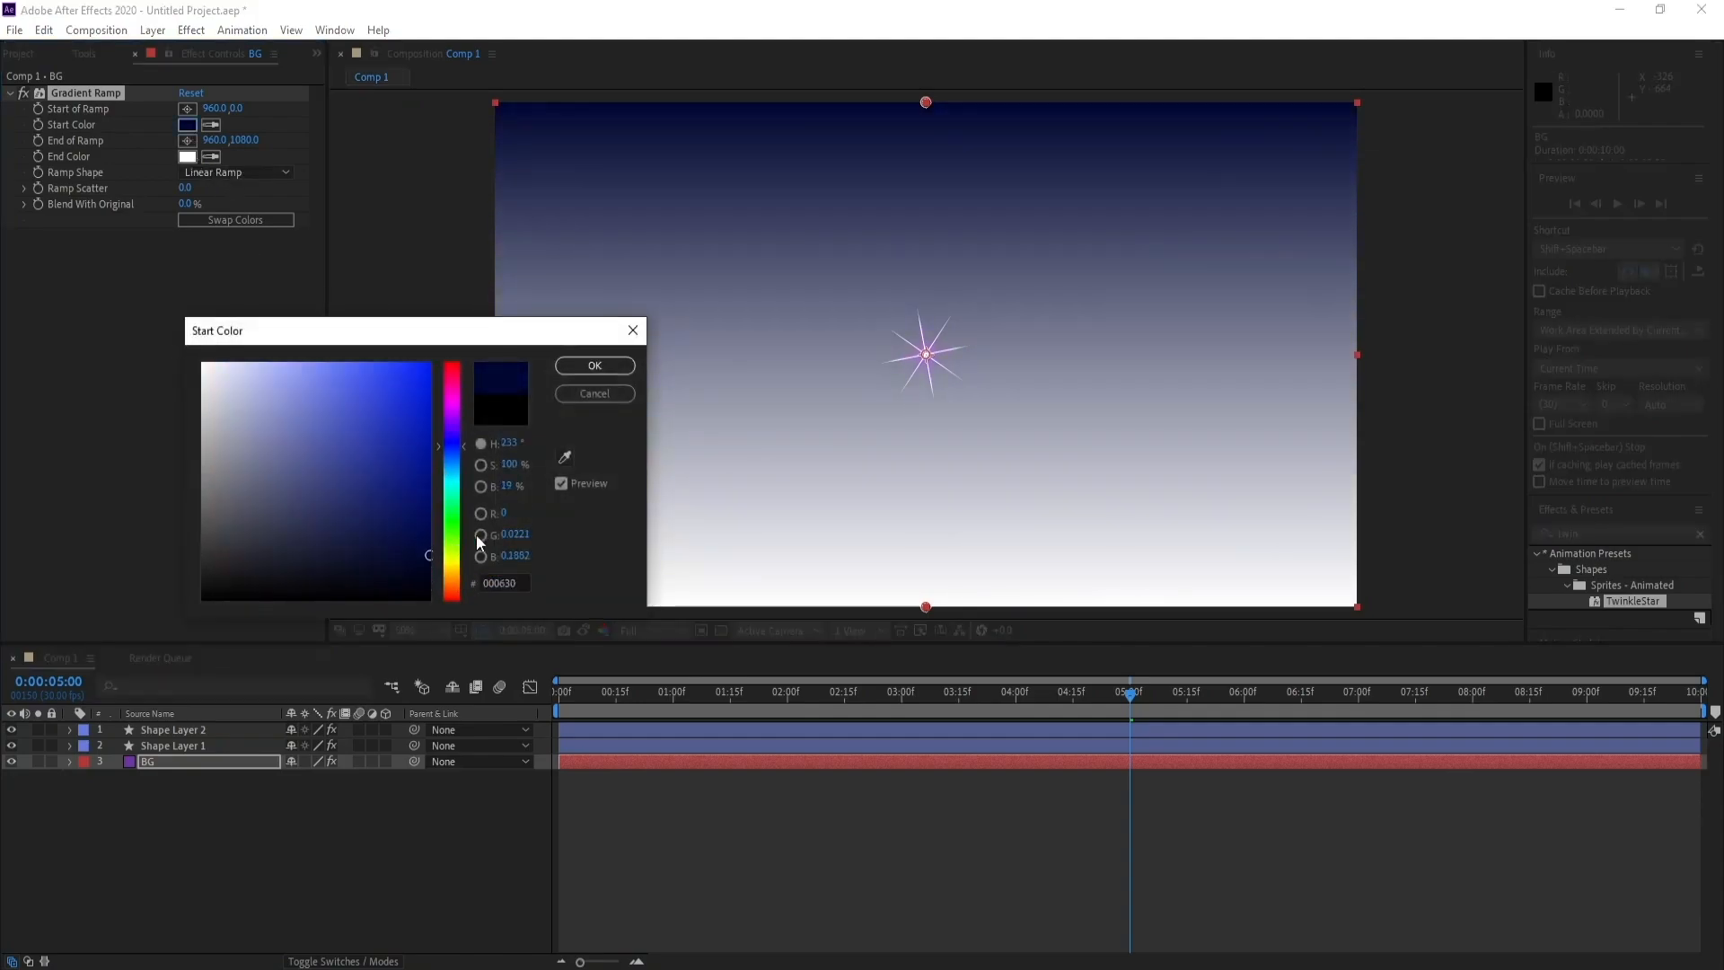
pyautogui.click(595, 366)
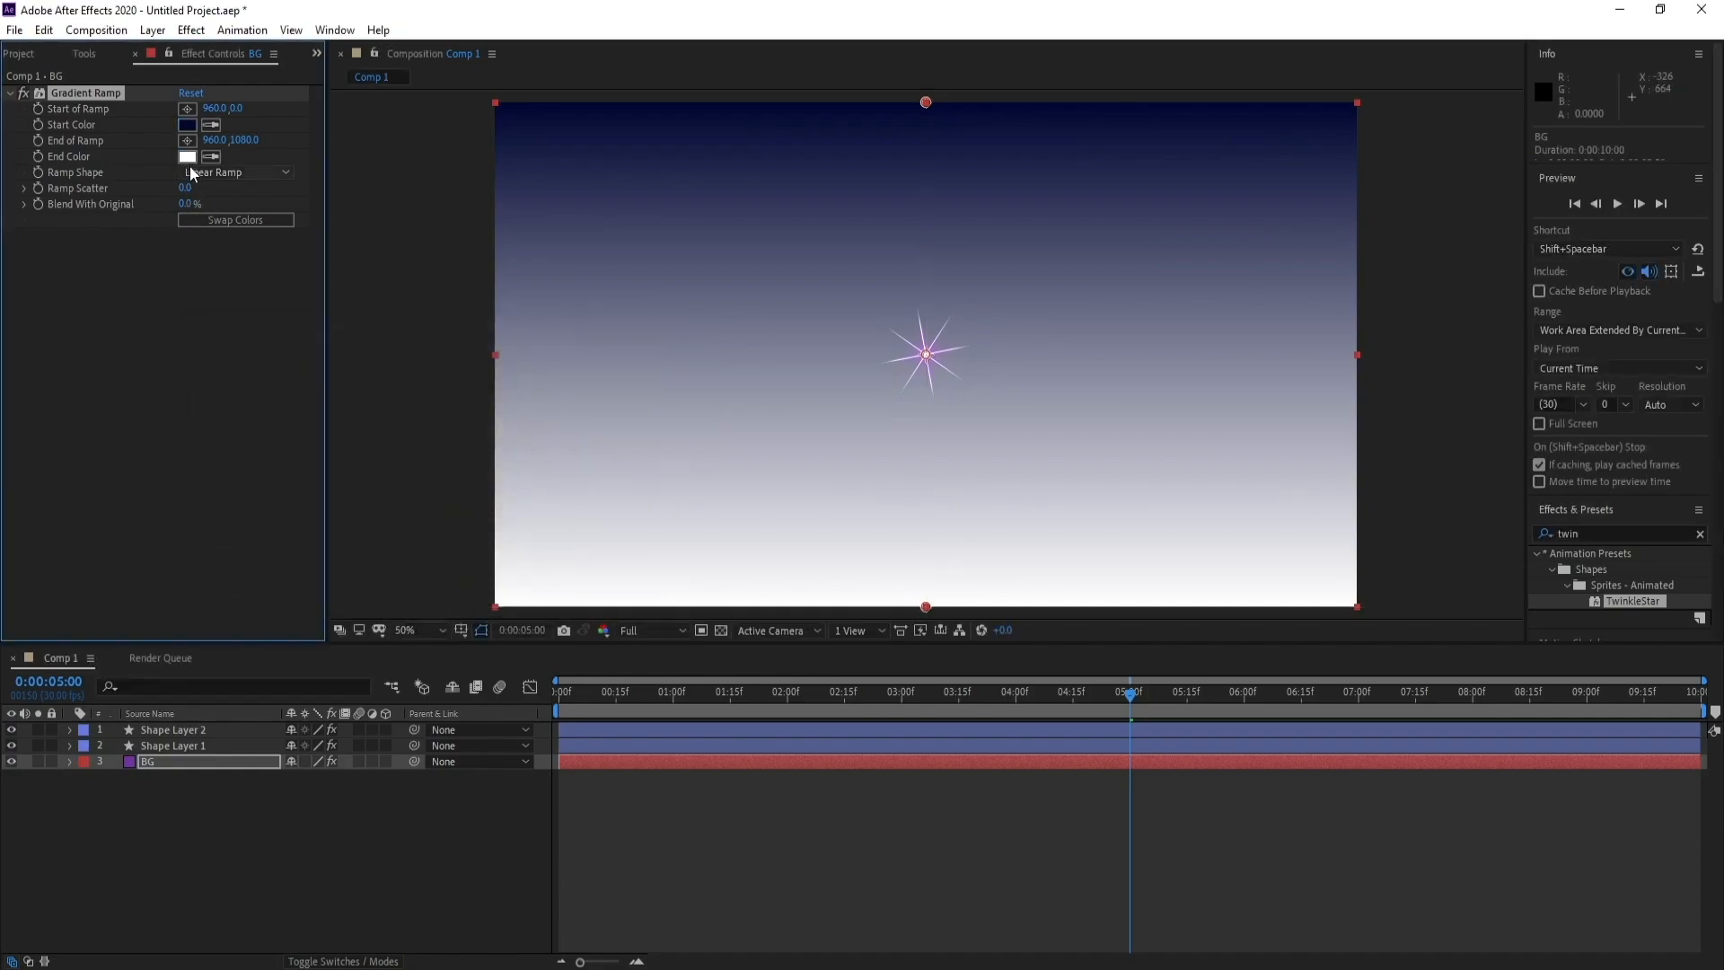
# Set the Gradient Ramp's End Color to near-black navy 00031F
pyautogui.click(187, 156)
pyautogui.click(453, 446)
pyautogui.moveTo(419, 489)
pyautogui.mouseDown()
pyautogui.moveTo(453, 608)
pyautogui.moveTo(454, 571)
pyautogui.mouseUp()
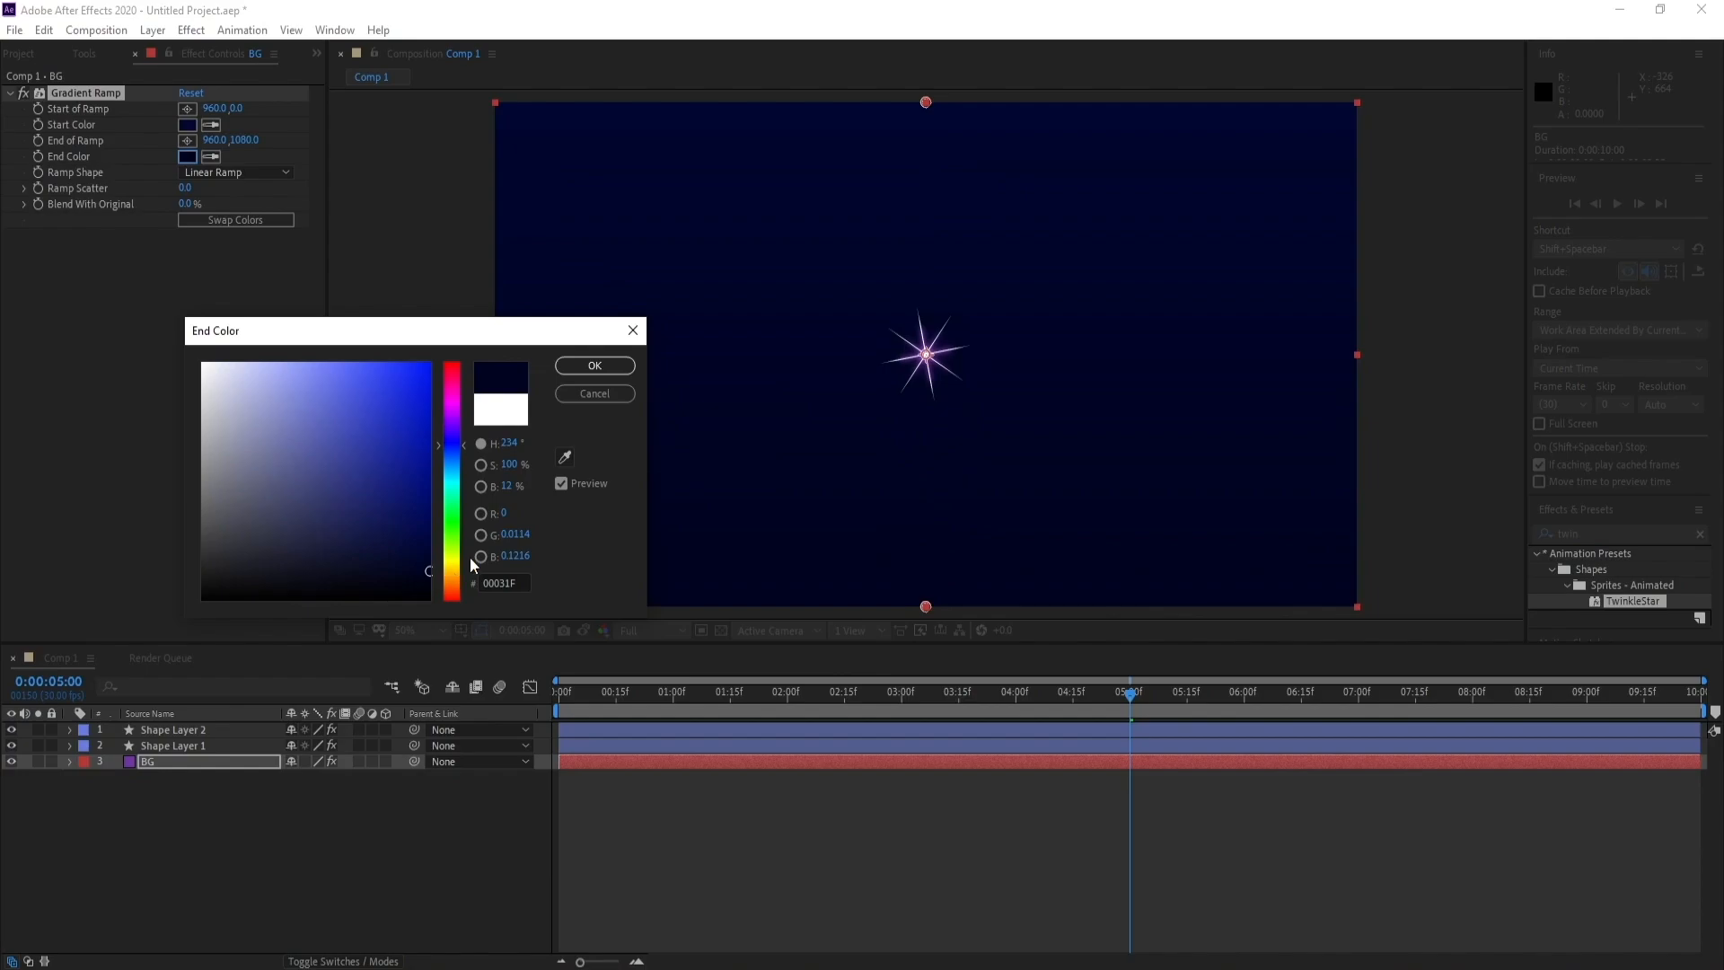
pyautogui.click(595, 365)
# Lighten the Gradient Ramp's Start Color to the muted blue 272C4B
pyautogui.click(186, 125)
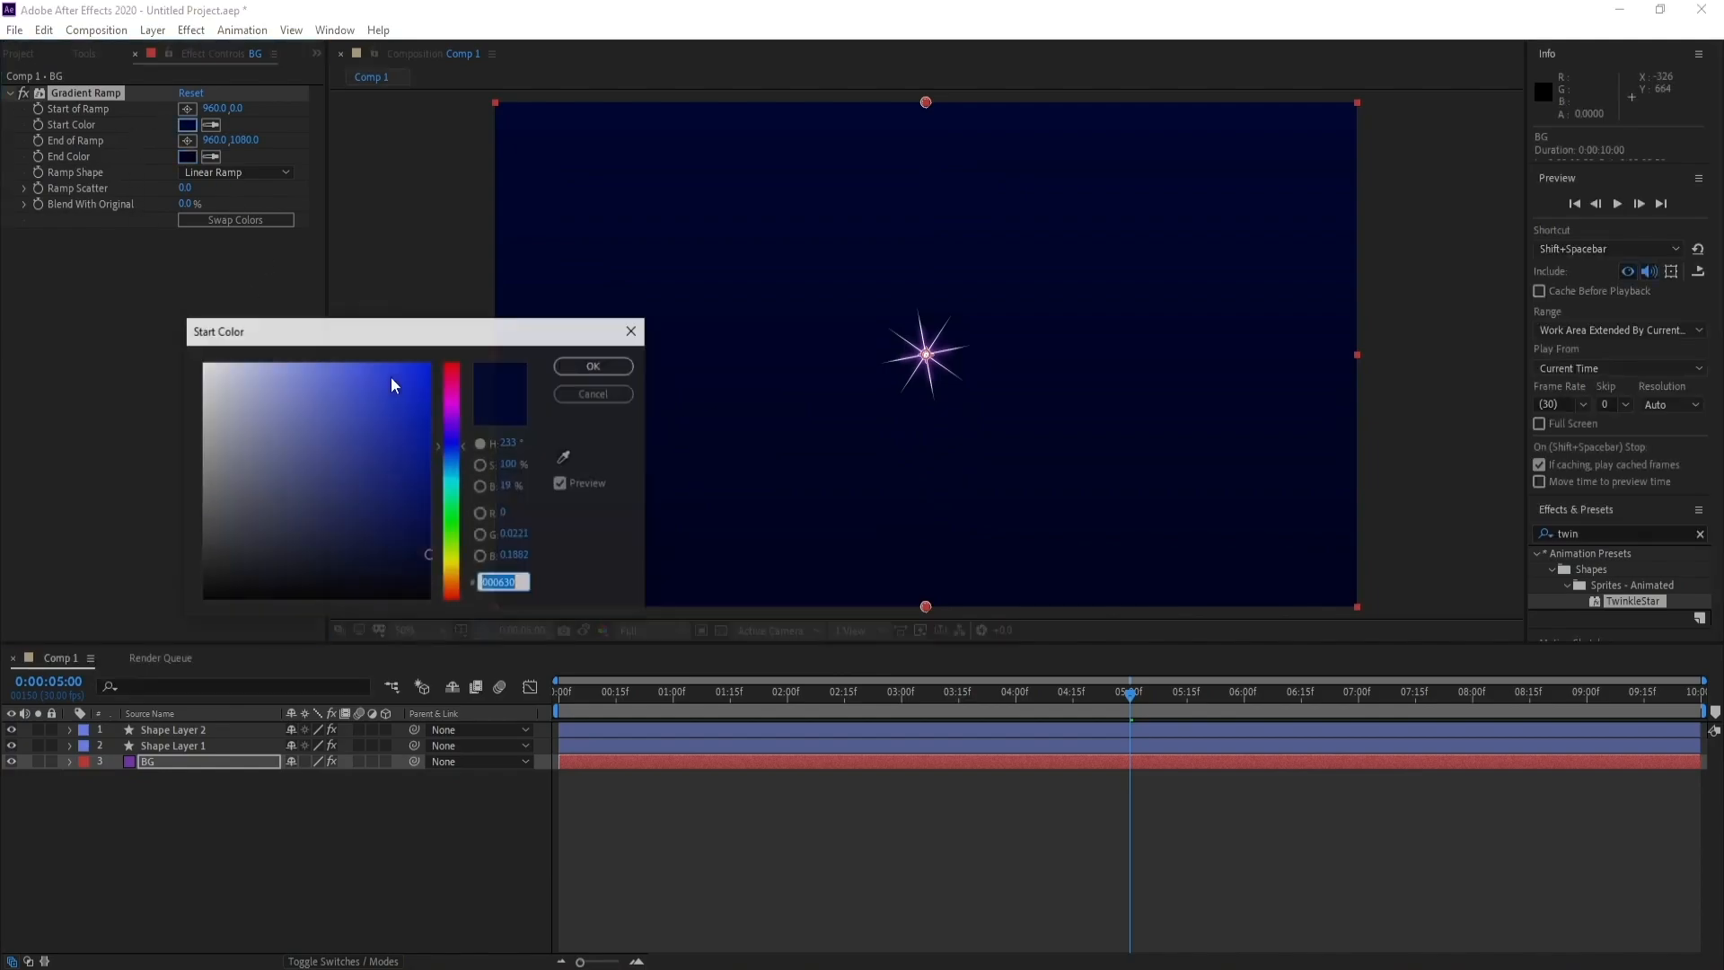
pyautogui.moveTo(416, 419); pyautogui.dragTo(438, 533)
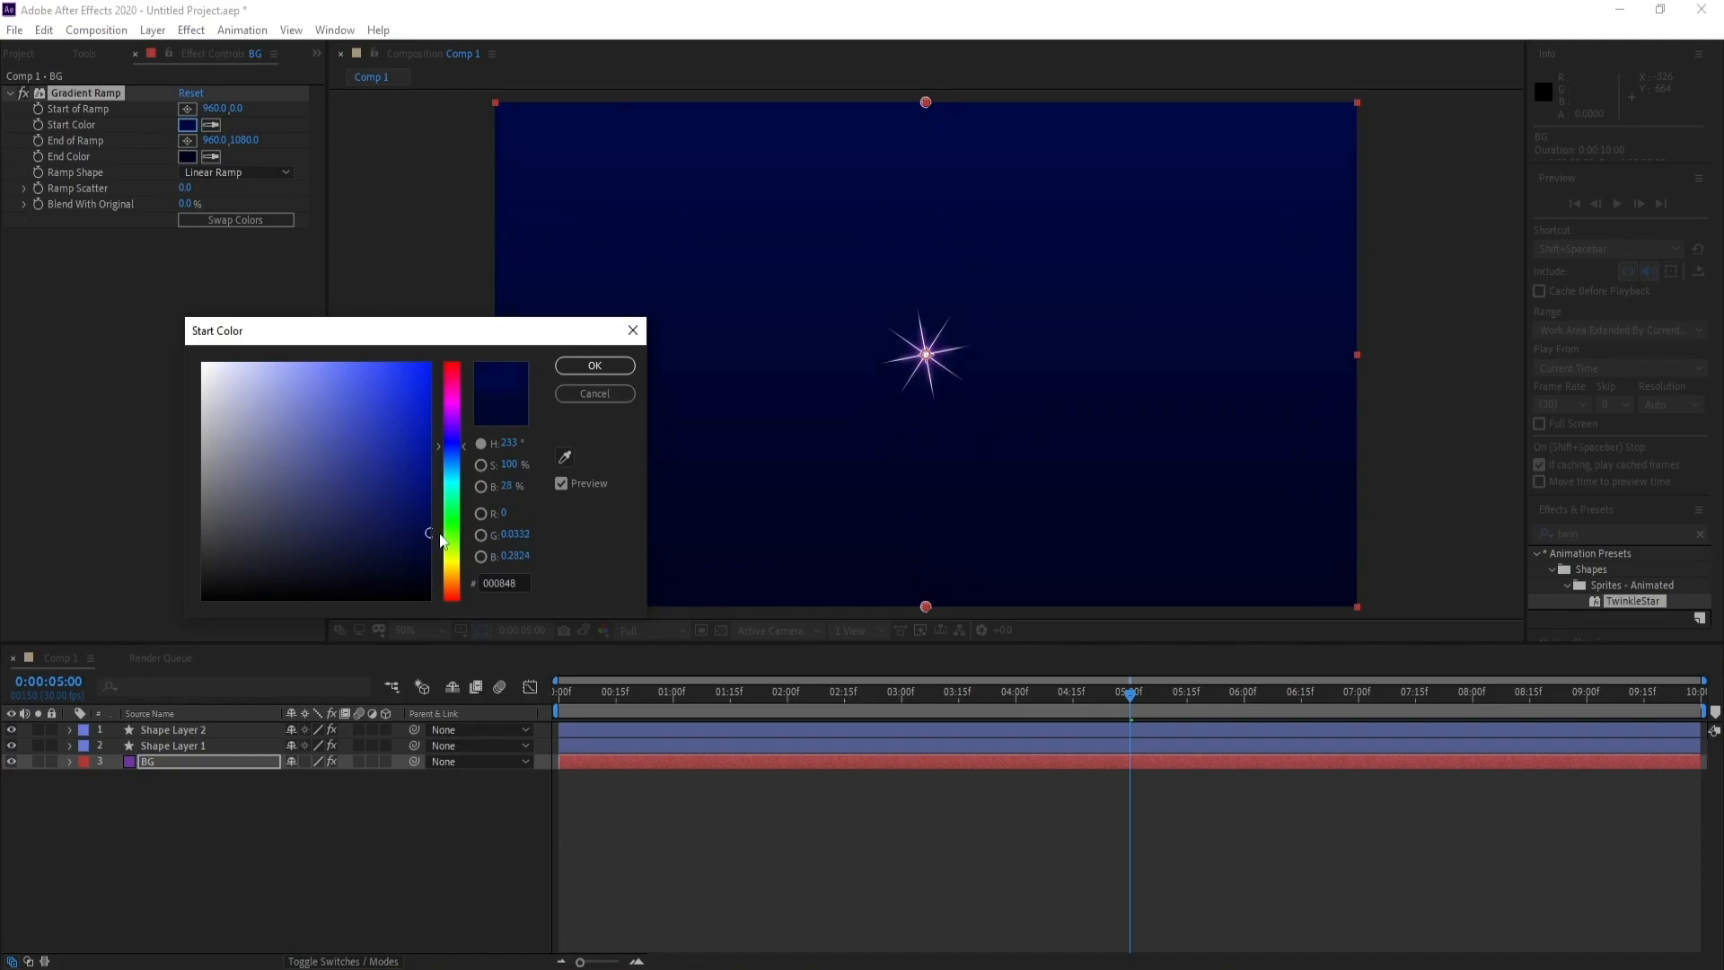
pyautogui.moveTo(385, 466); pyautogui.dragTo(305, 532)
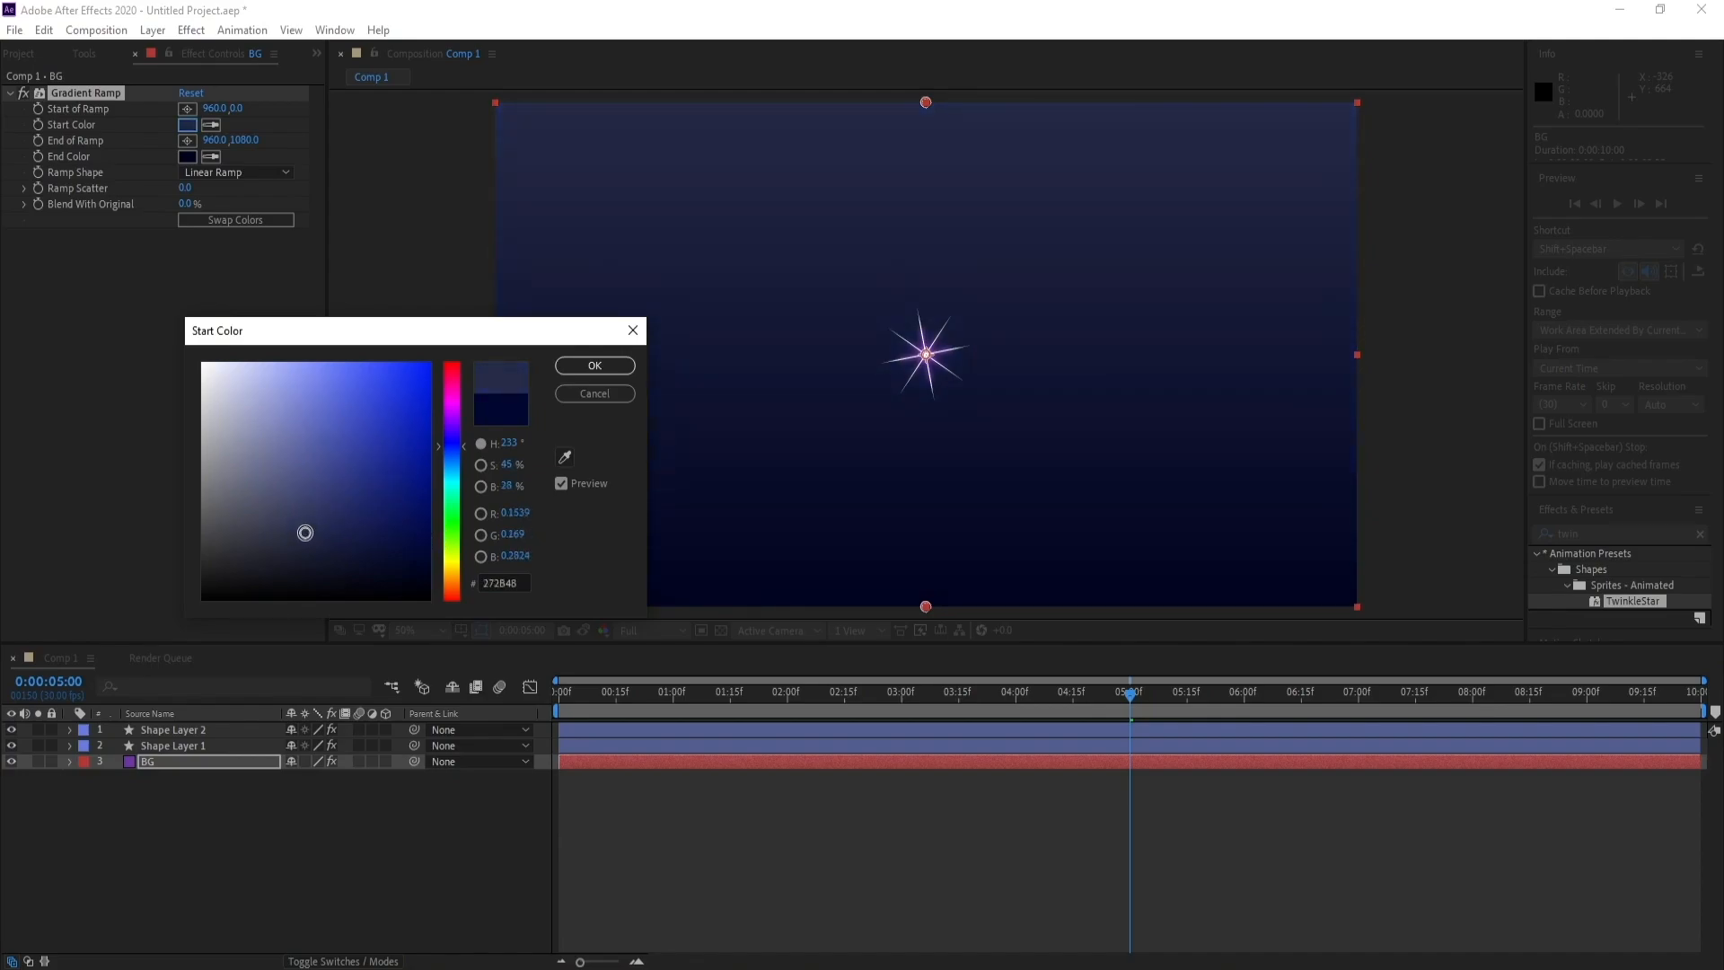
pyautogui.click(574, 366)
# Add another 1920 × 1080 px solid directly above BG, keeping the default settings
pyautogui.click(173, 764)
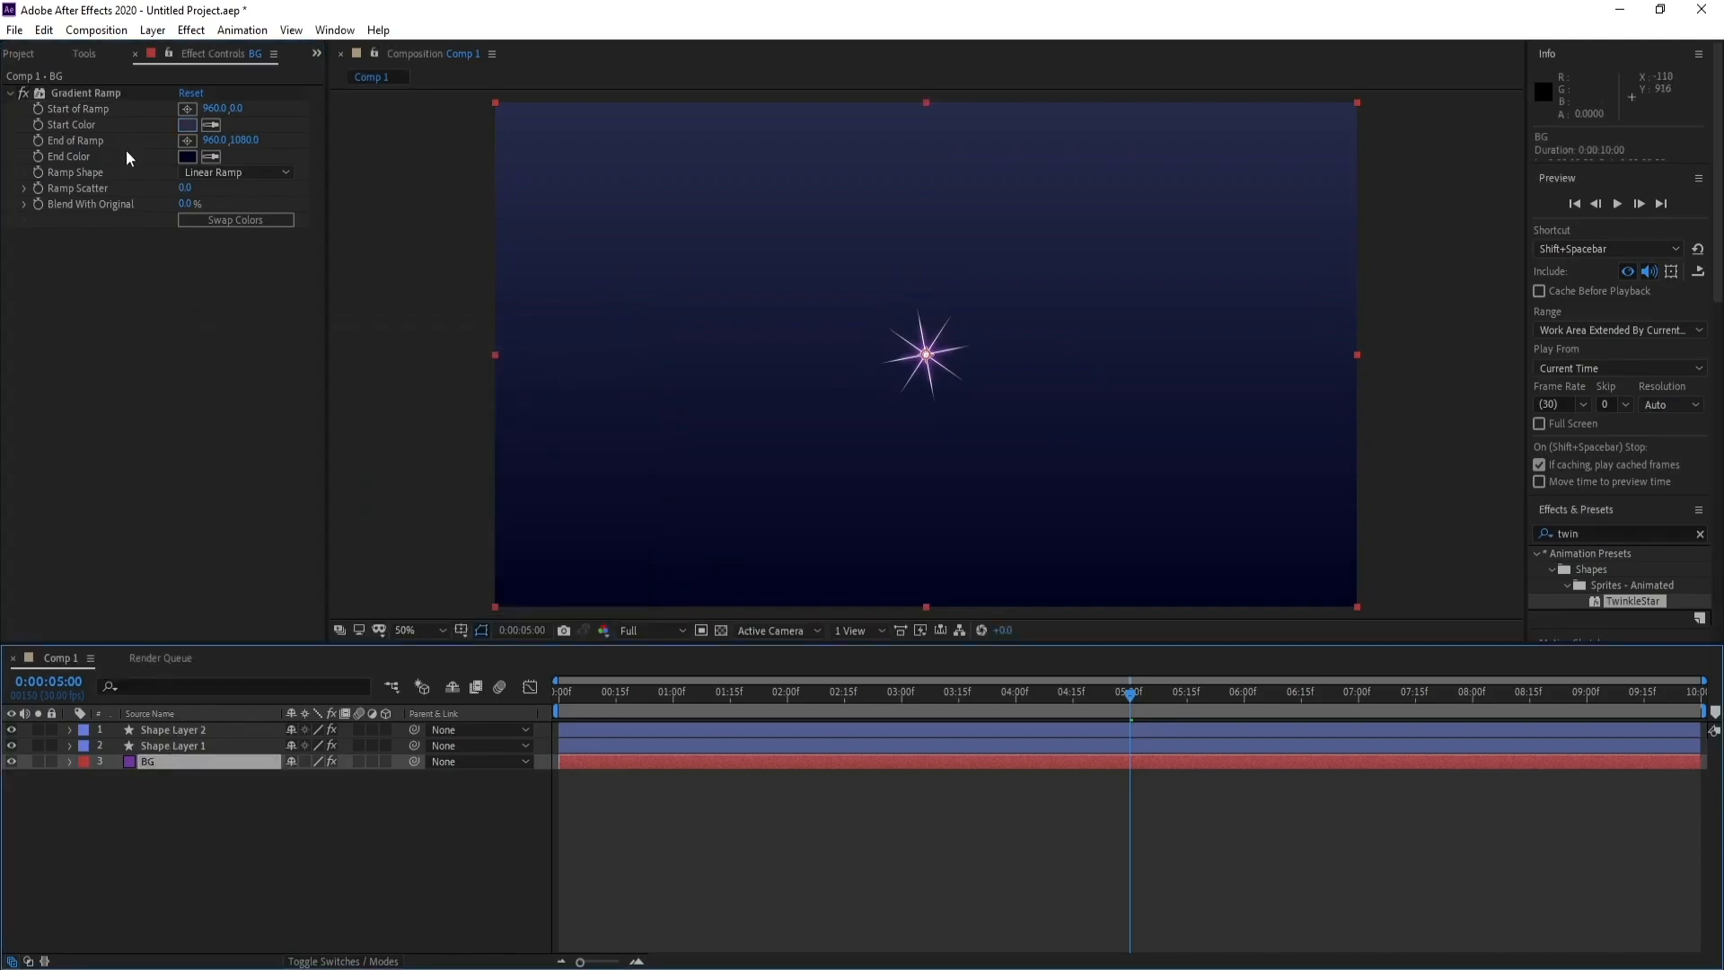
pyautogui.click(152, 30)
pyautogui.moveTo(206, 51)
pyautogui.click(458, 74)
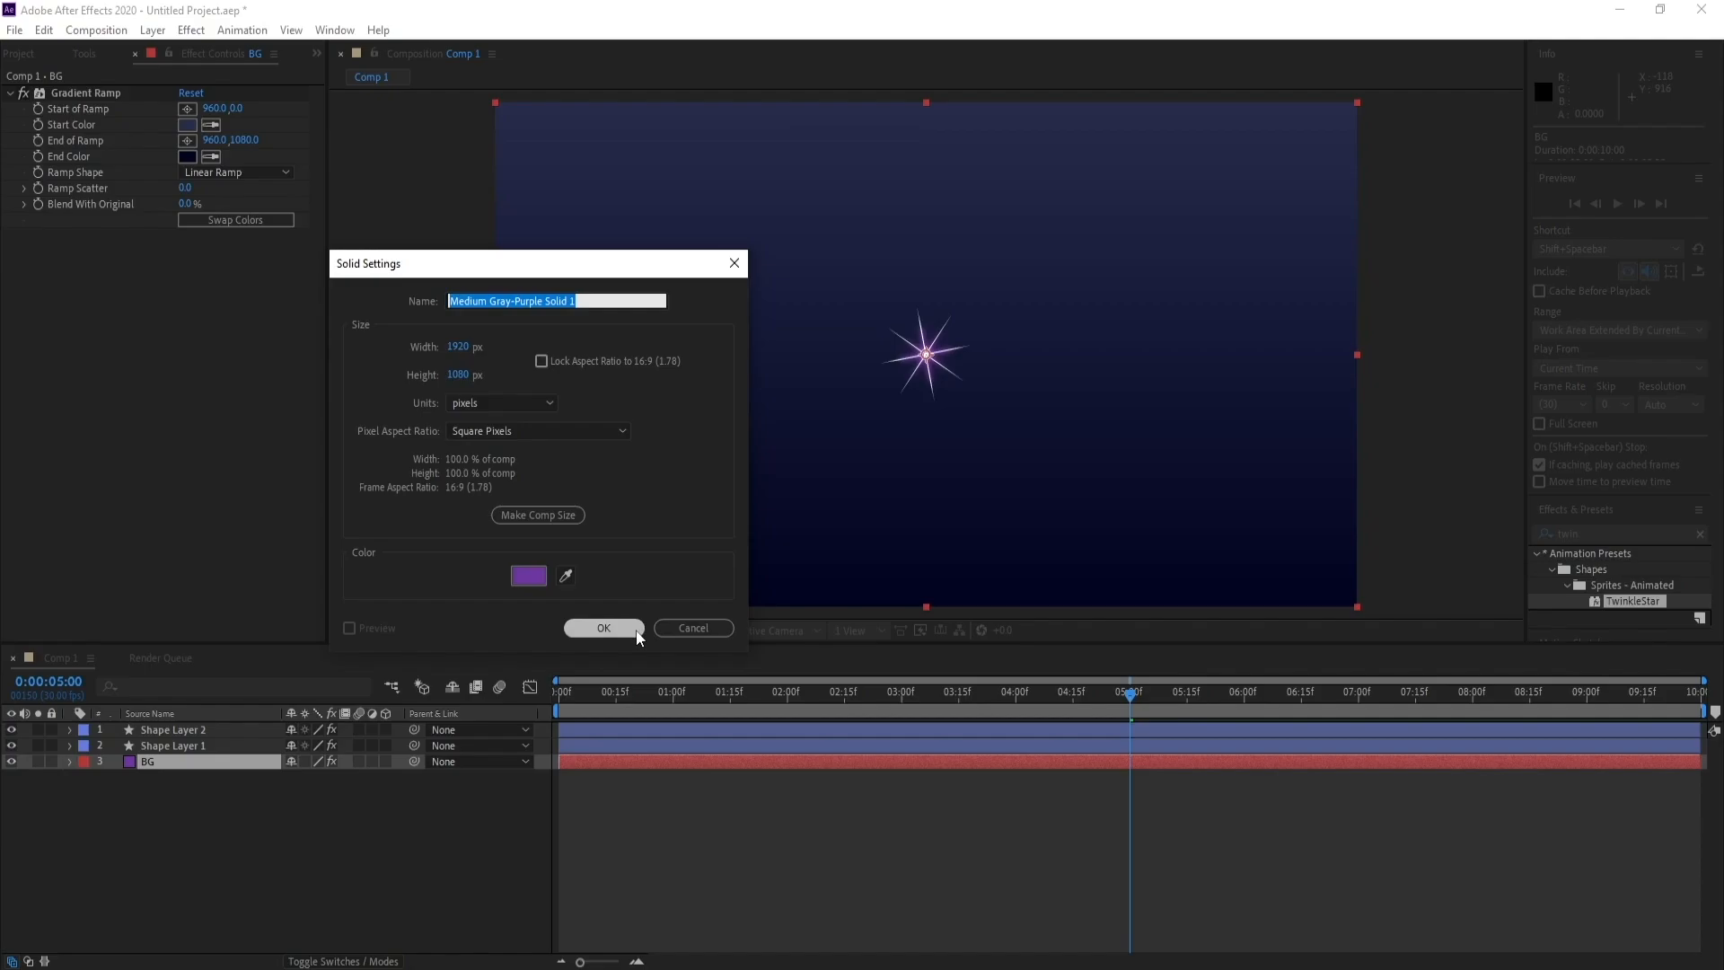
pyautogui.click(601, 628)
# Change the new solid's color to white in its solid settings
pyautogui.click(149, 30)
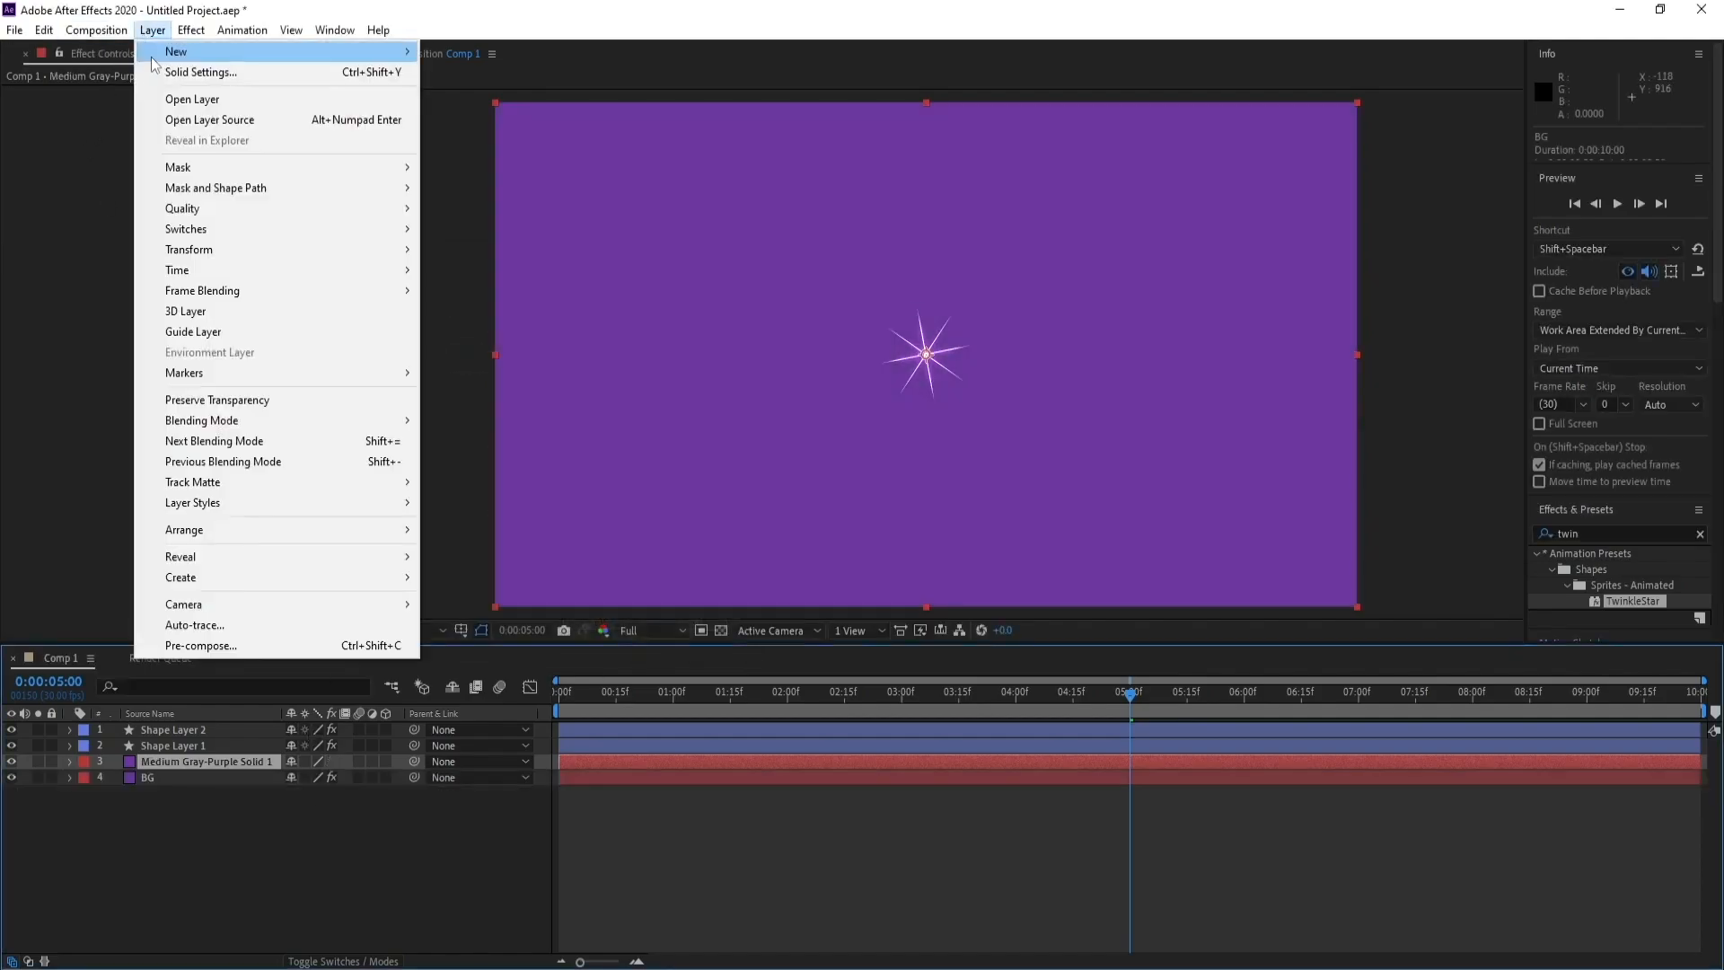
pyautogui.click(234, 70)
pyautogui.click(357, 475)
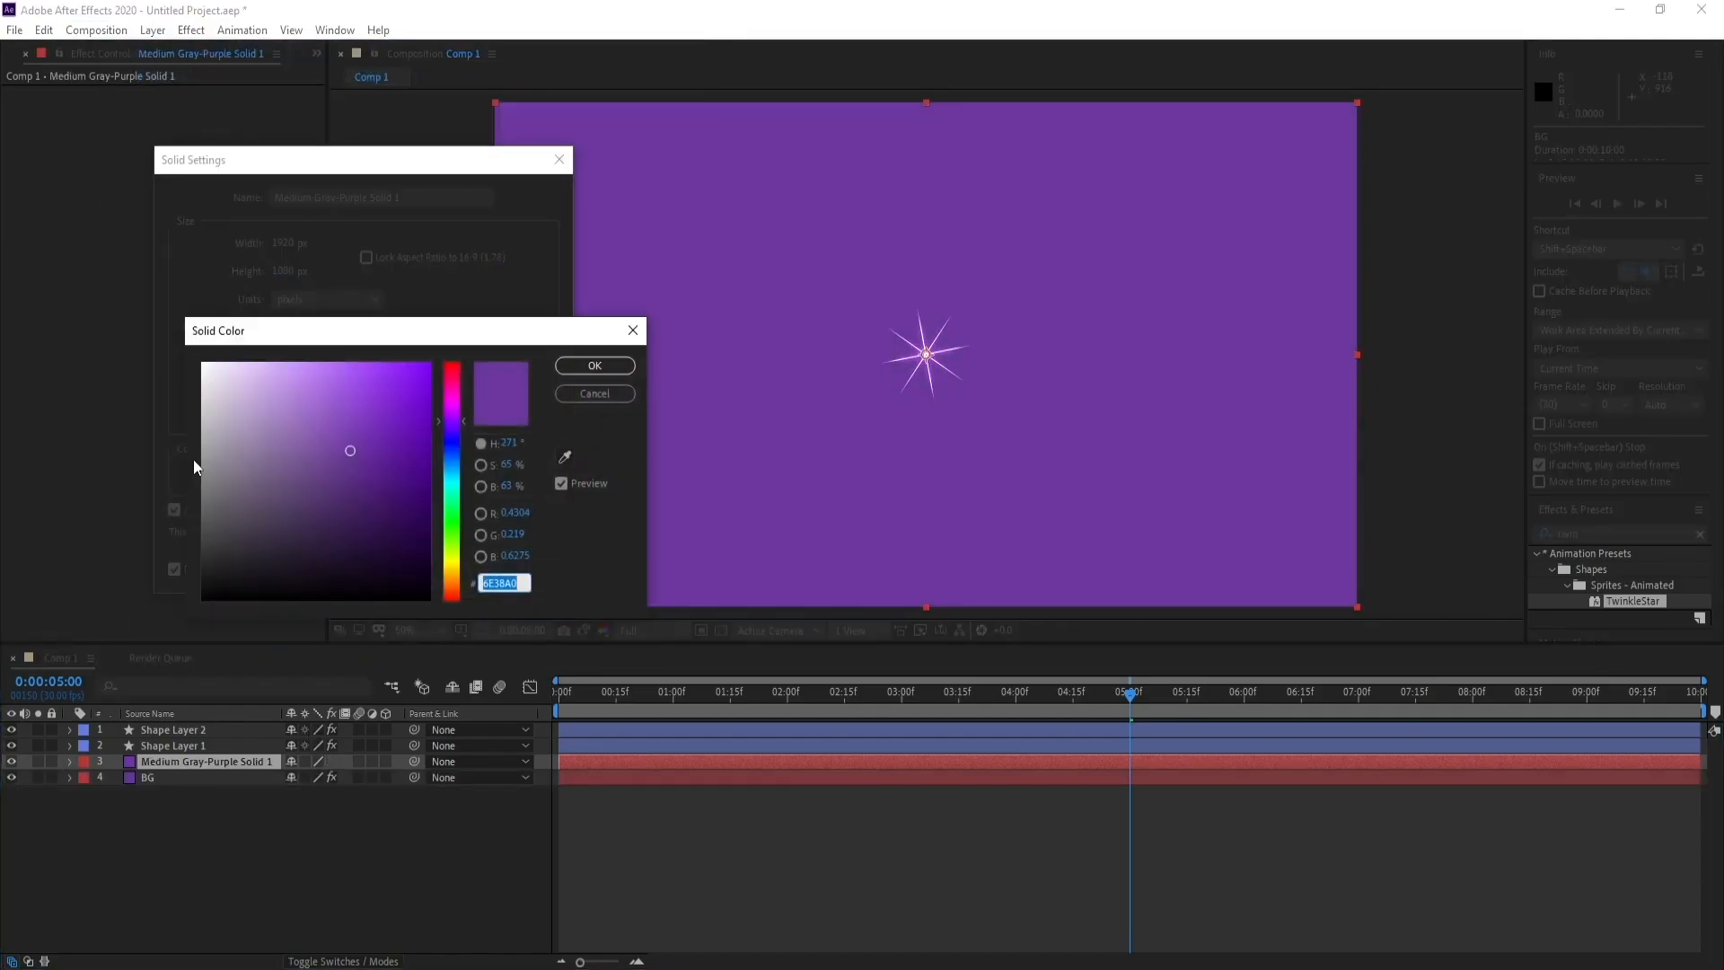
pyautogui.moveTo(201, 460); pyautogui.dragTo(119, 283)
pyautogui.click(594, 367)
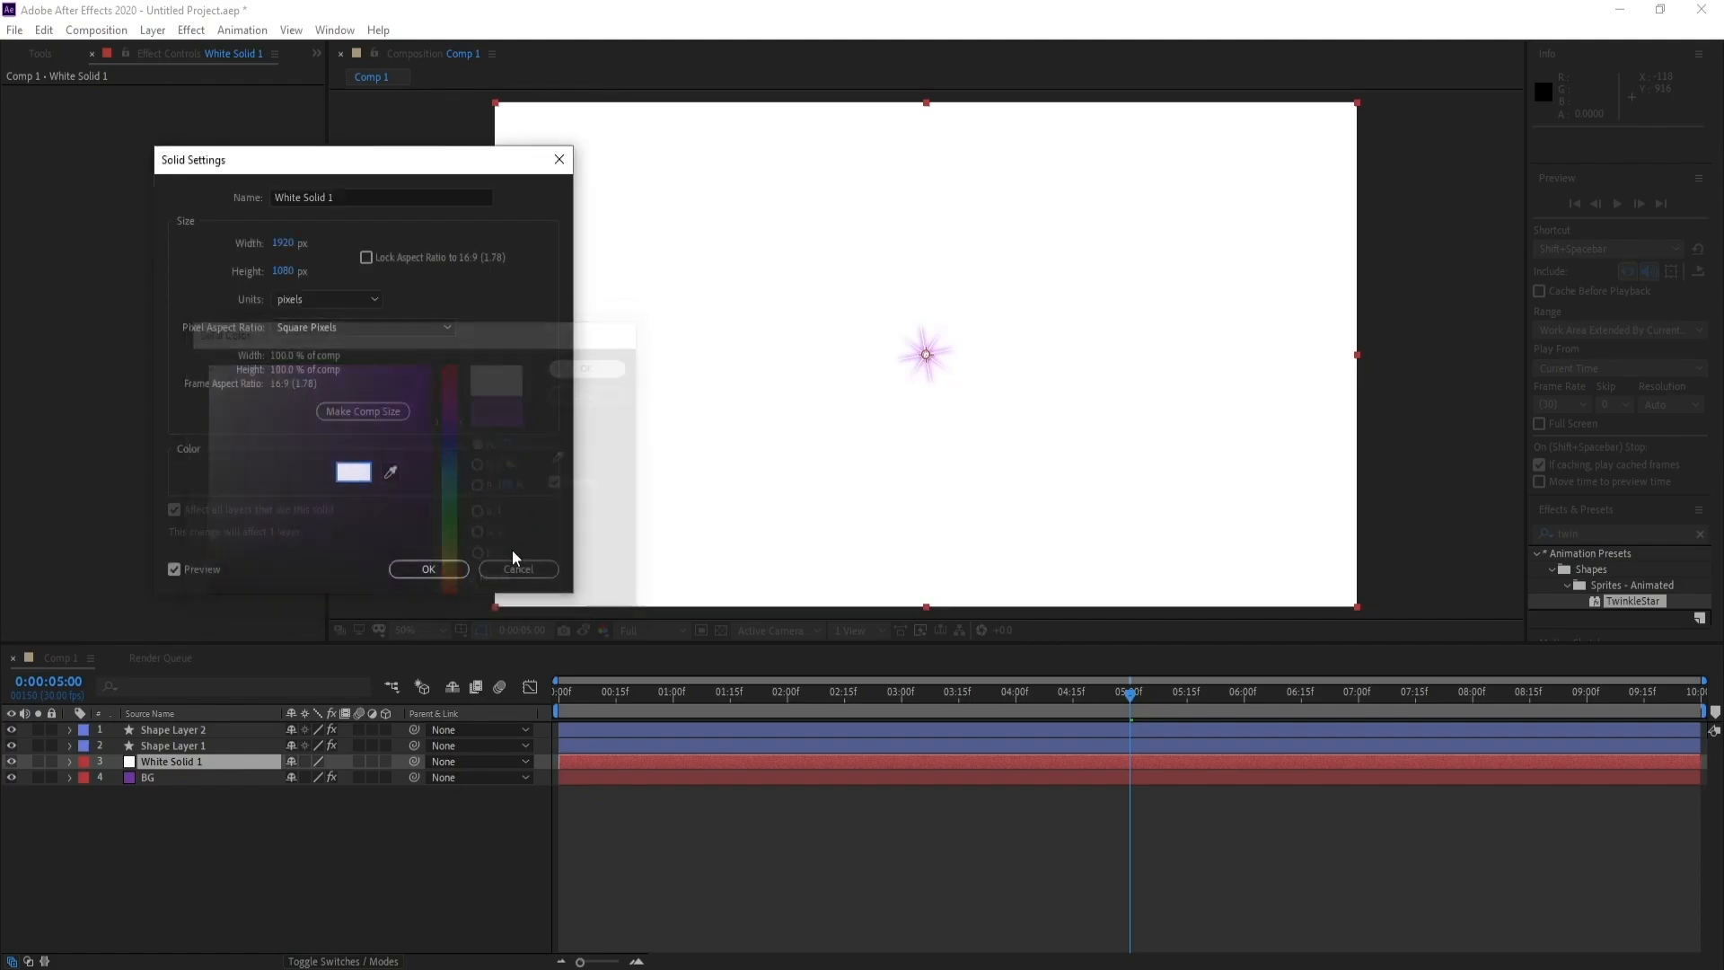
pyautogui.click(433, 571)
# Search the effects for "cc star" and apply CC Star Burst to the white solid
pyautogui.hotkey('ctrl', '5')
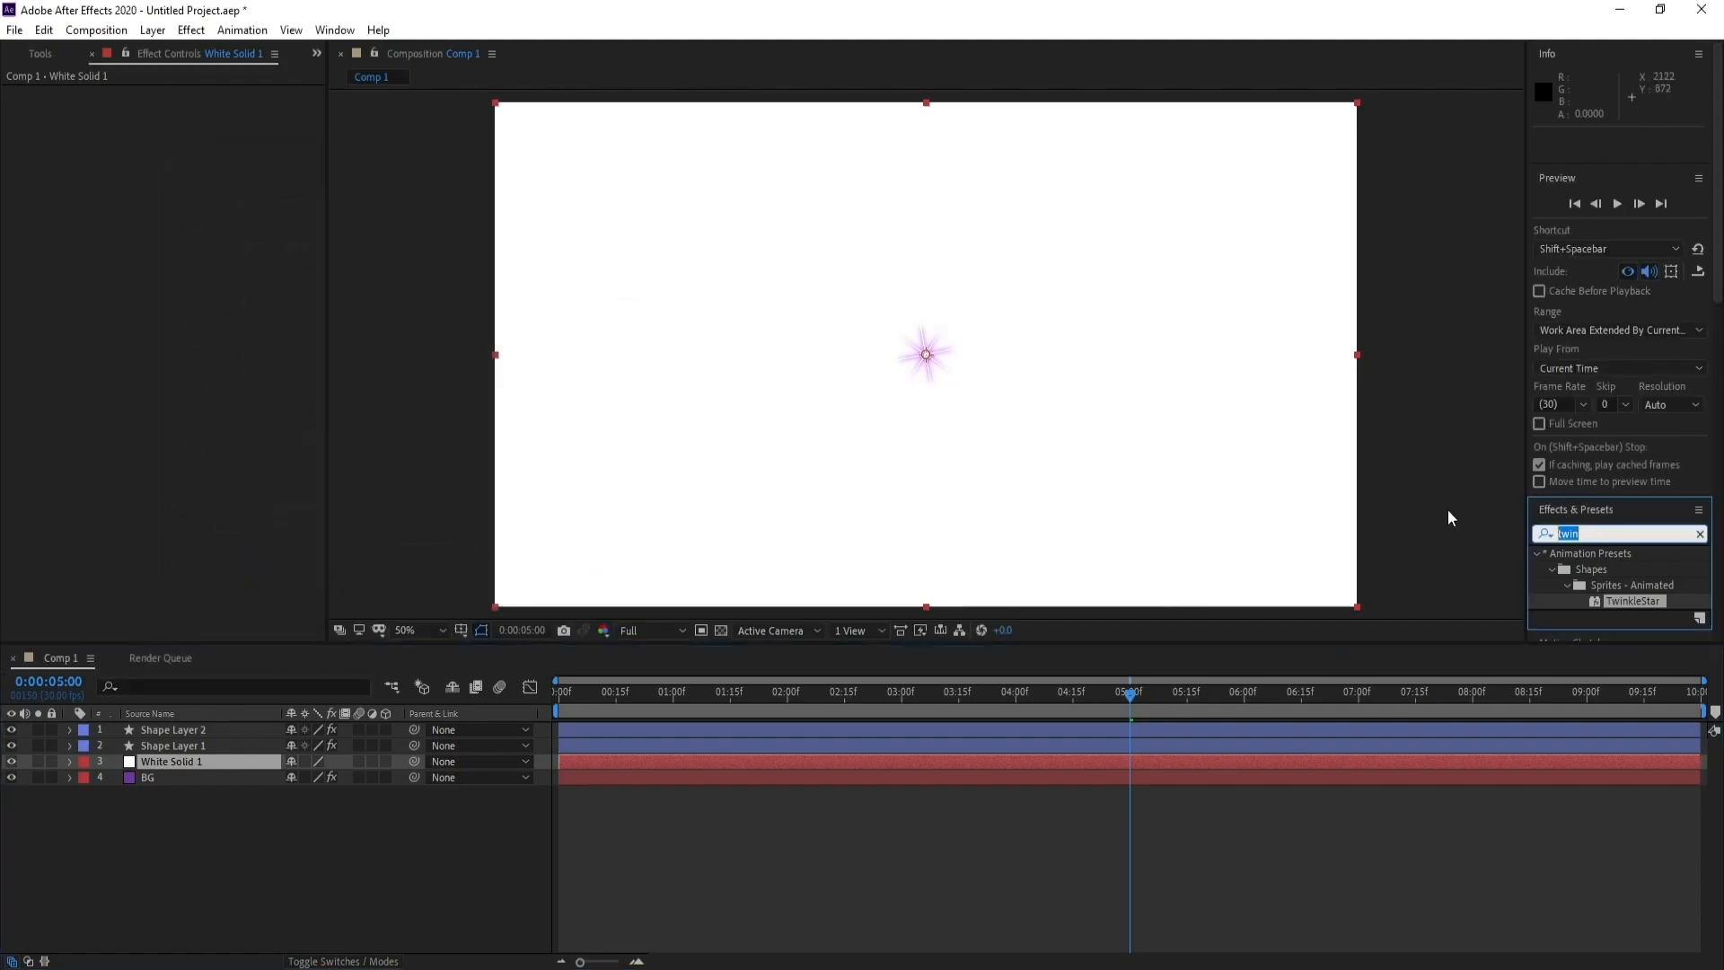
pyautogui.write('star')
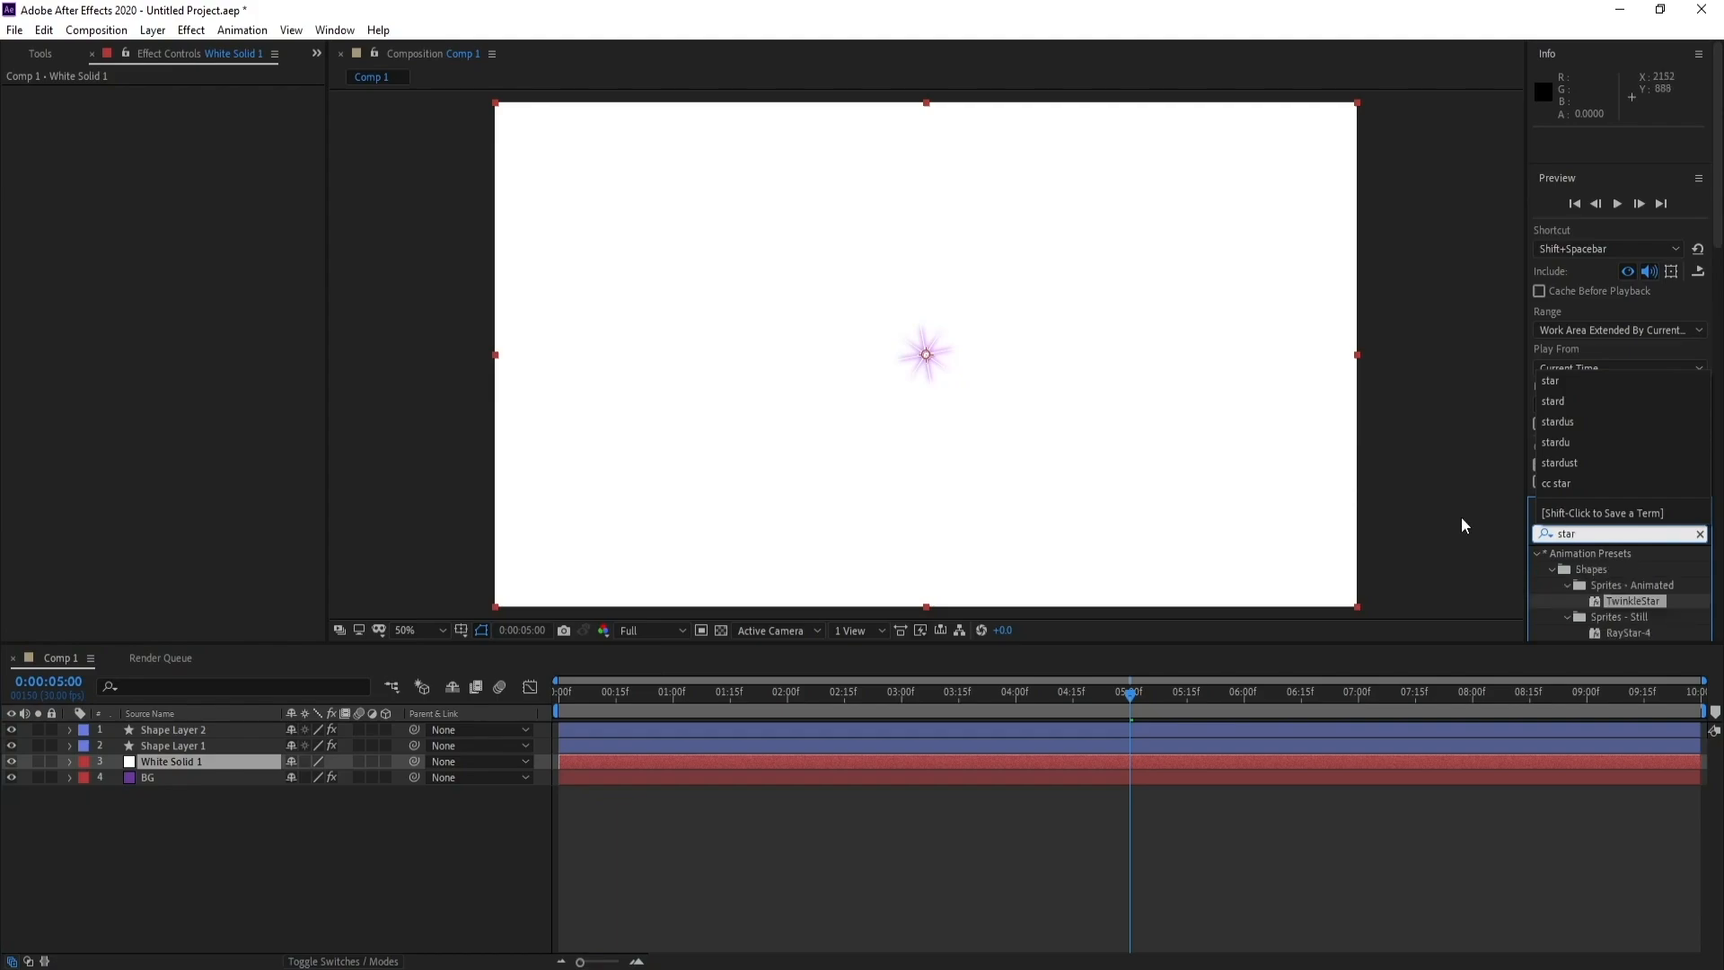
pyautogui.write('b')
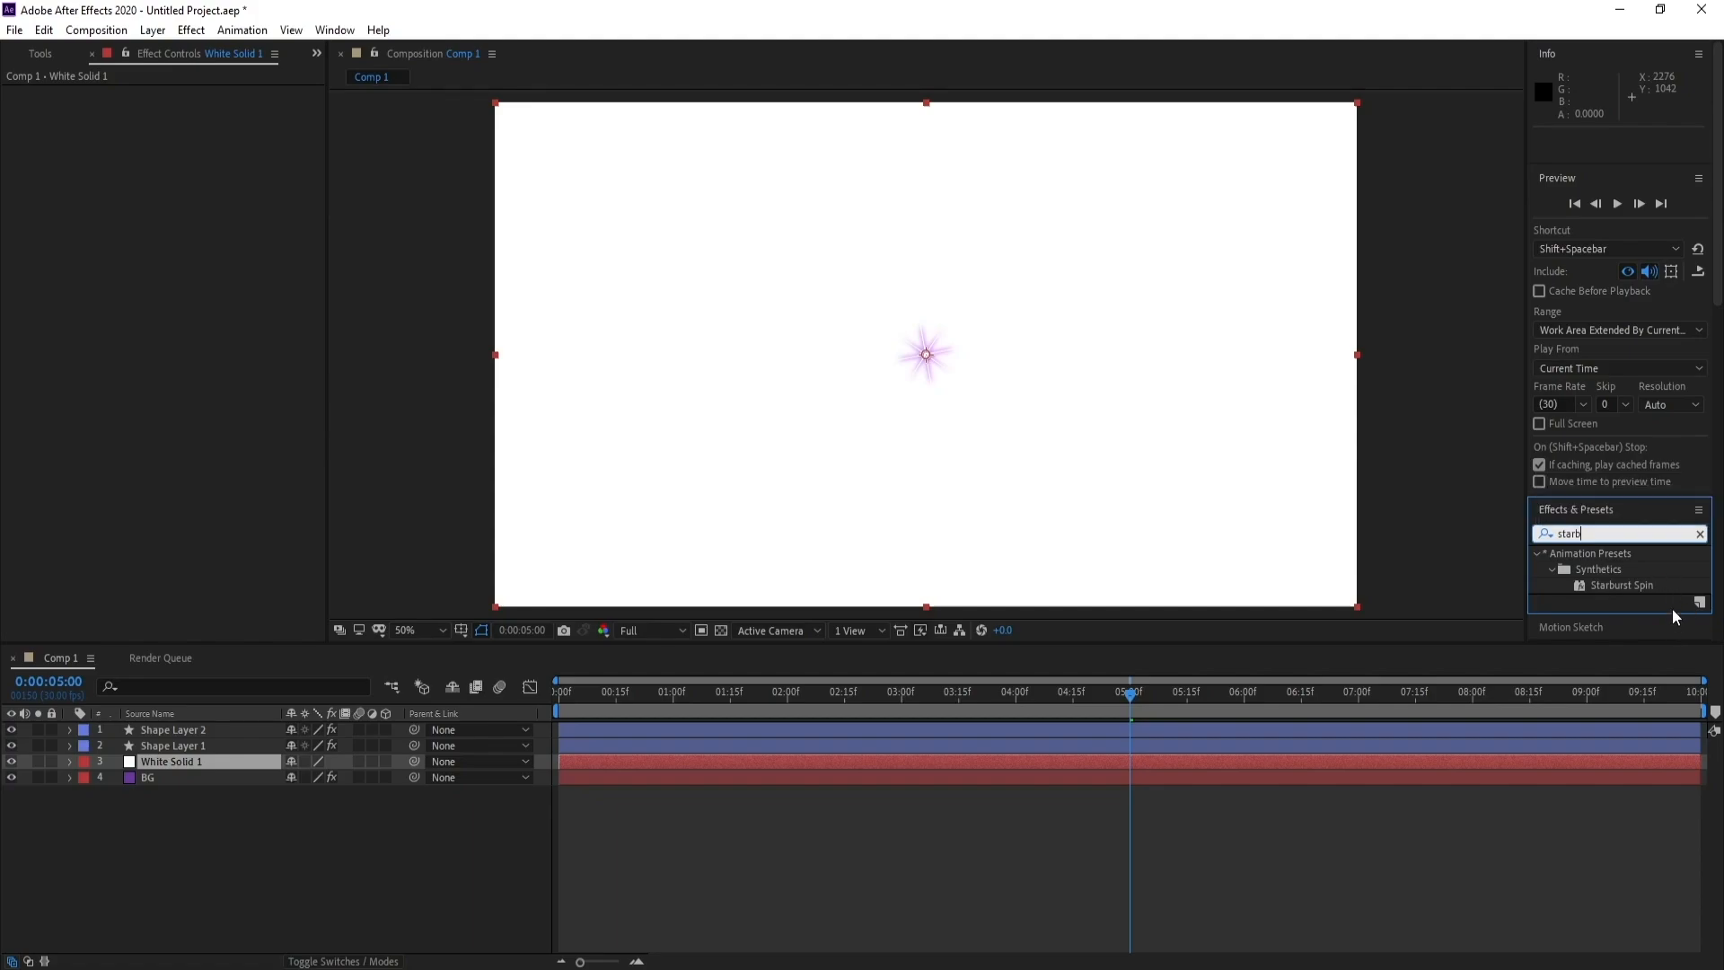
pyautogui.scroll(-1, 1672, 607)
pyautogui.press('BackSpace')
pyautogui.press('BackSpace')
pyautogui.press('BackSpace')
pyautogui.press('BackSpace')
pyautogui.press('BackSpace')
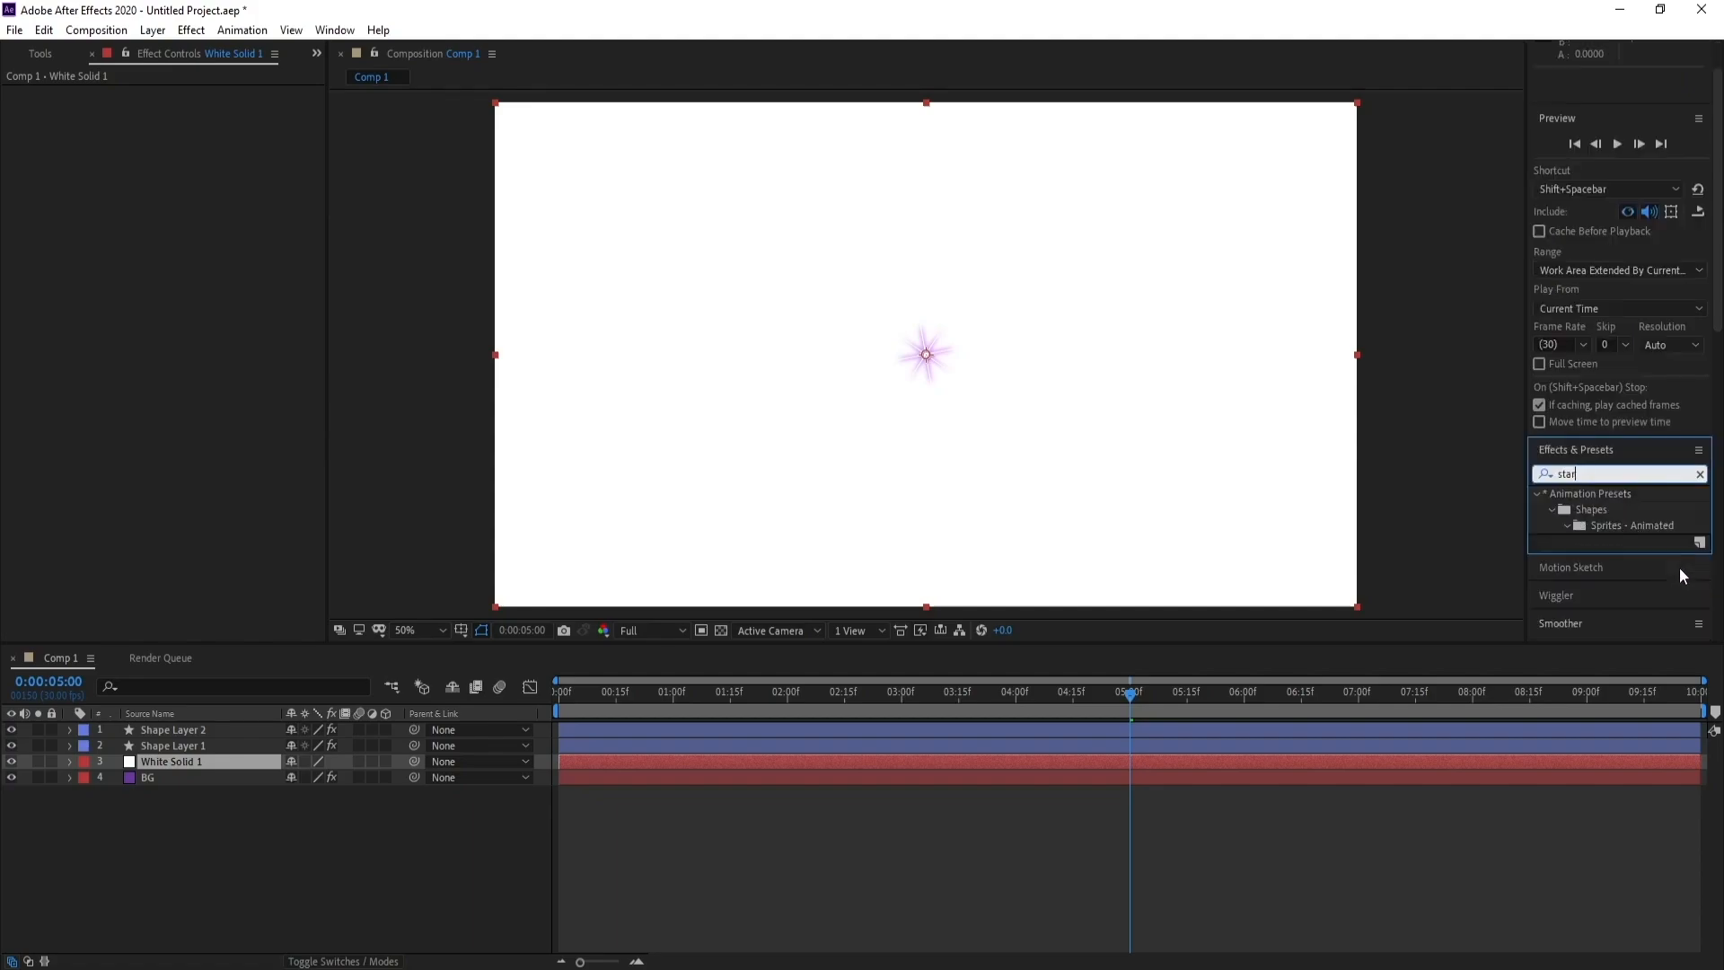
pyautogui.write('cc sta')
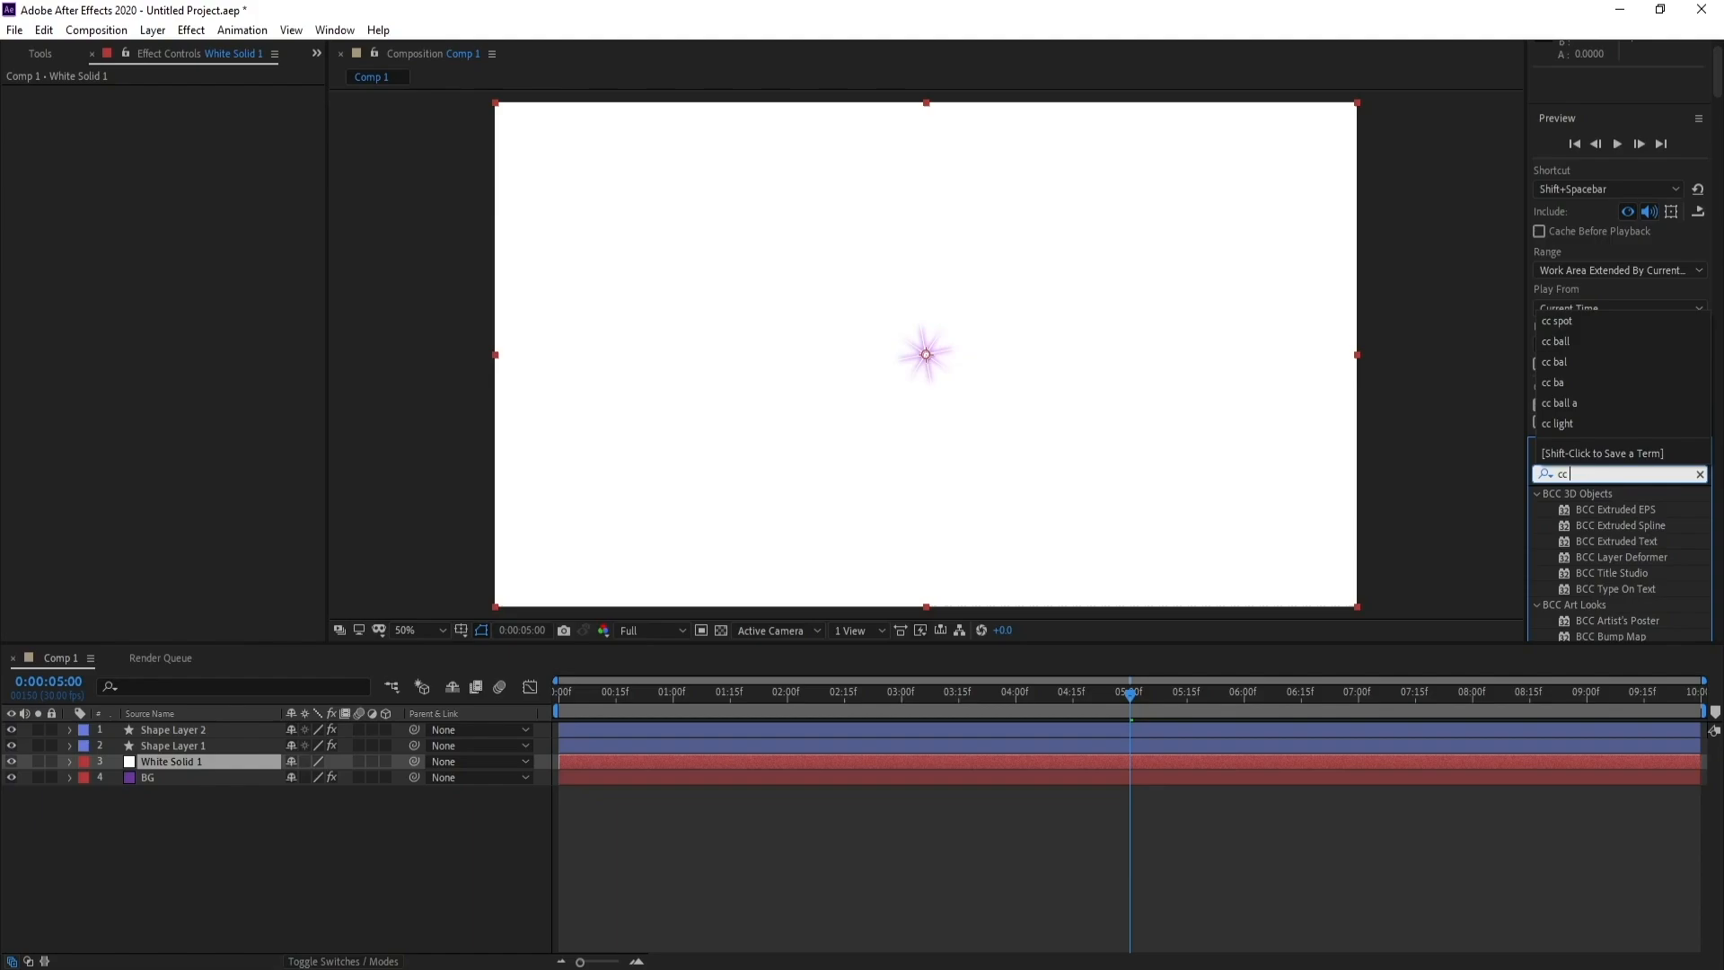
pyautogui.write('r')
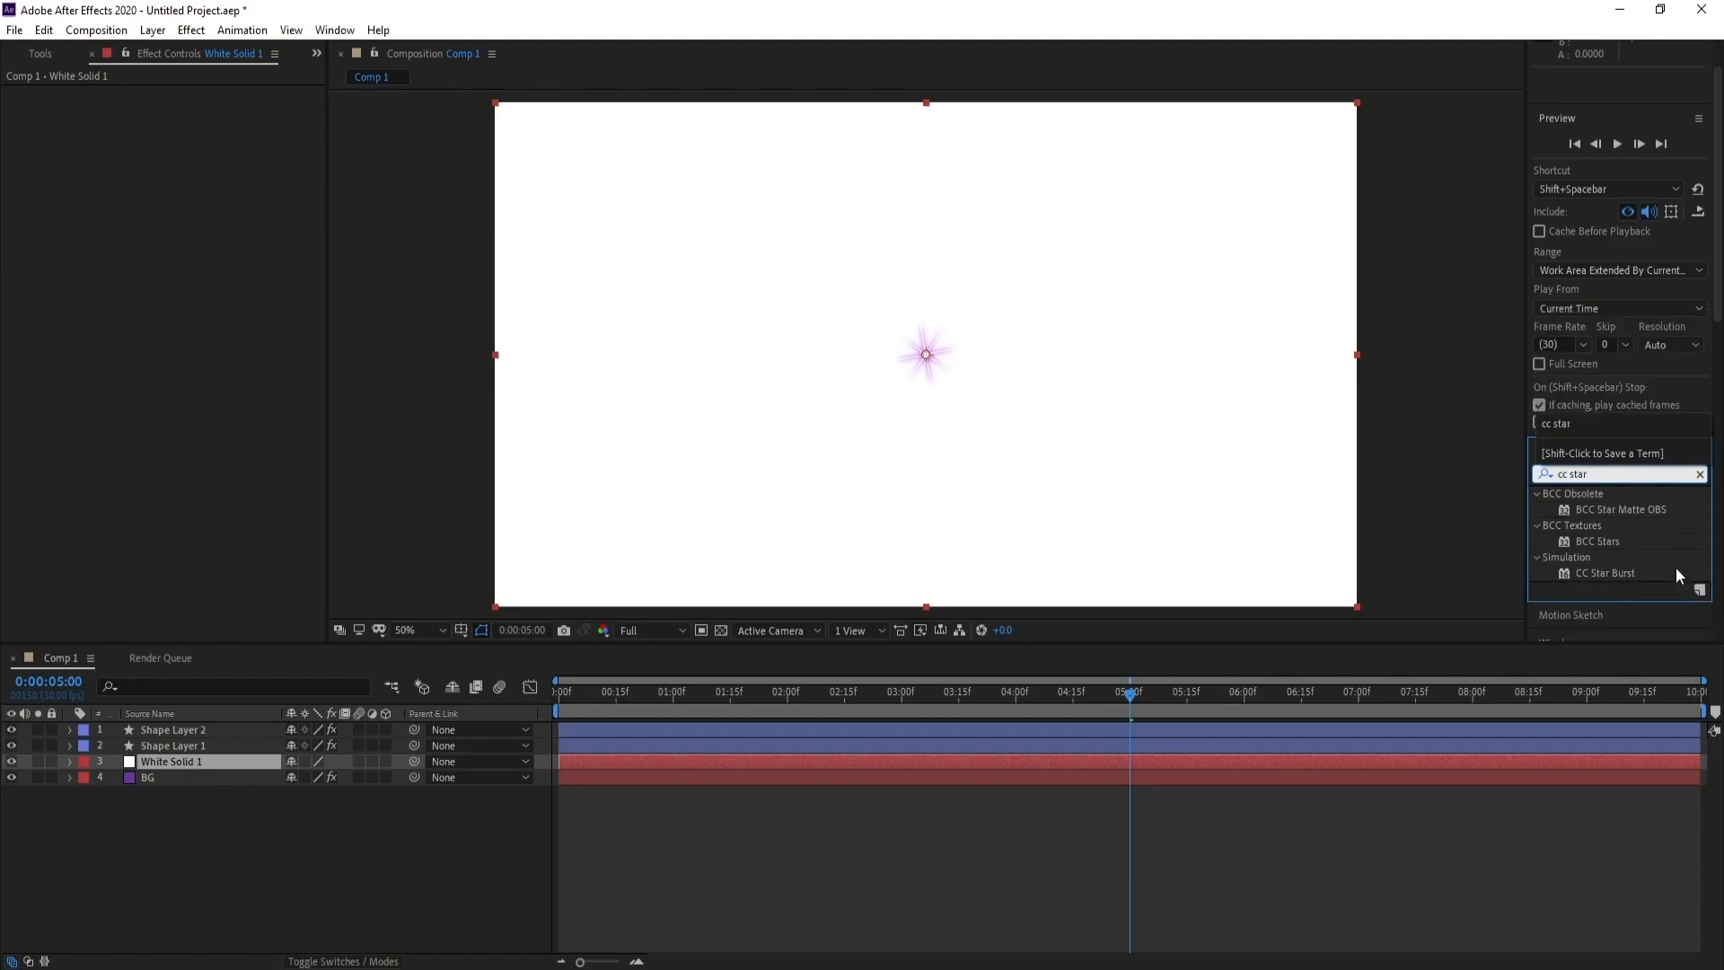
pyautogui.doubleClick(1620, 570)
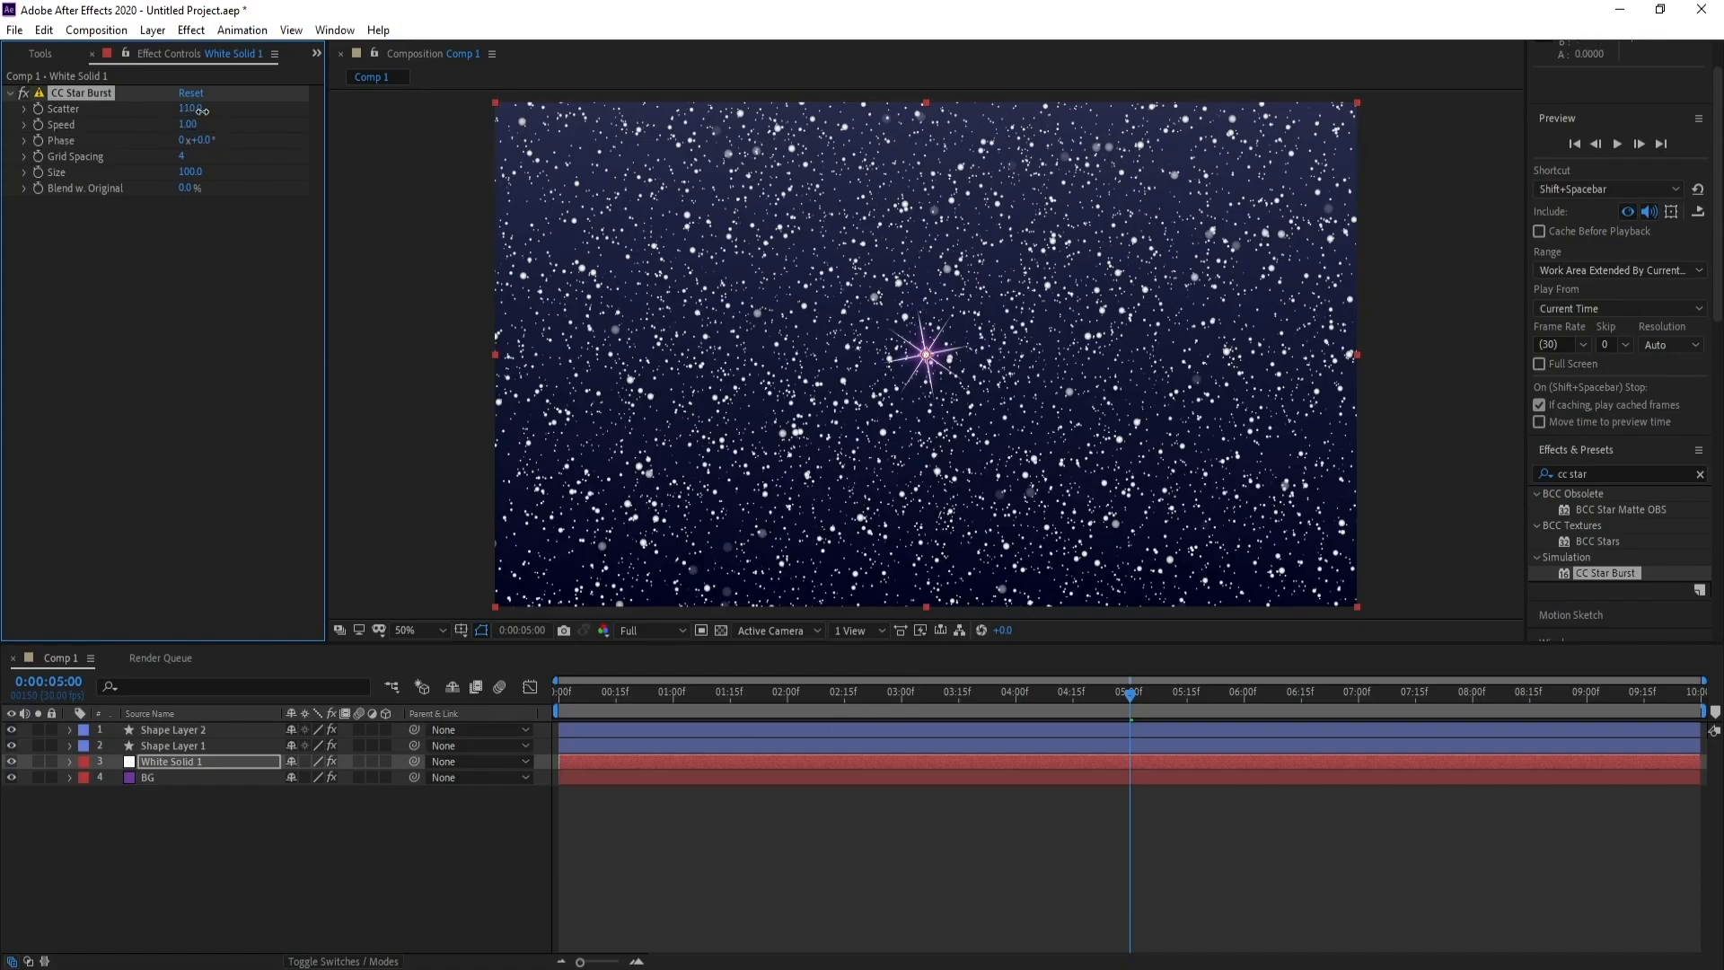
# Set CC Star Burst's Scatter to 245, Speed to 0.05 and Size to 53, and preview the star field
pyautogui.moveTo(203, 109); pyautogui.dragTo(342, 144)
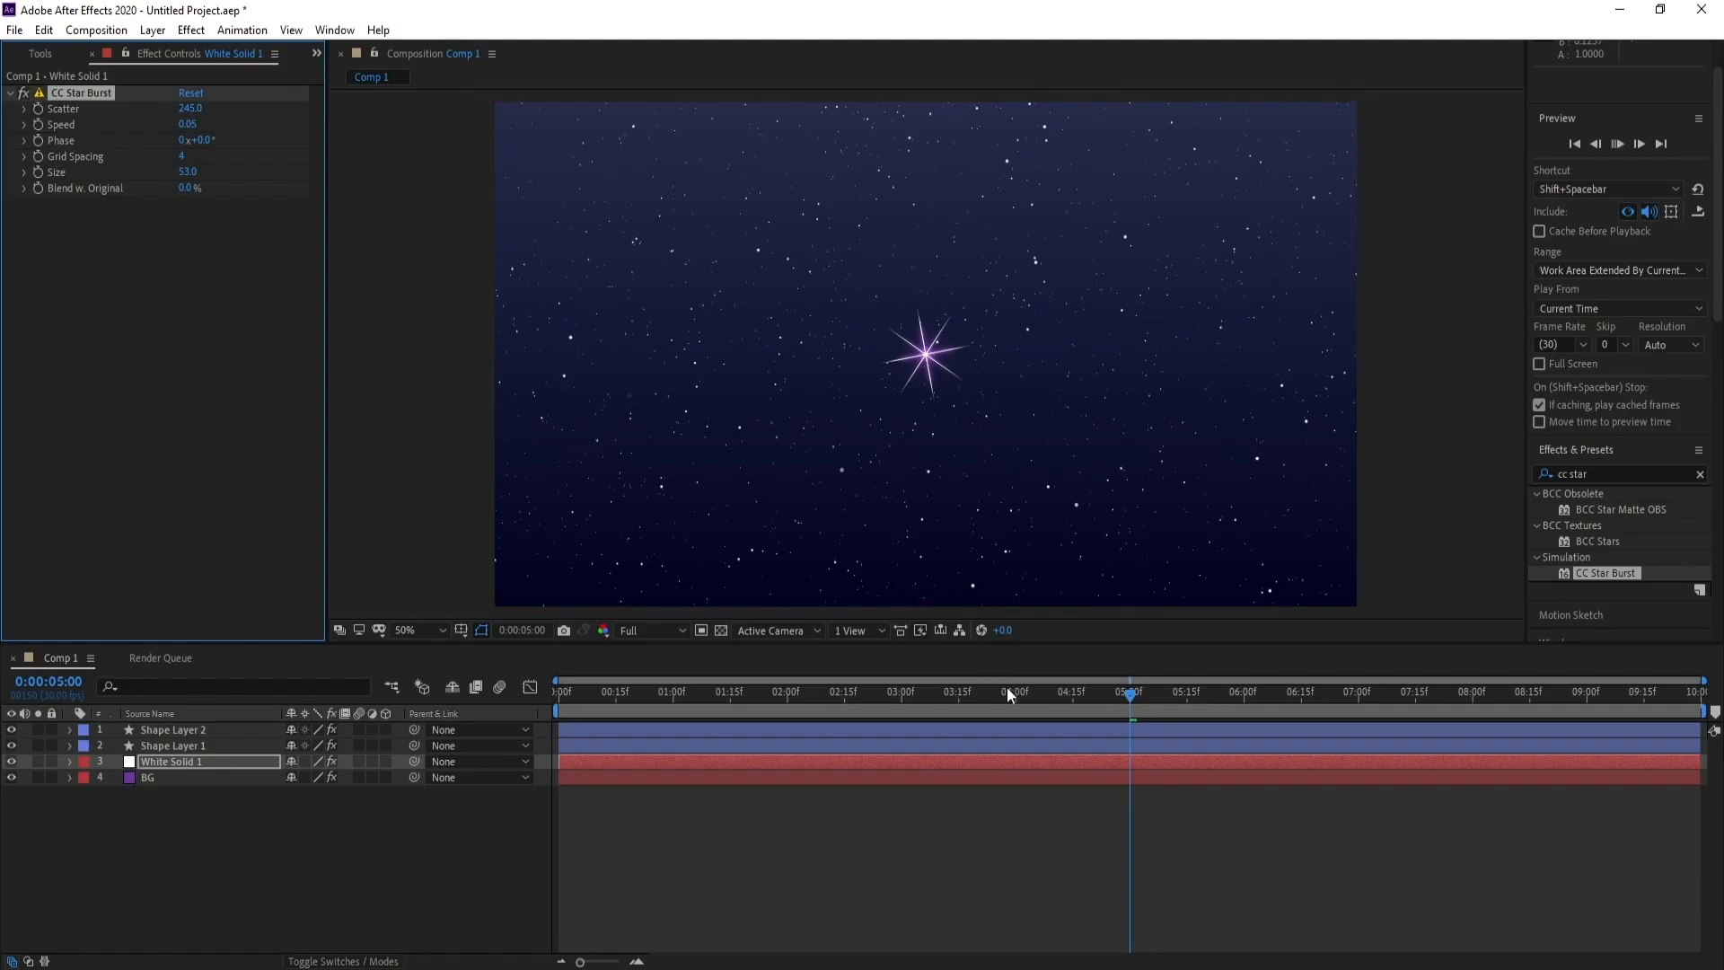
pyautogui.press('space')
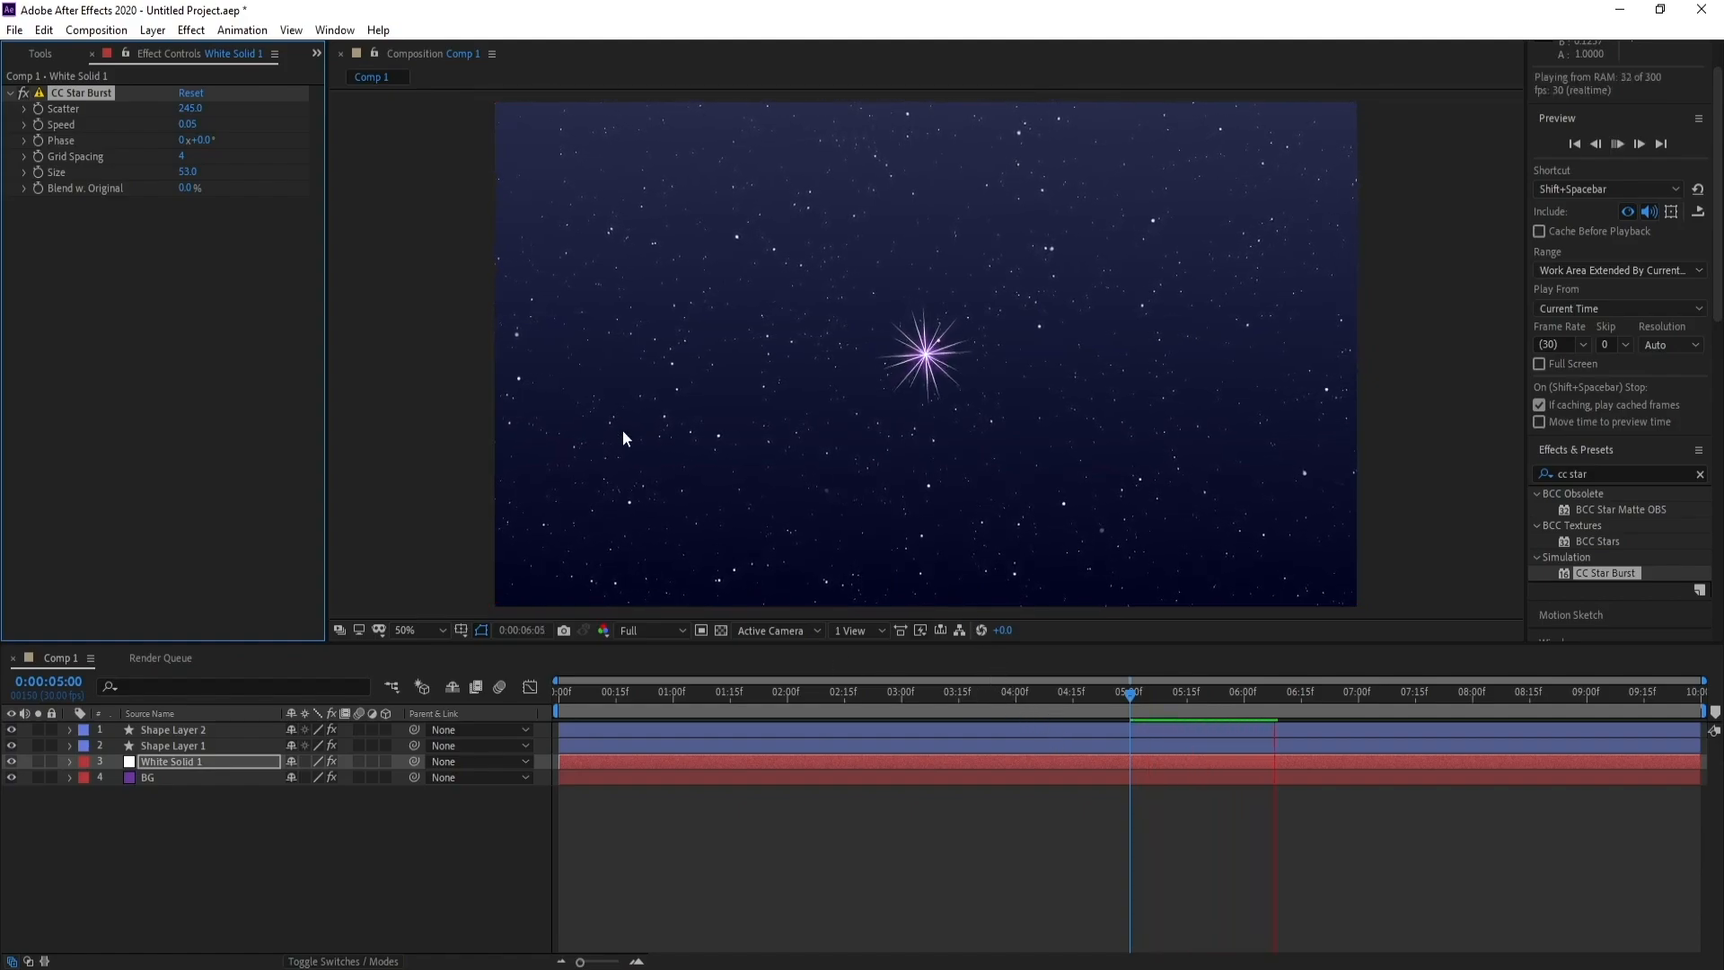
pyautogui.press('space')
# Slow CC Star Burst's Speed to 0.01 and preview the motion again
pyautogui.click(192, 125)
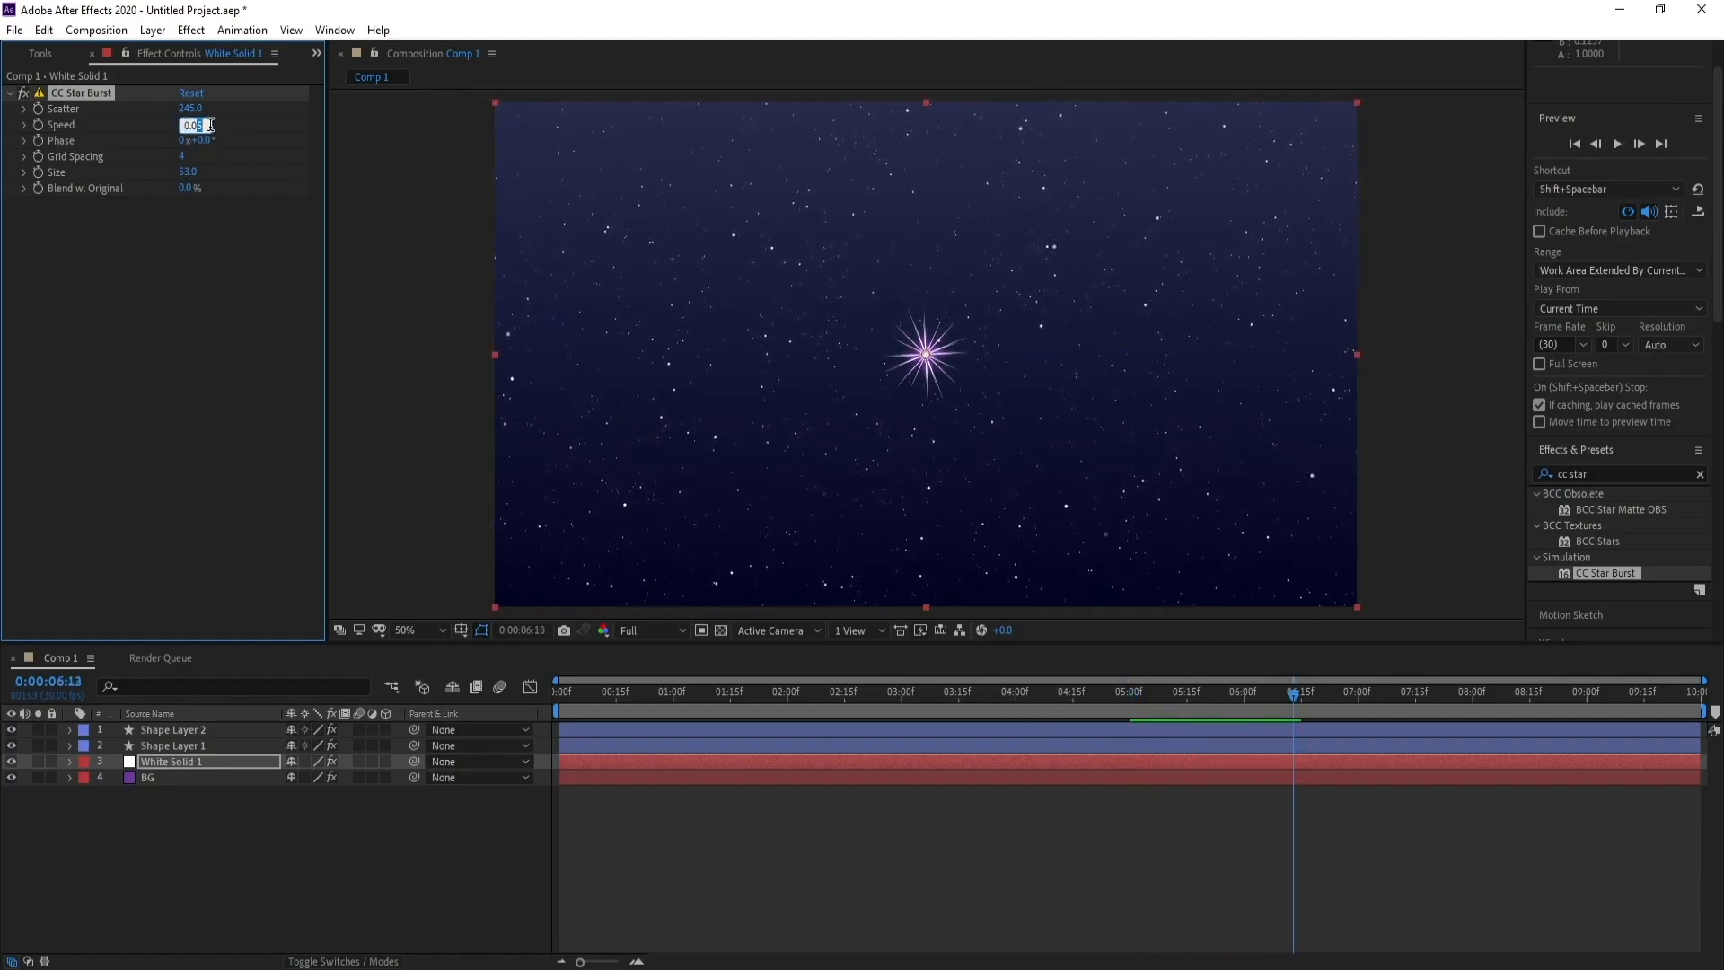
pyautogui.write('0.01')
pyautogui.press('Return')
pyautogui.press('space')
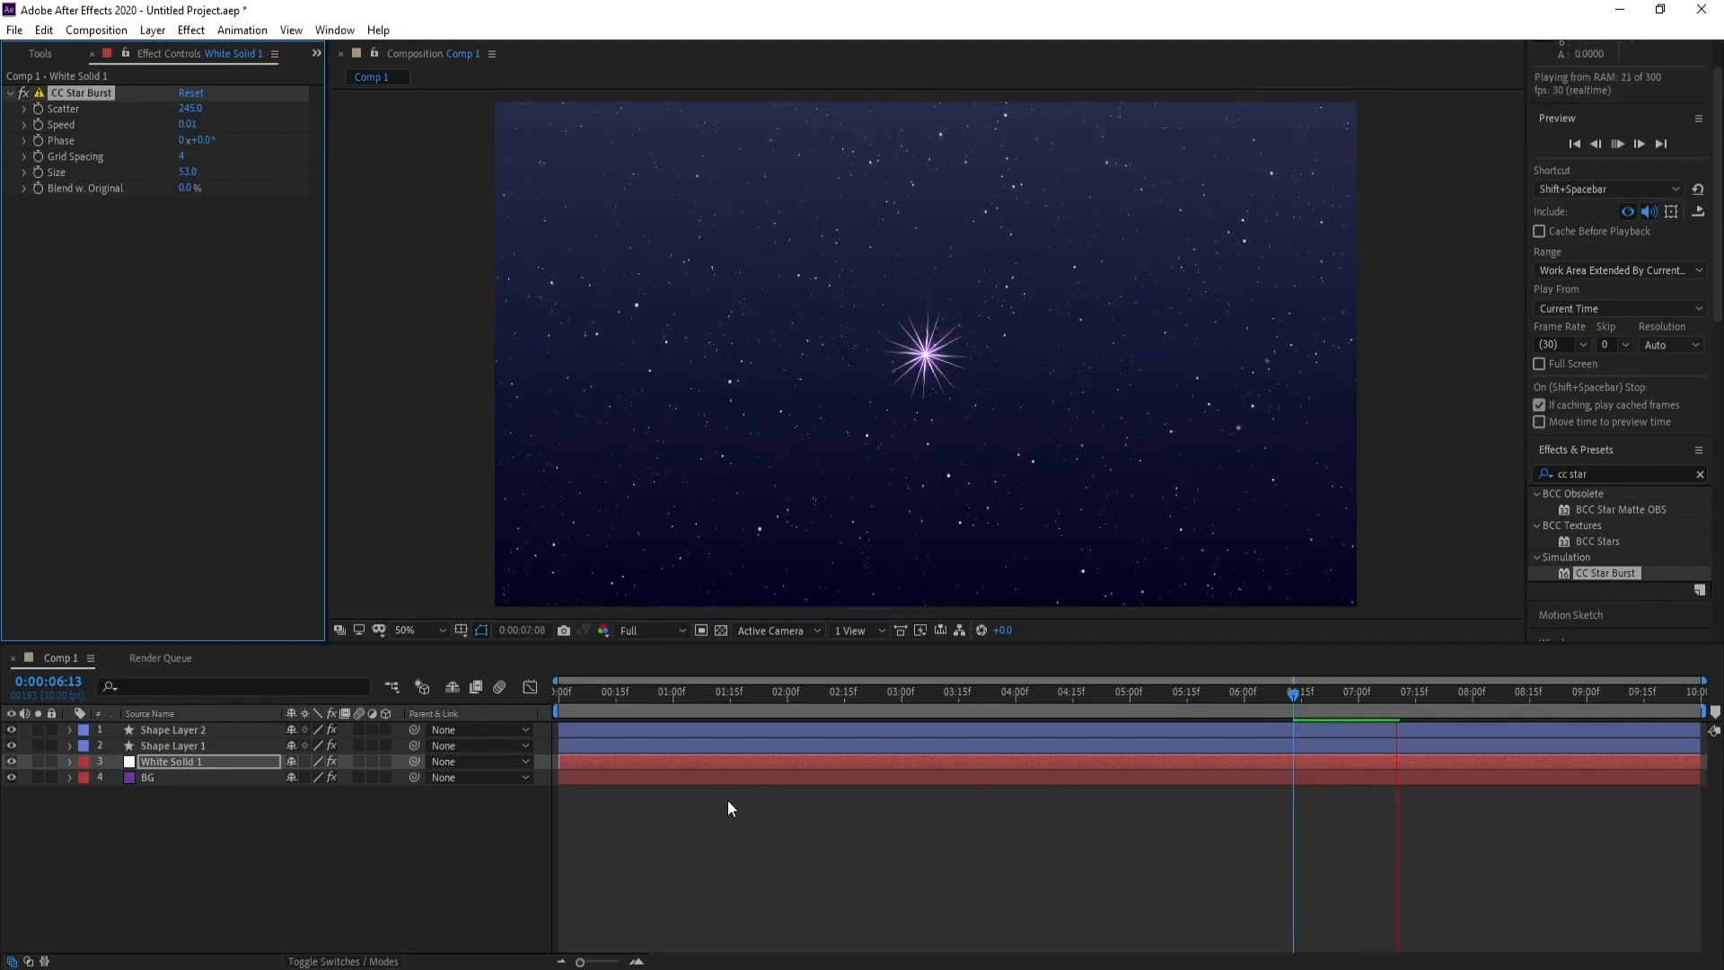
pyautogui.press('space')
# Change the white star field solid's color to light blue 70ADFF in its solid settings
pyautogui.click(158, 764)
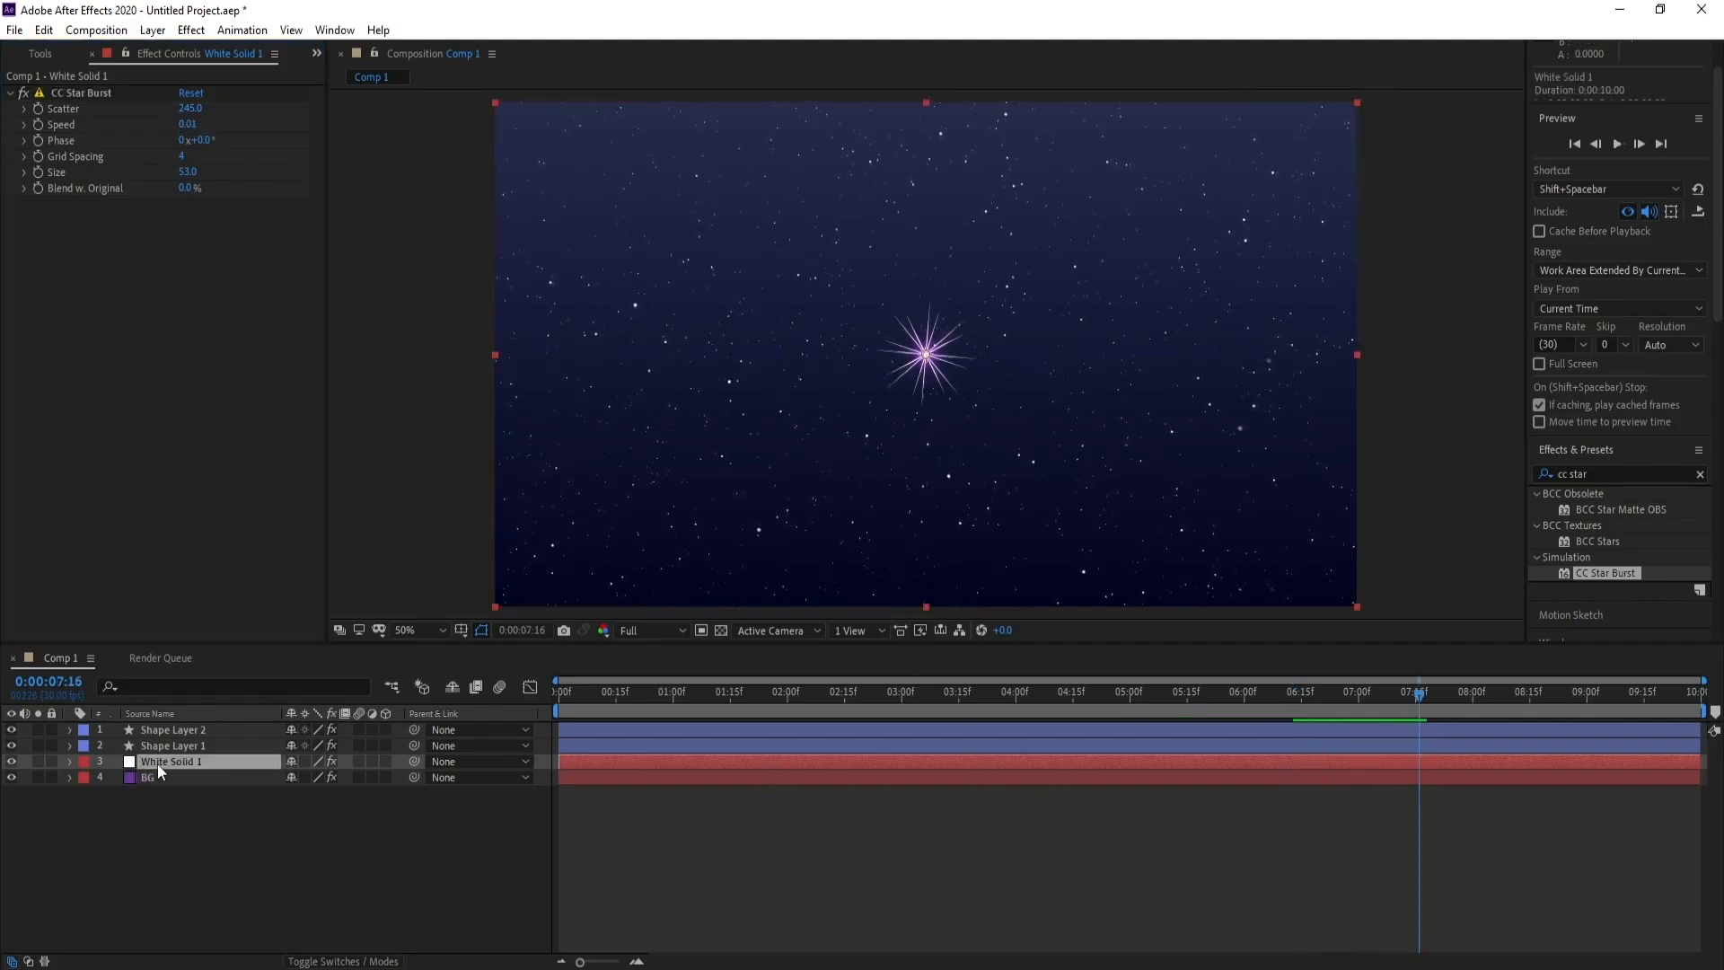
pyautogui.click(158, 30)
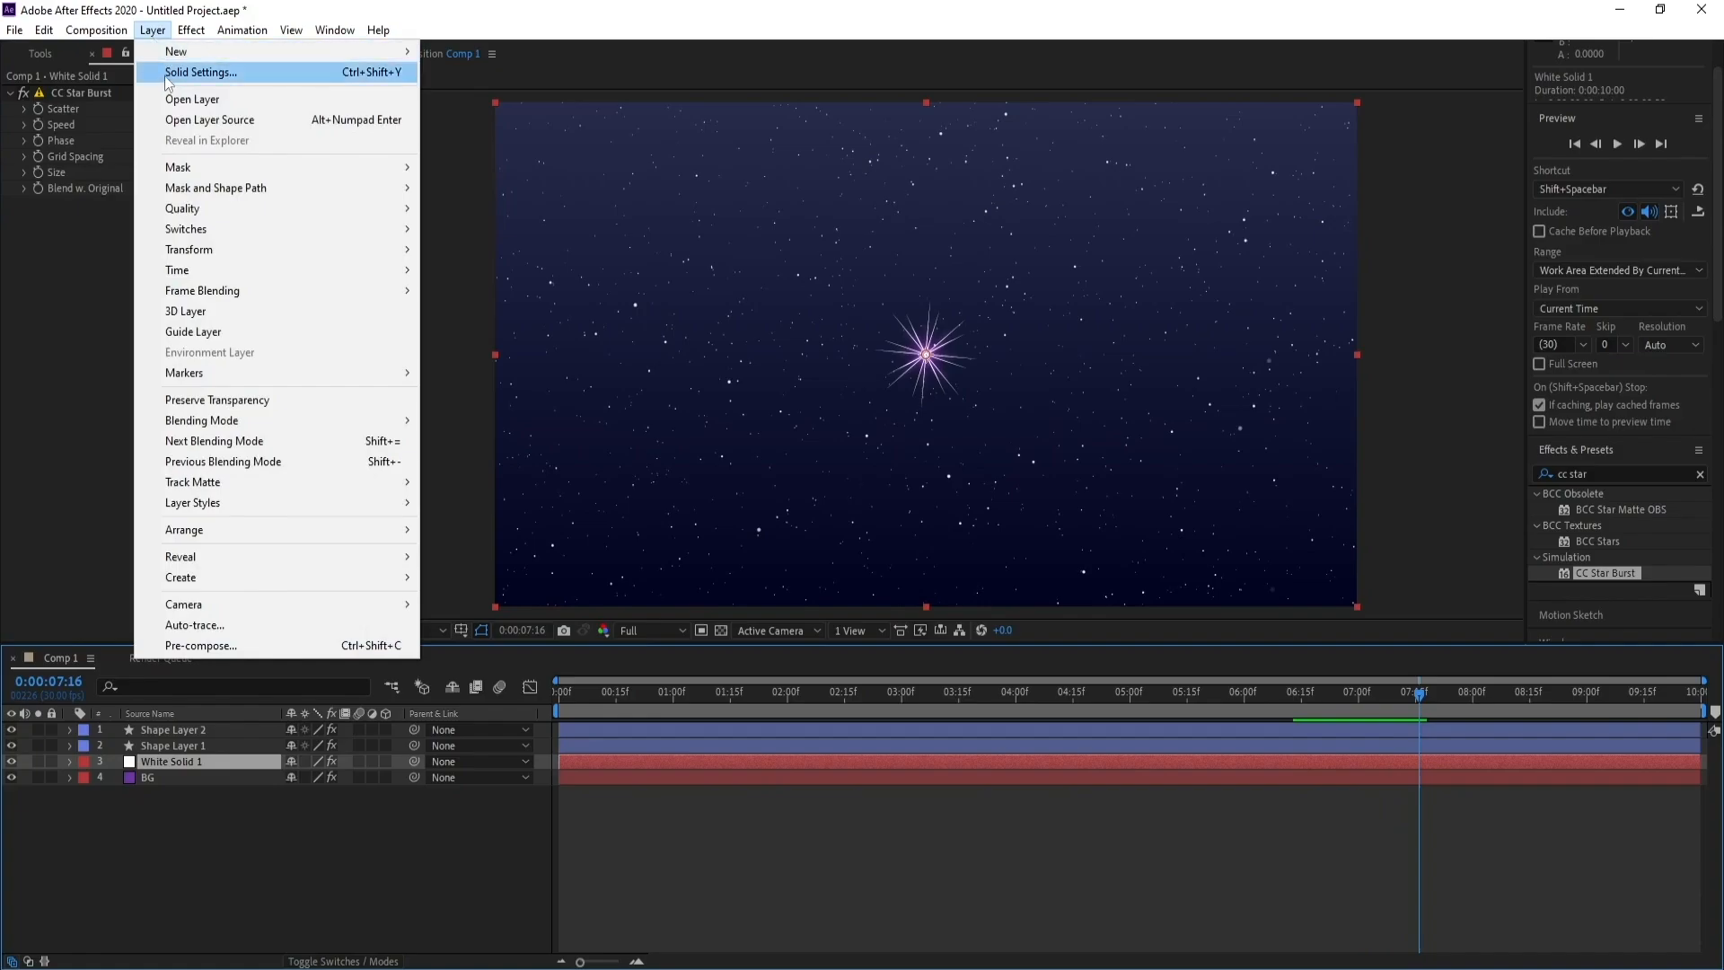
pyautogui.click(201, 72)
pyautogui.click(354, 470)
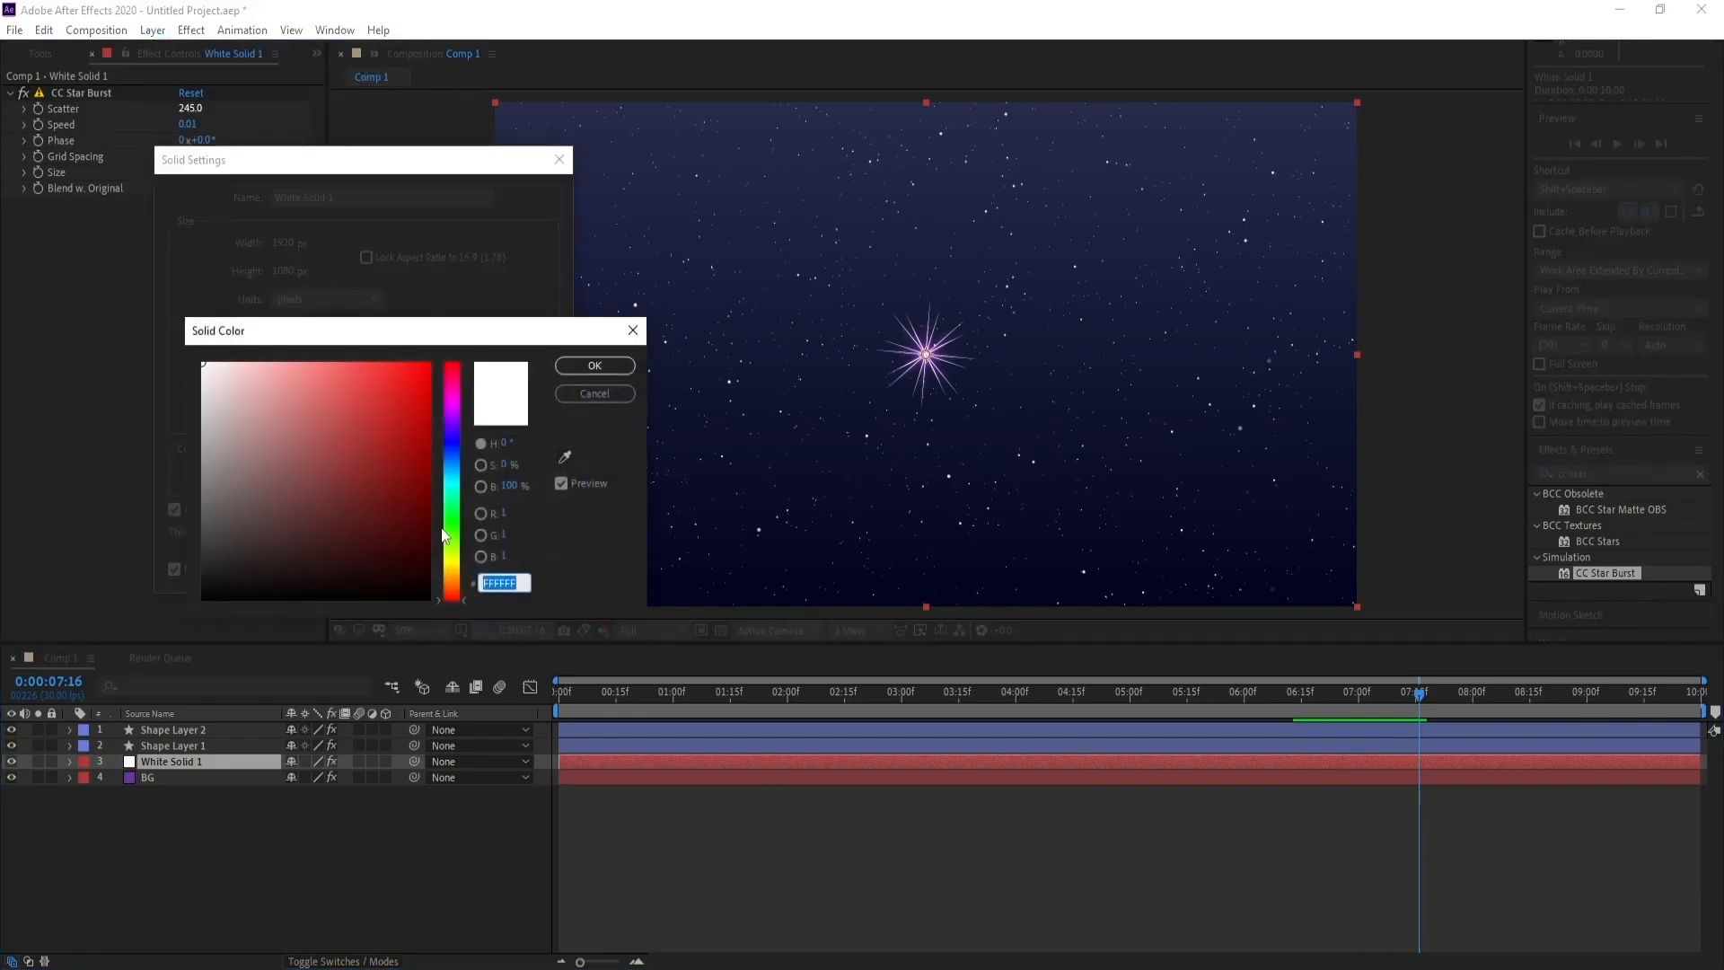
pyautogui.moveTo(443, 536); pyautogui.dragTo(456, 460)
pyautogui.click(286, 357)
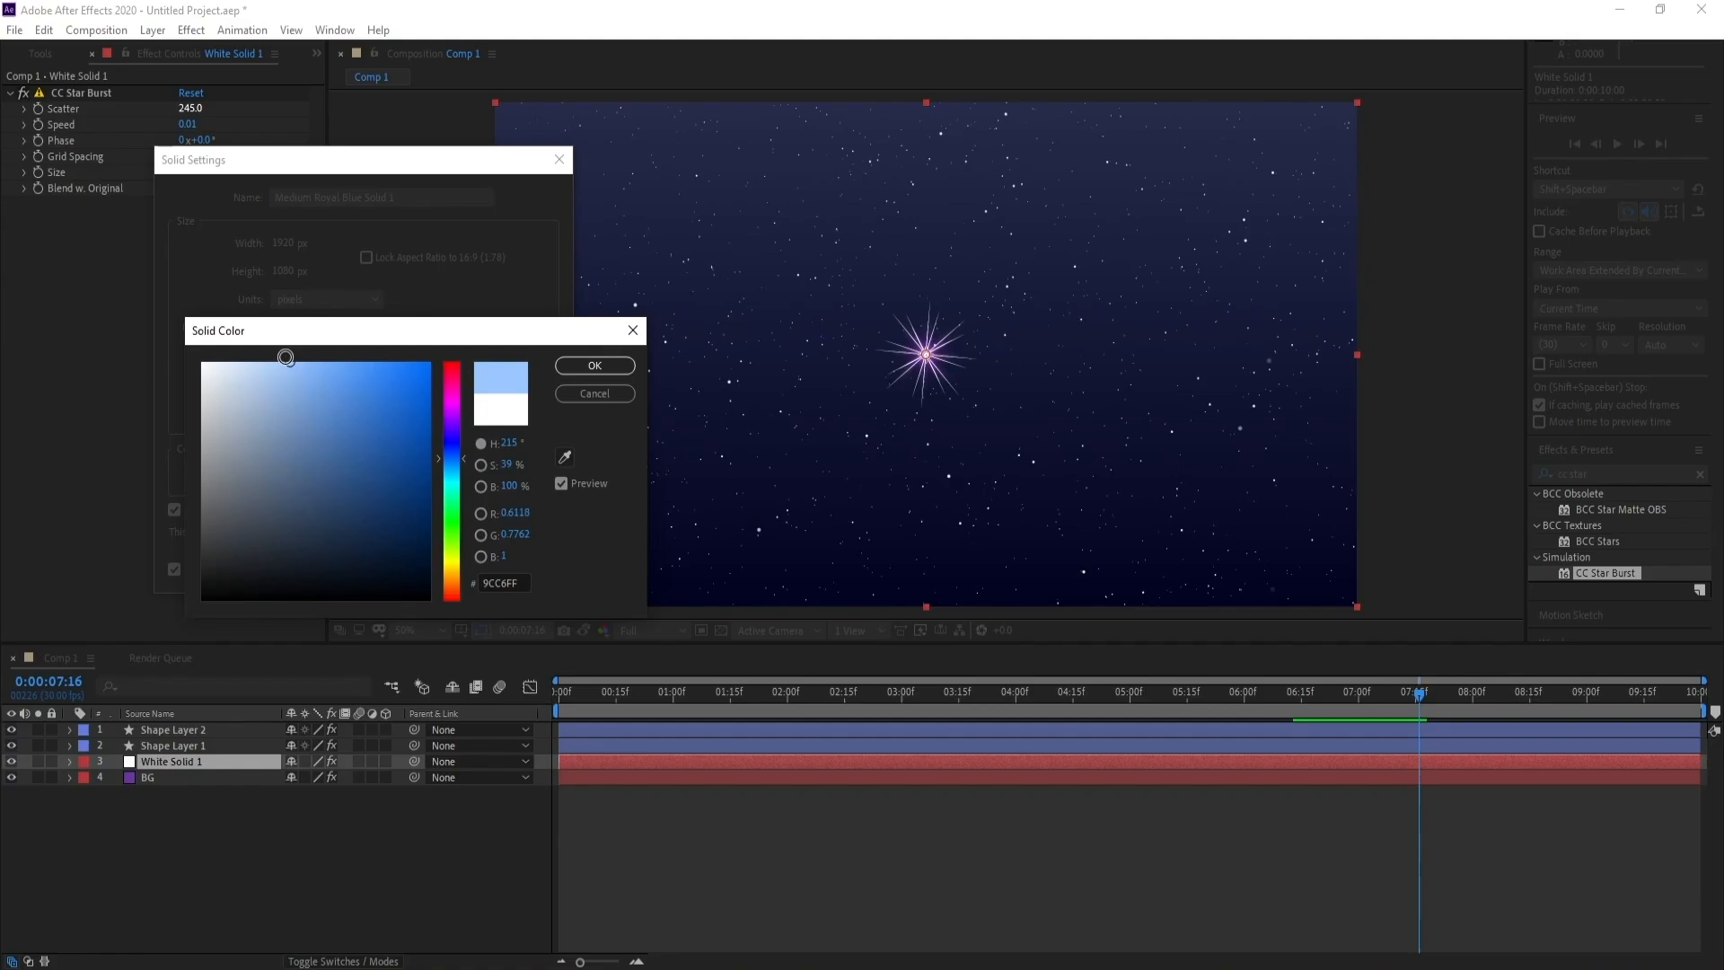
pyautogui.moveTo(286, 358)
pyautogui.mouseDown()
pyautogui.moveTo(273, 348)
pyautogui.moveTo(329, 349)
pyautogui.mouseUp()
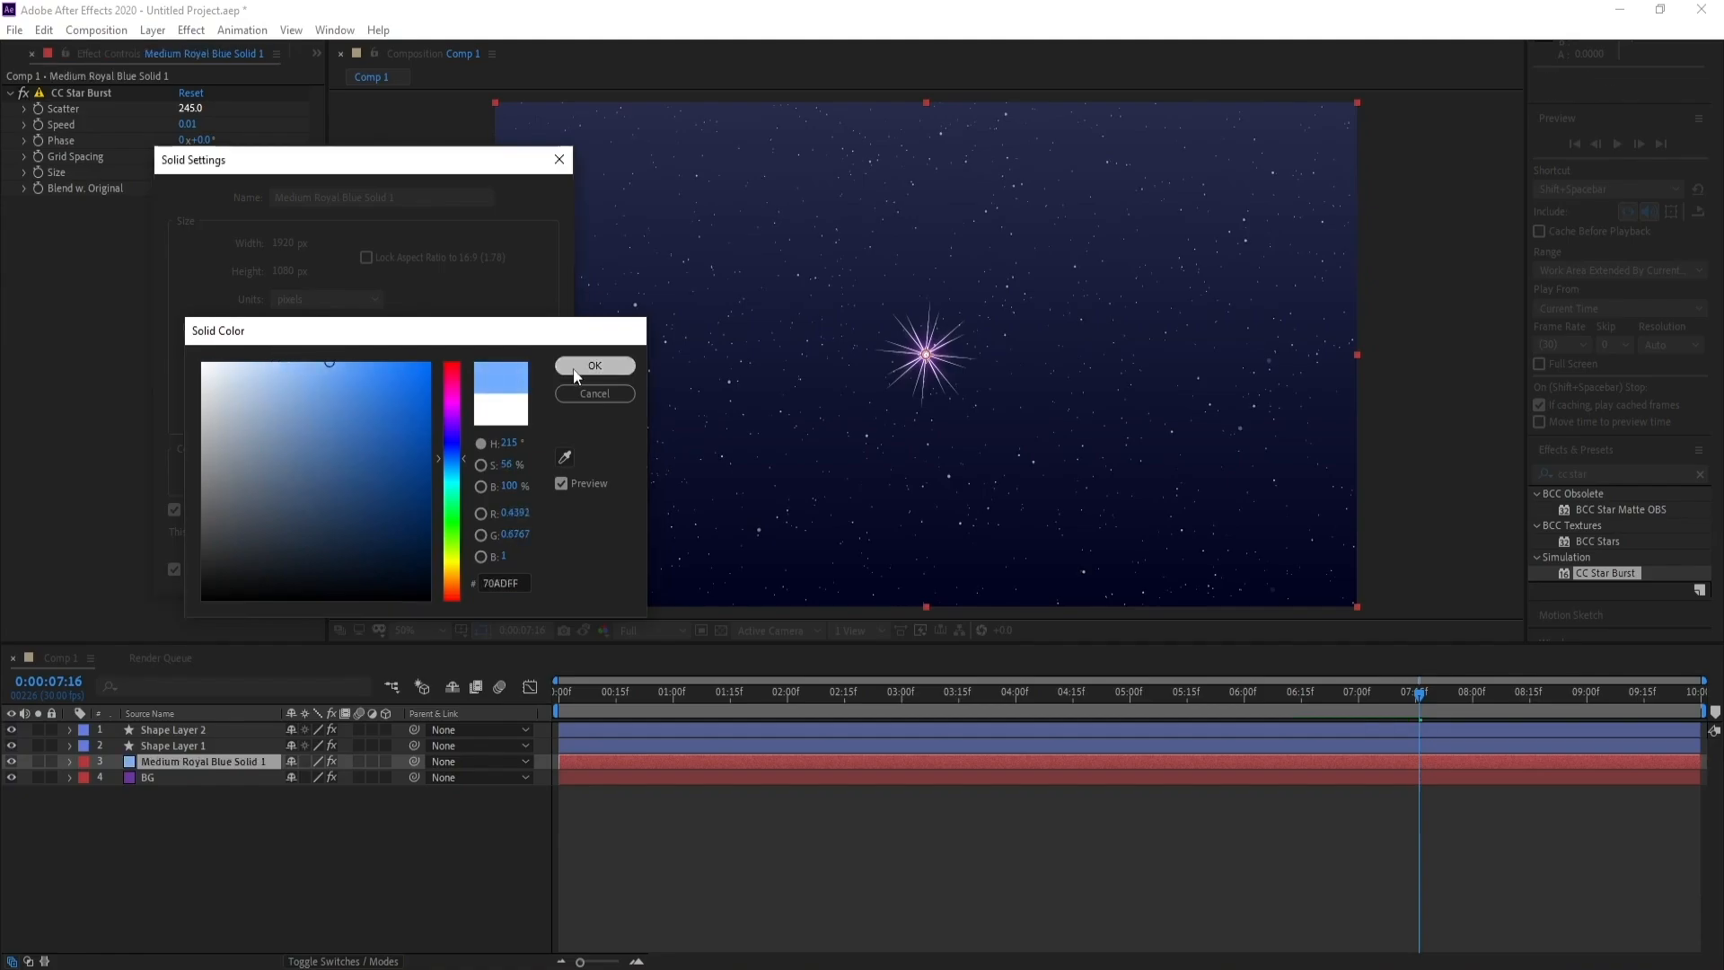
pyautogui.click(595, 366)
pyautogui.click(431, 573)
# Change the Gradient Ramp's Start Color on the BG layer to a more saturated deep blue
pyautogui.click(217, 778)
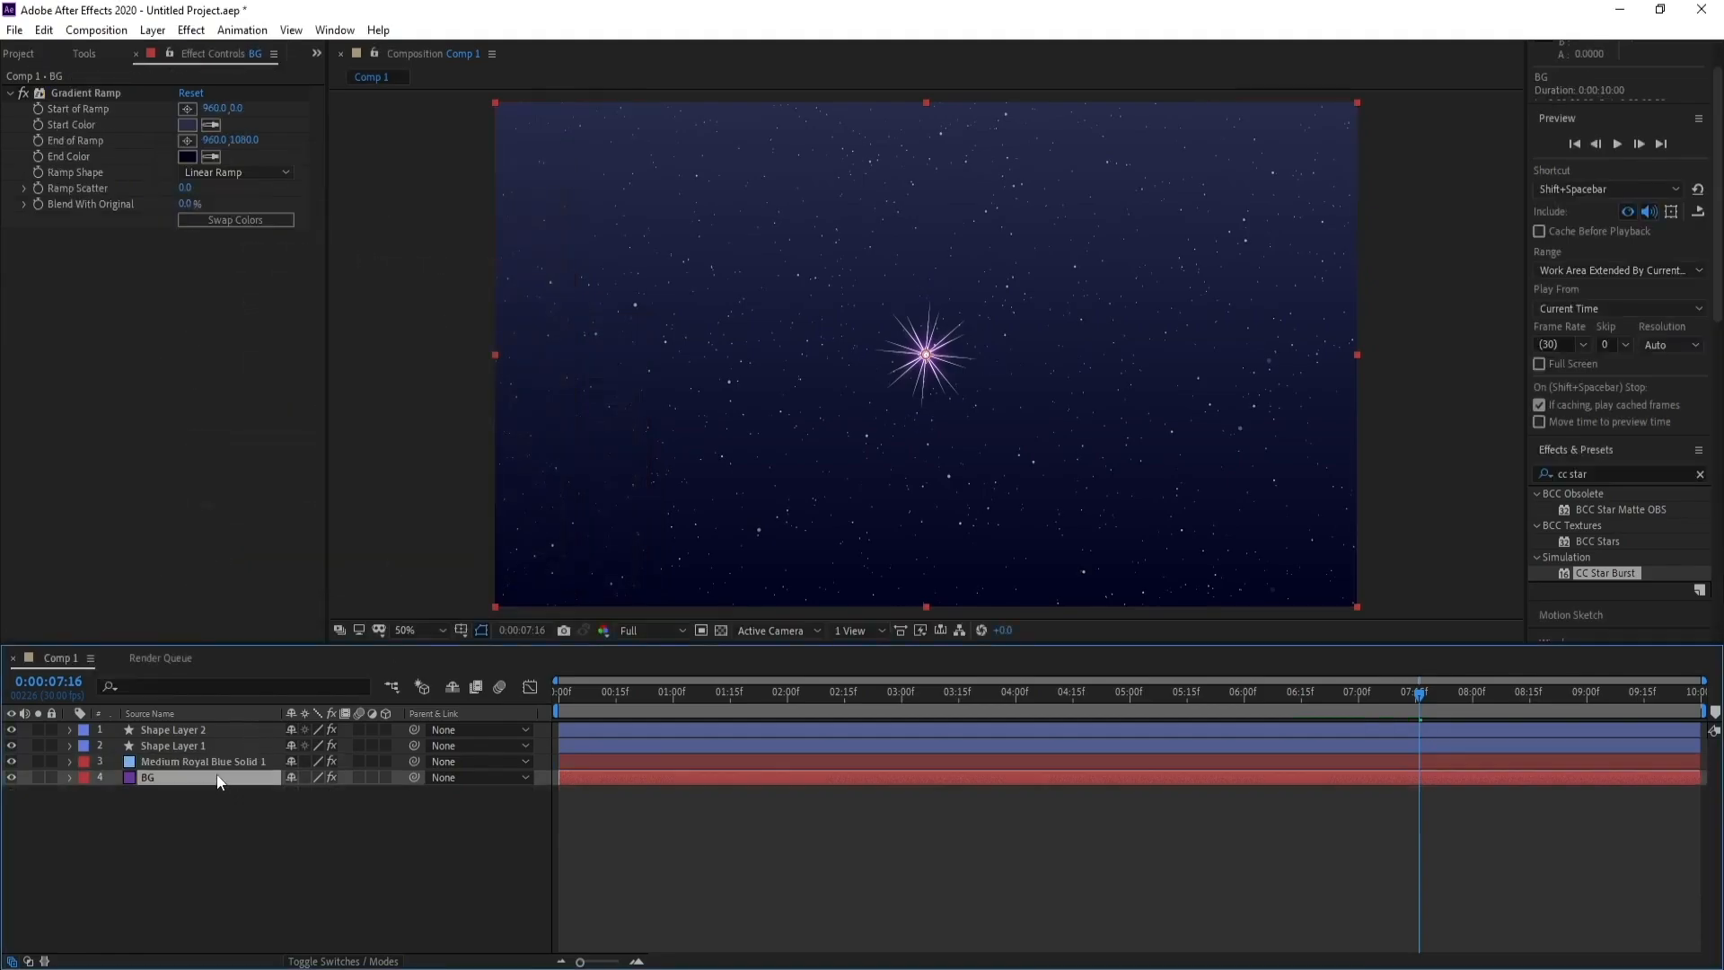
pyautogui.click(189, 125)
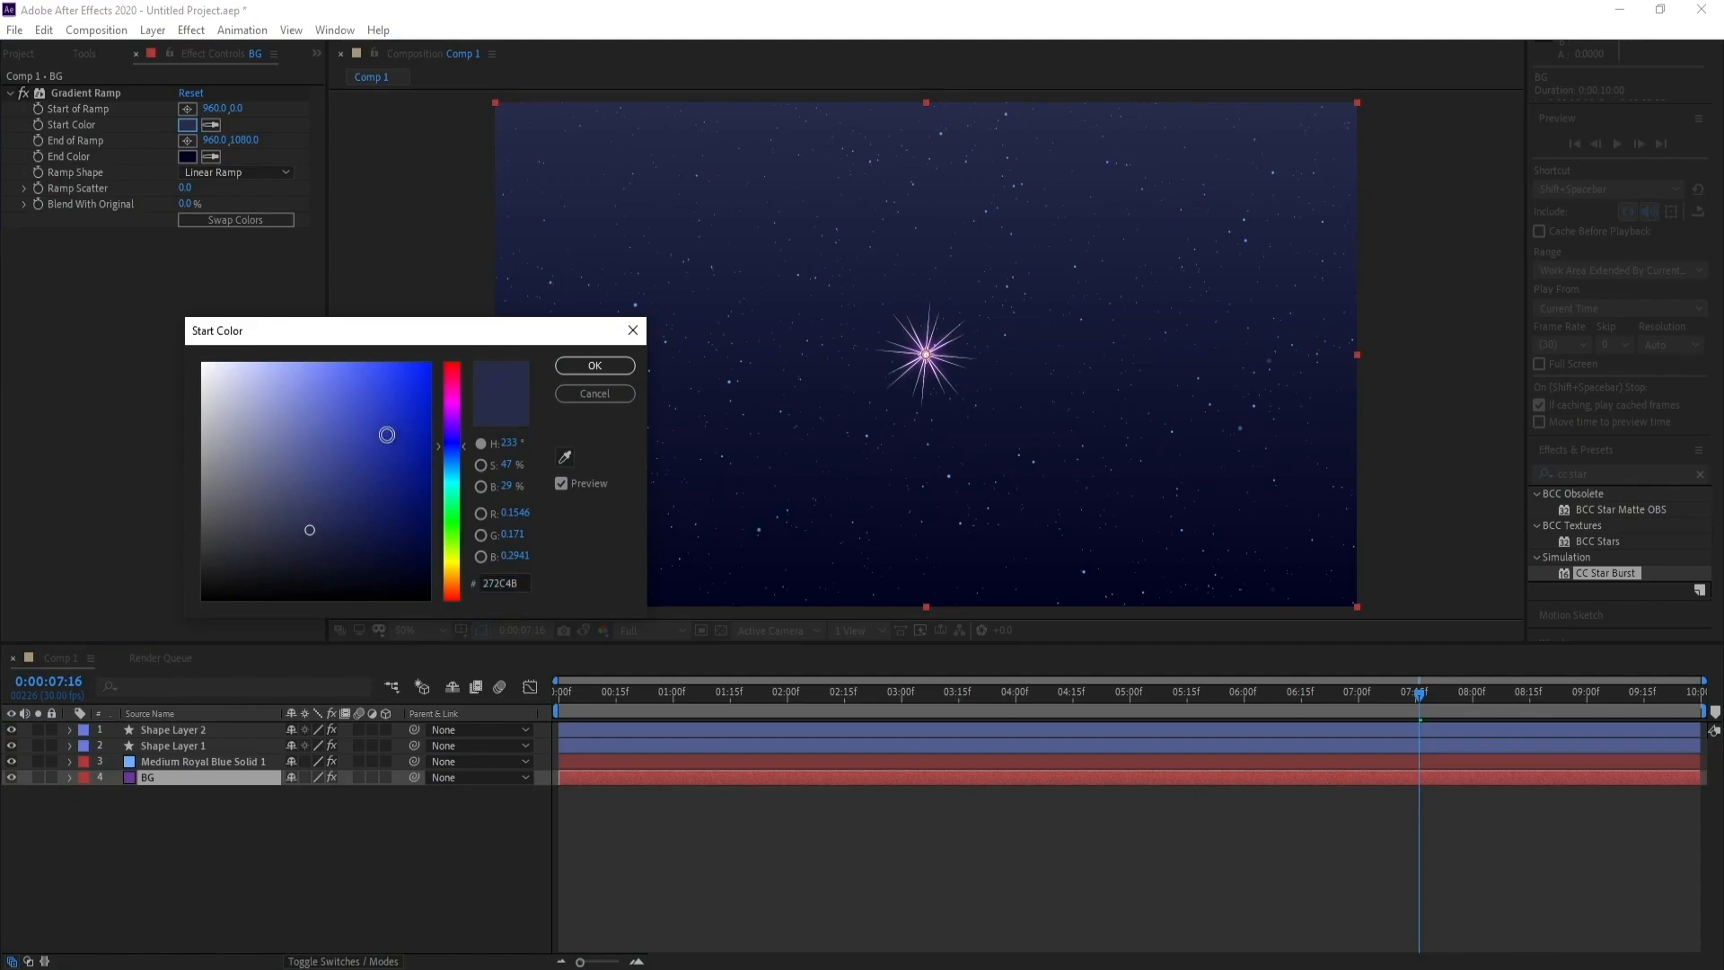
pyautogui.moveTo(382, 431)
pyautogui.mouseDown()
pyautogui.moveTo(340, 351)
pyautogui.moveTo(396, 407)
pyautogui.moveTo(447, 423)
pyautogui.moveTo(476, 514)
pyautogui.moveTo(477, 493)
pyautogui.mouseUp()
pyautogui.click(627, 373)
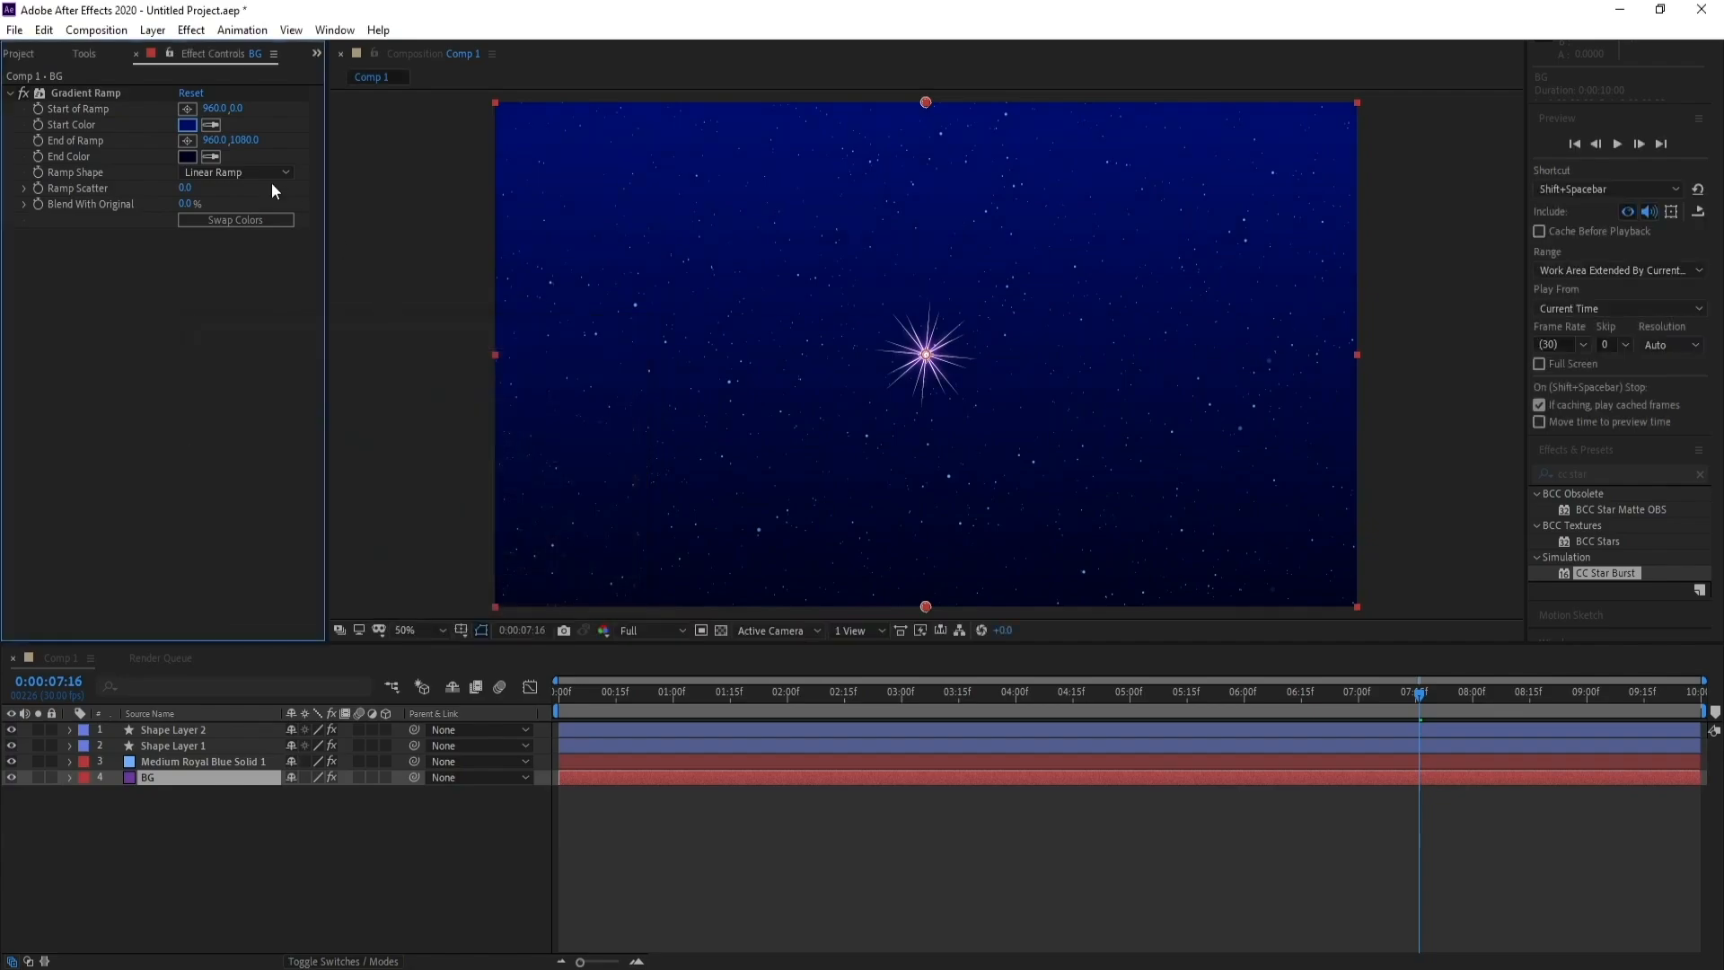
# Darken the BG layer's Gradient Ramp End Color to the near-black blue 000109
pyautogui.click(186, 156)
pyautogui.click(405, 528)
pyautogui.moveTo(418, 544); pyautogui.dragTo(435, 591)
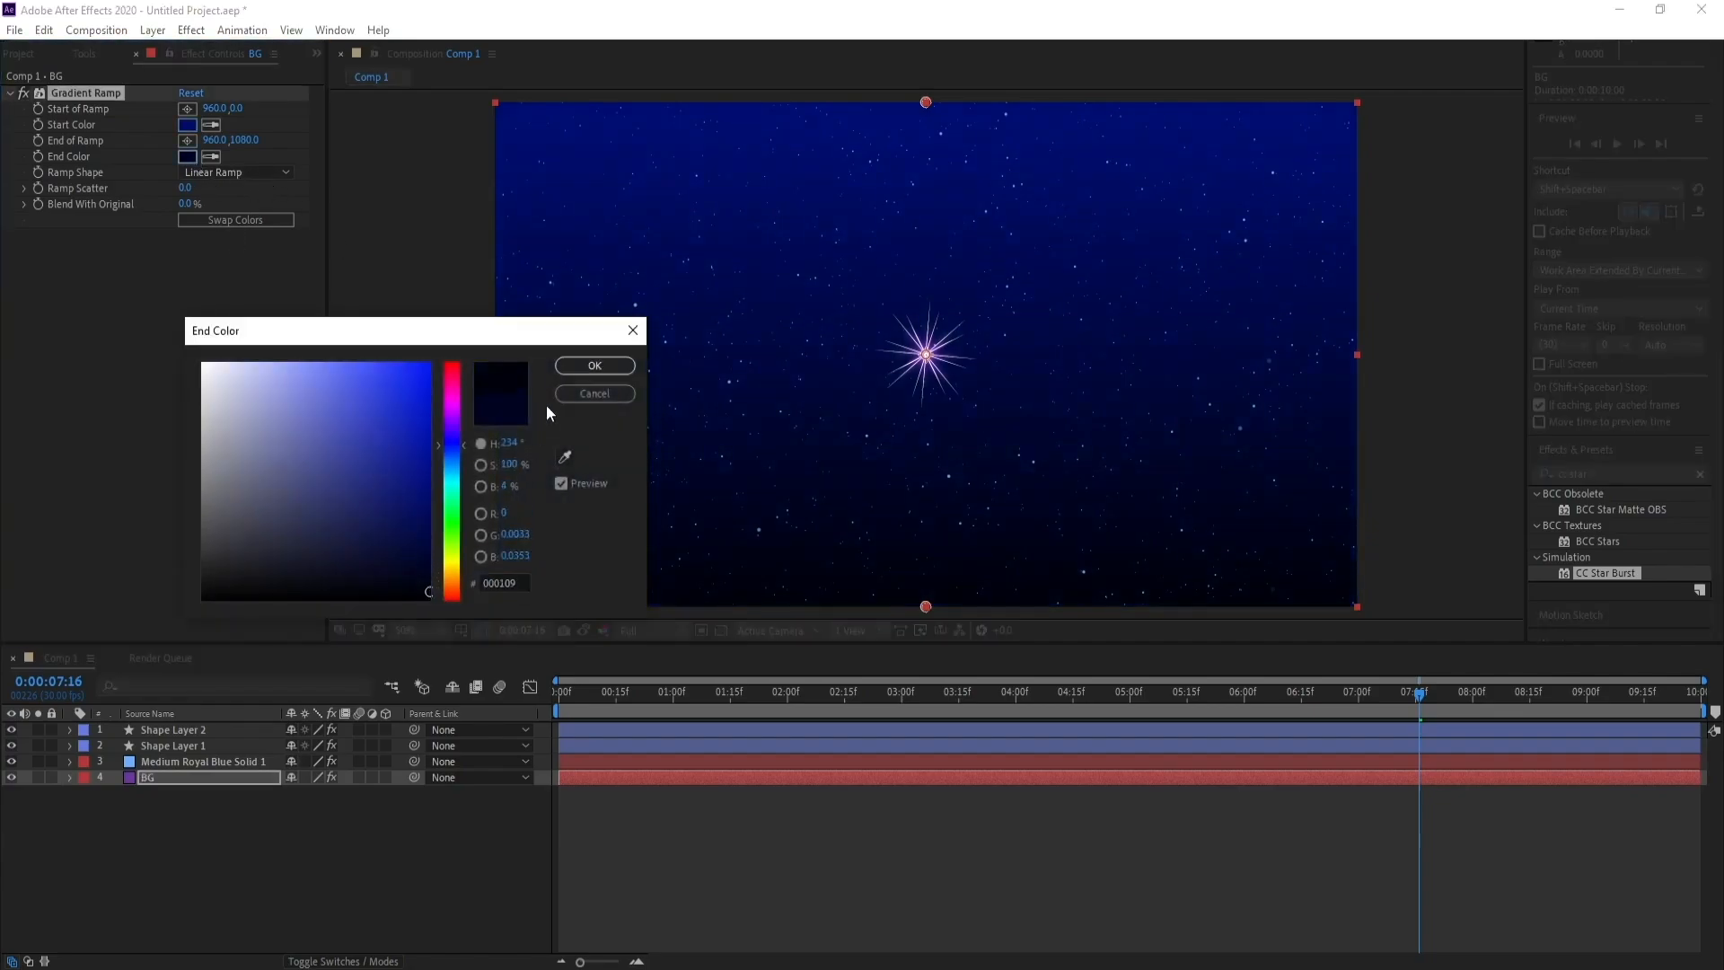
pyautogui.click(564, 368)
# Preview the composition from its first frame to check the recolored stars and background, then stop playback
pyautogui.press('Home')
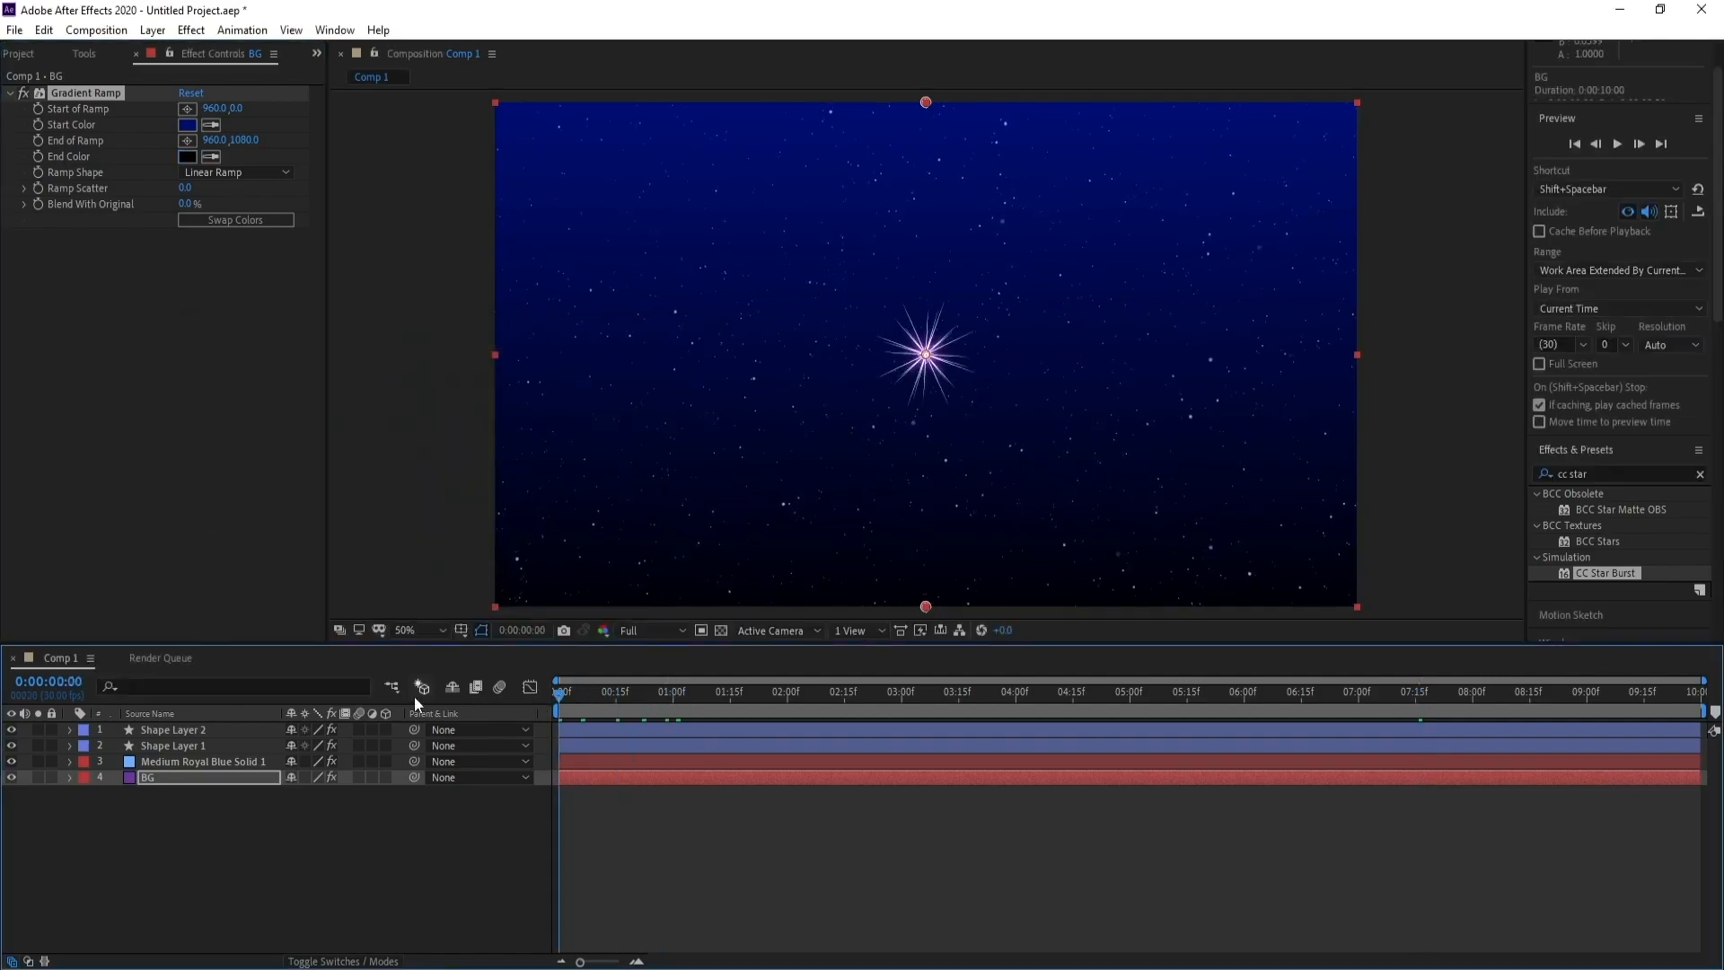
pyautogui.press('space')
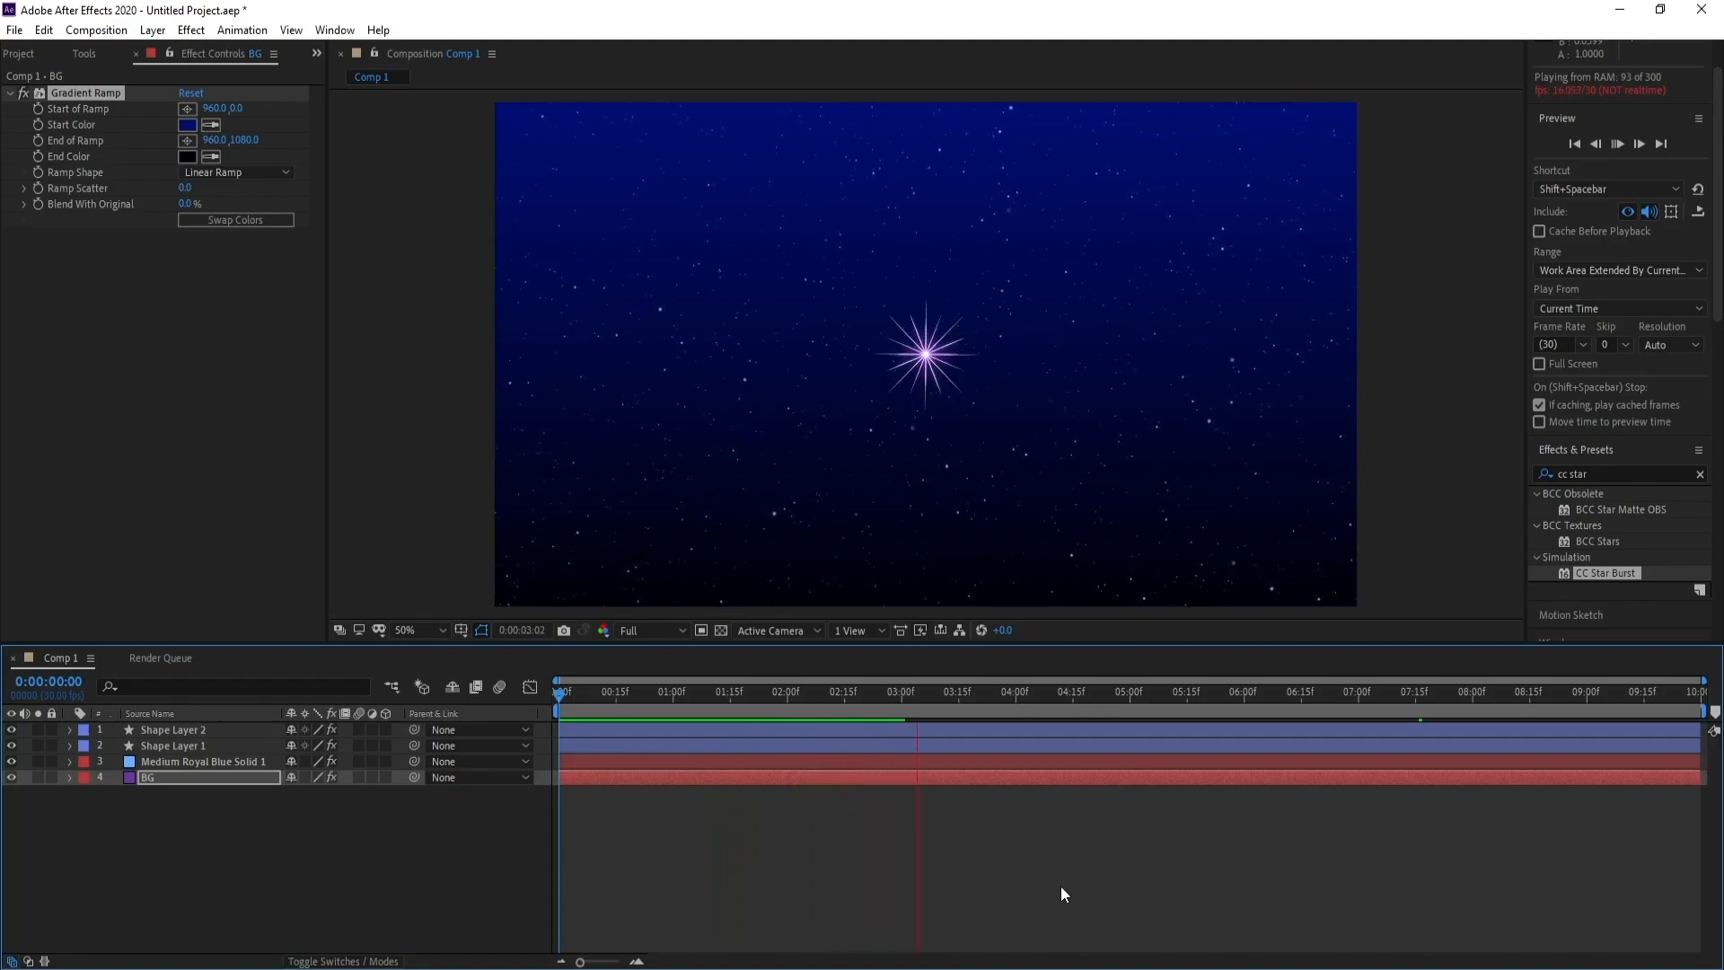
pyautogui.press('space')
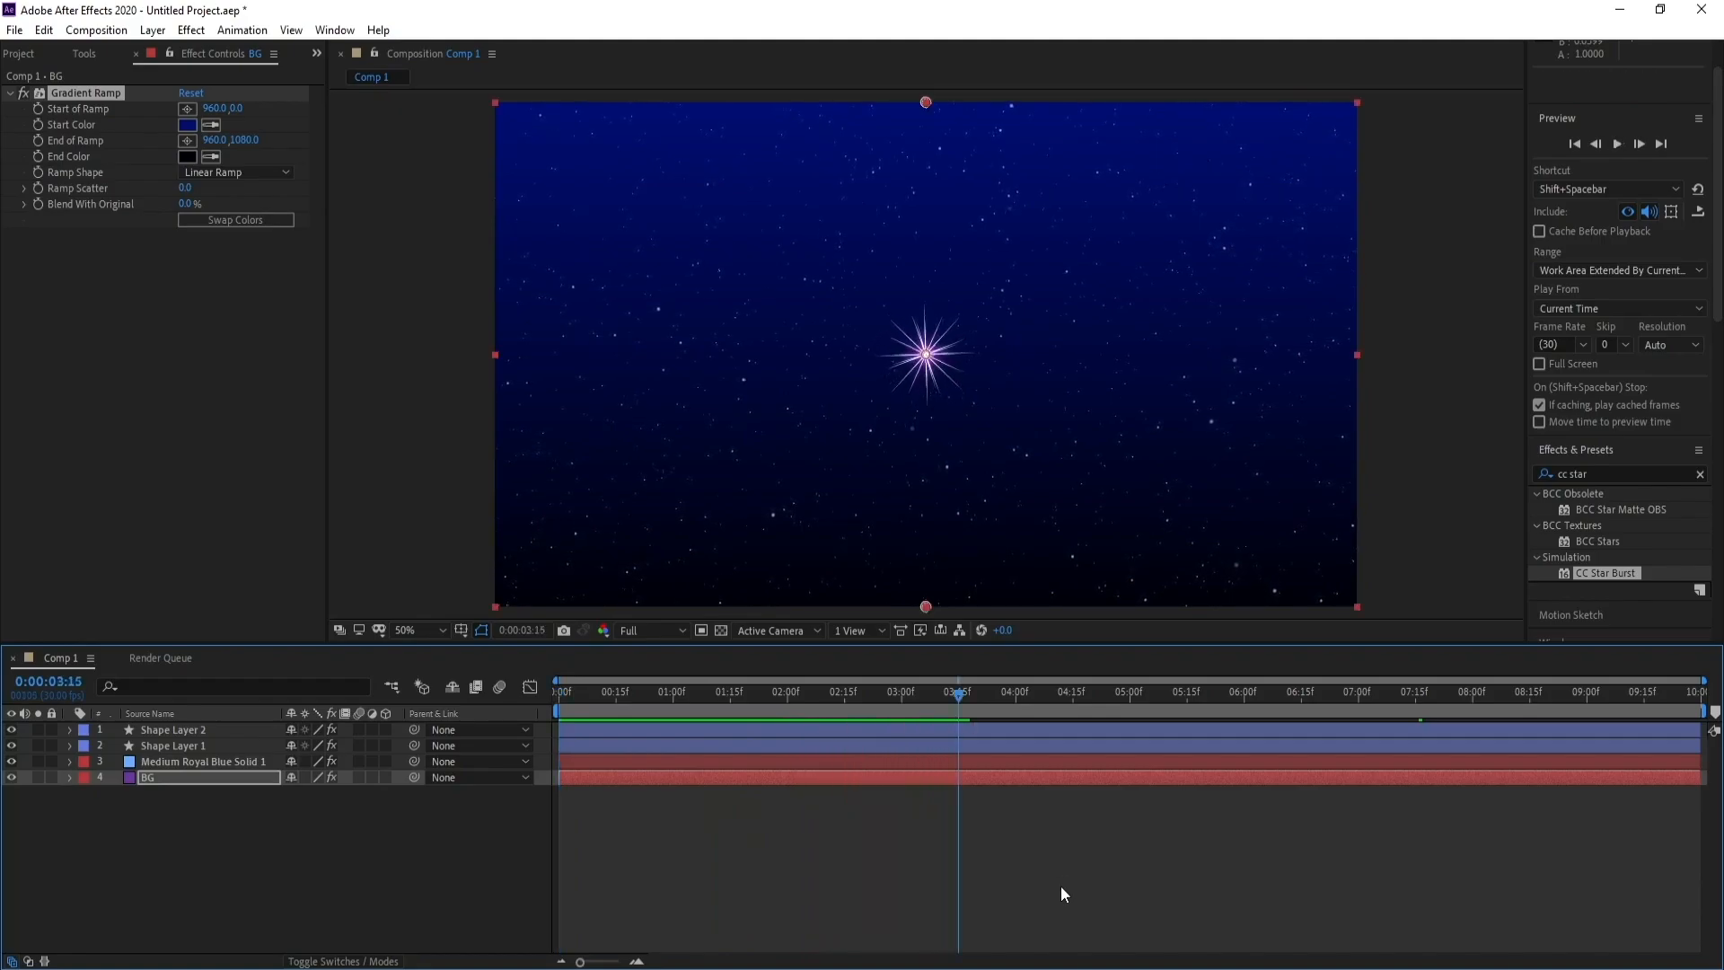